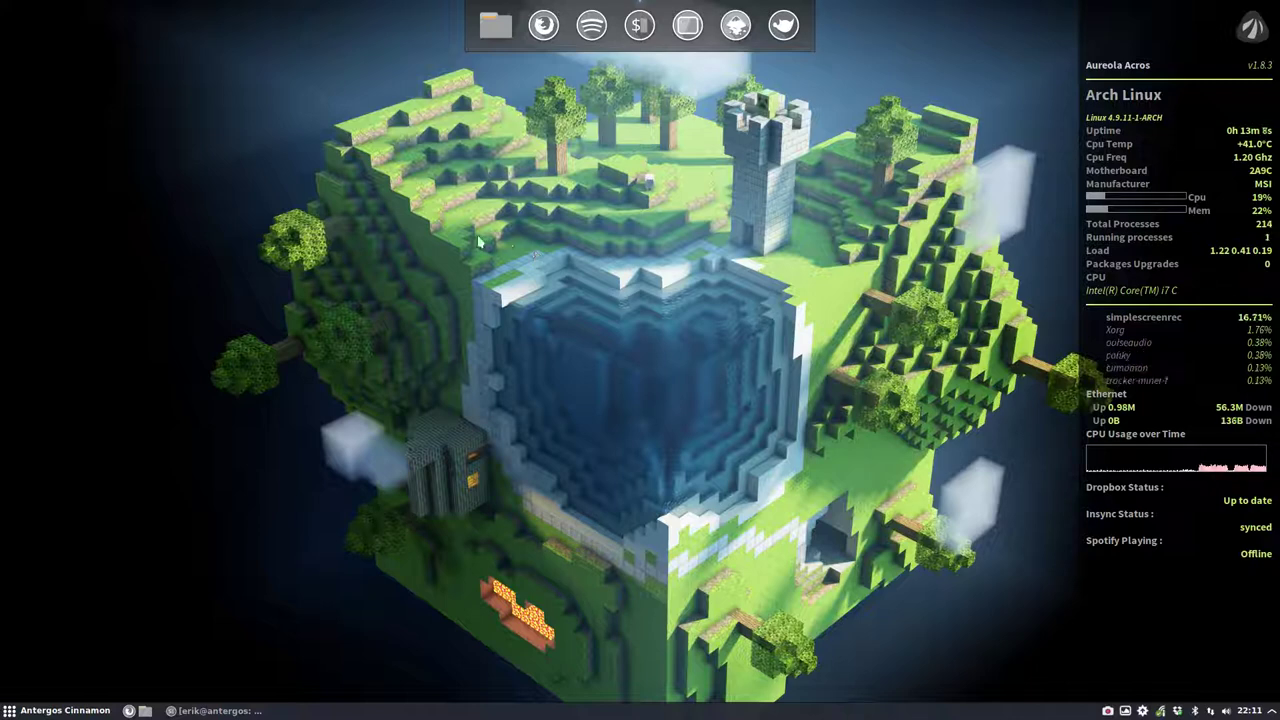
Restore the minimized terminal showing the screenfetch system summary.
{"action": "left_click", "coordinate": [68, 712]}
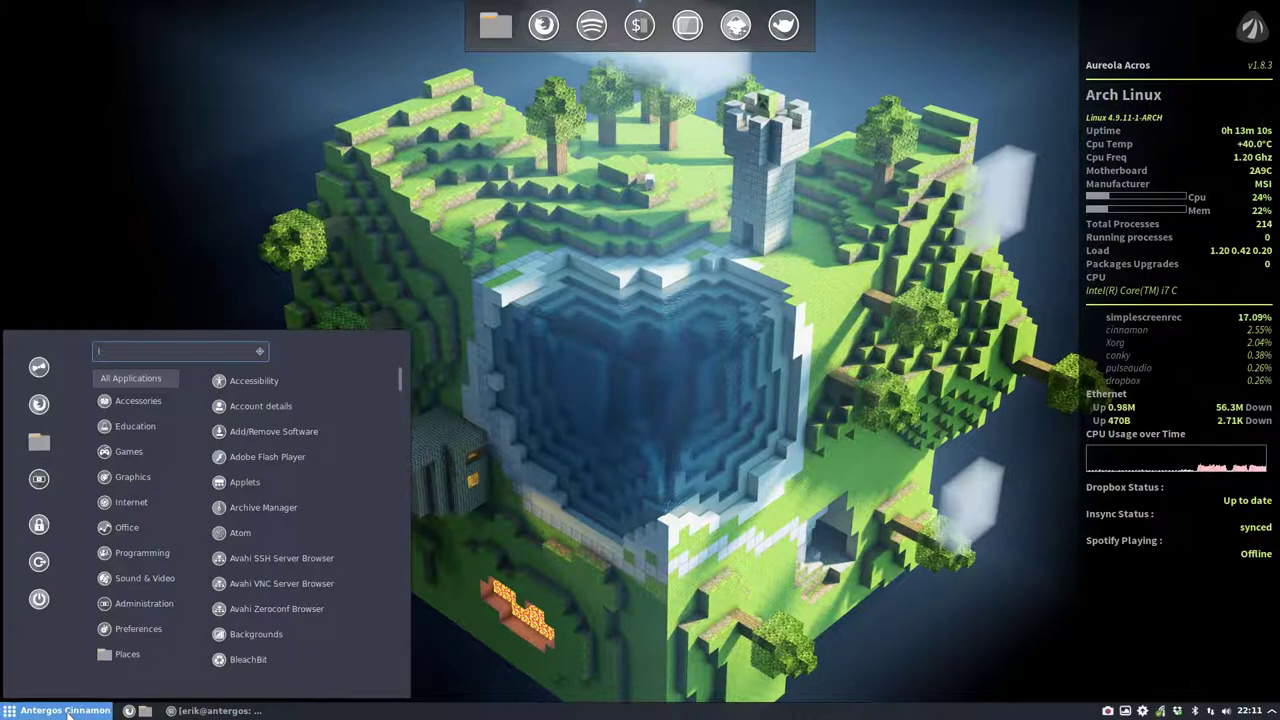
{"action": "left_click", "coordinate": [68, 712]}
{"action": "left_click", "coordinate": [214, 710]}
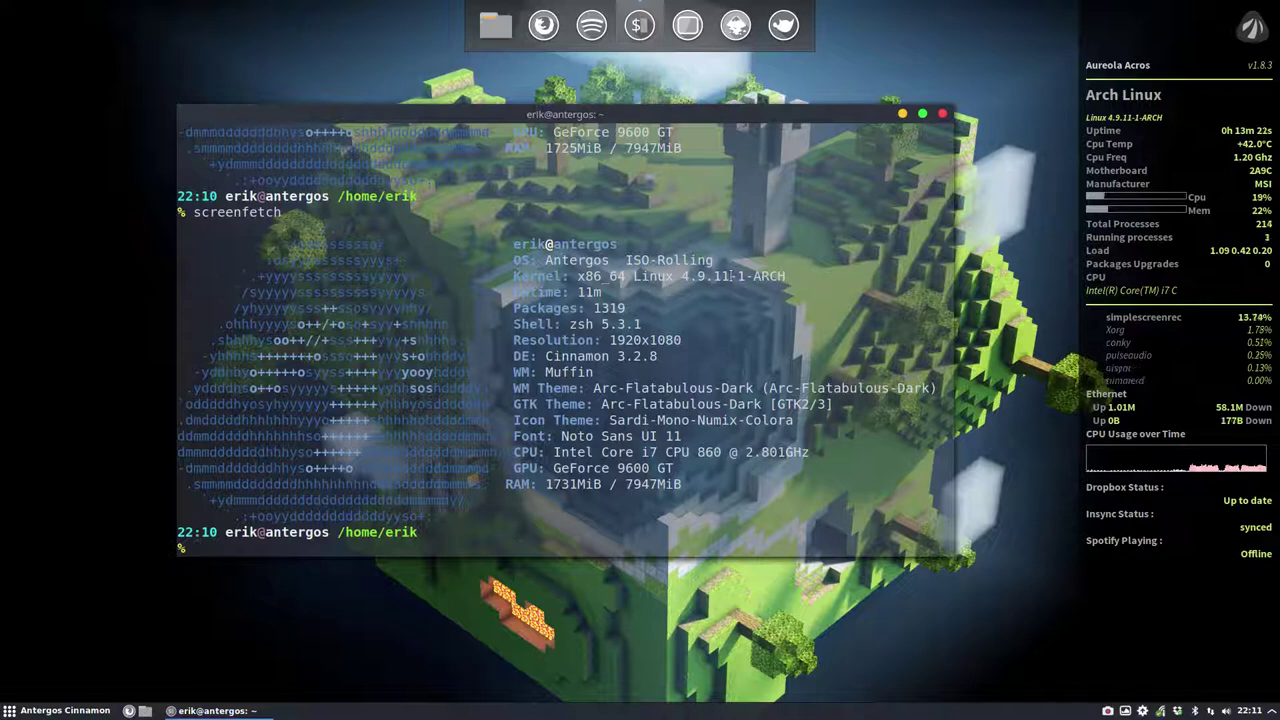
Highlight the zsh 5.3 shell, Flatabulous theme, Sardi-Mono-Numix-Colora icons and Noto Sans UI font.
{"action": "left_click_drag", "start_coordinate": [570, 325], "coordinate": [626, 325]}
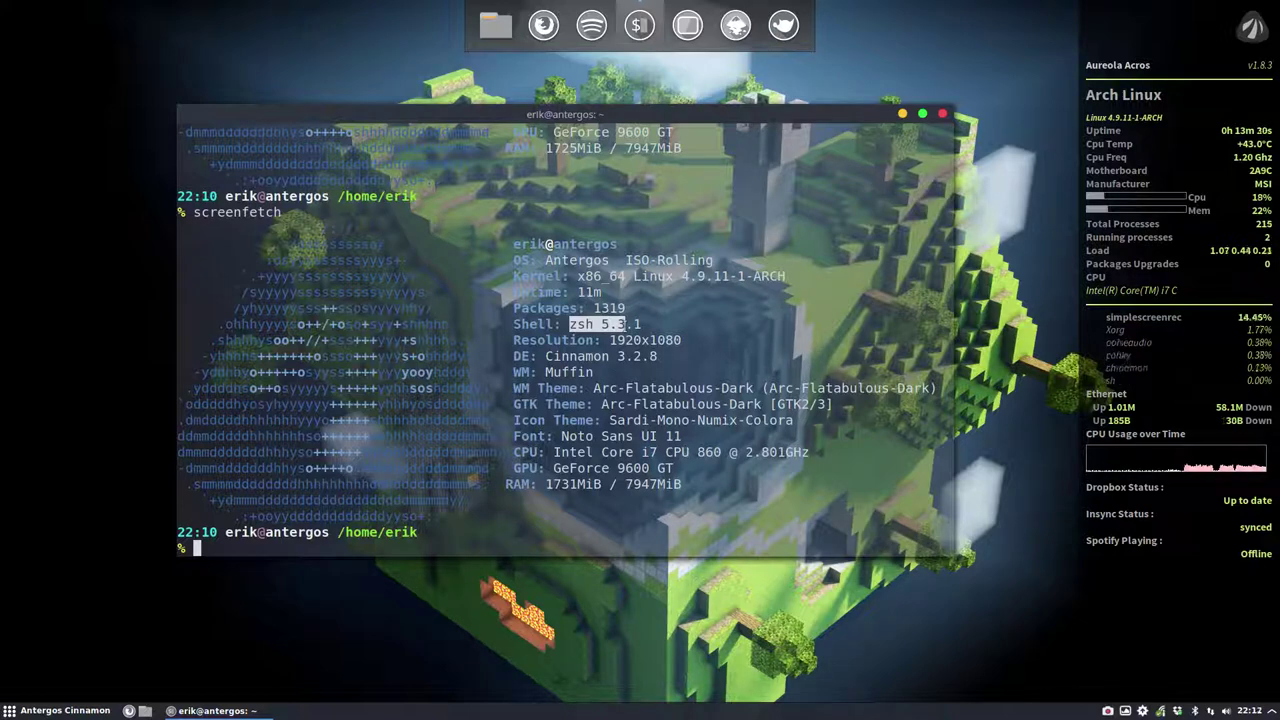
{"action": "left_click", "coordinate": [625, 350]}
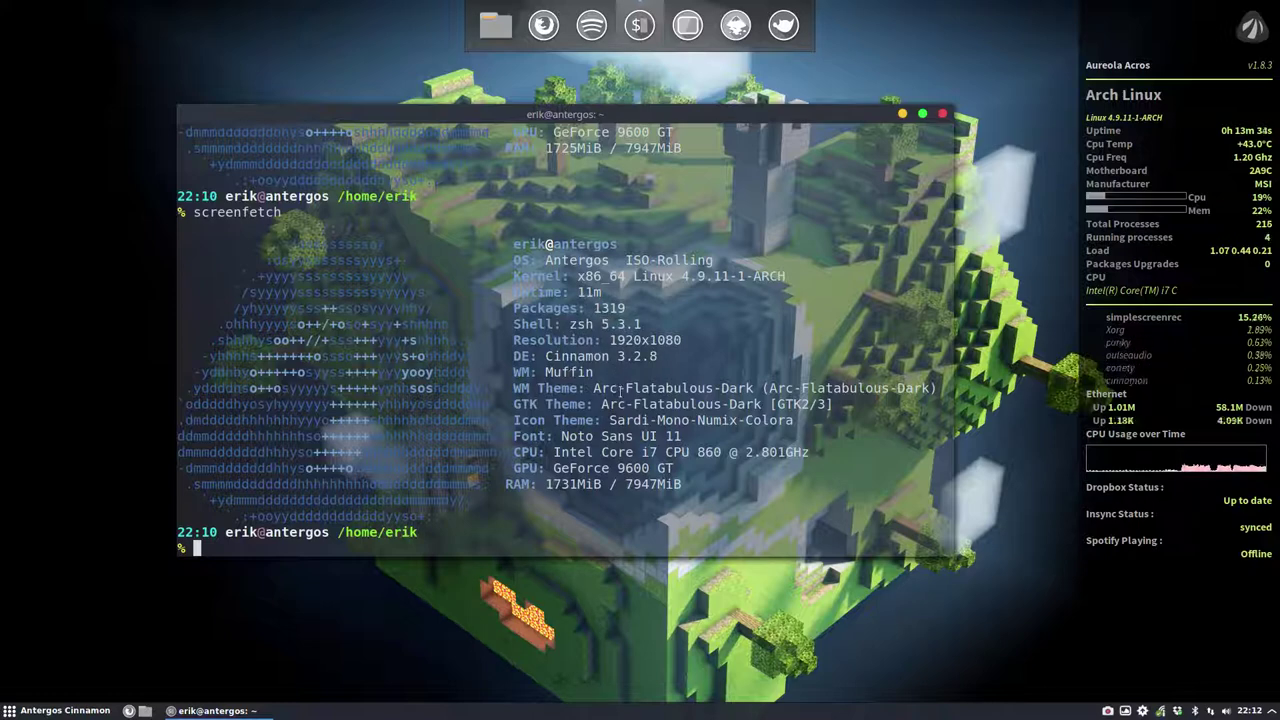
{"action": "left_click_drag", "start_coordinate": [628, 388], "coordinate": [721, 389]}
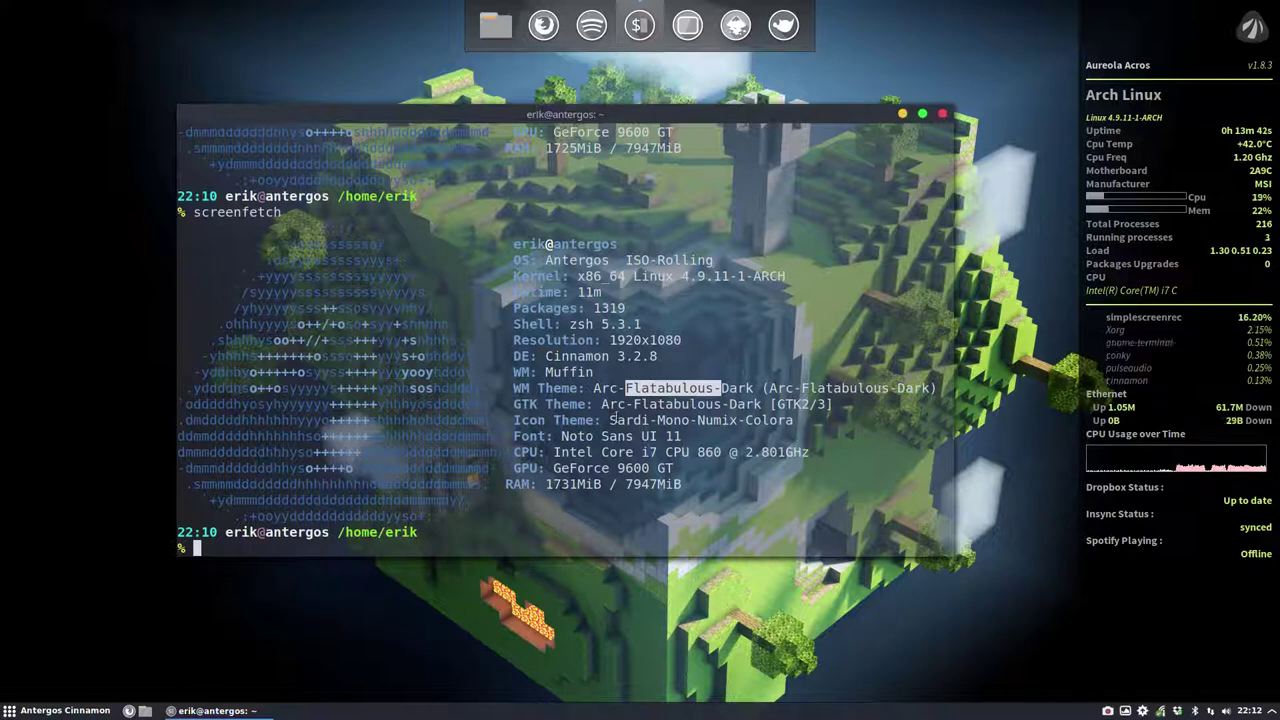
{"action": "left_click_drag", "start_coordinate": [617, 421], "coordinate": [789, 421]}
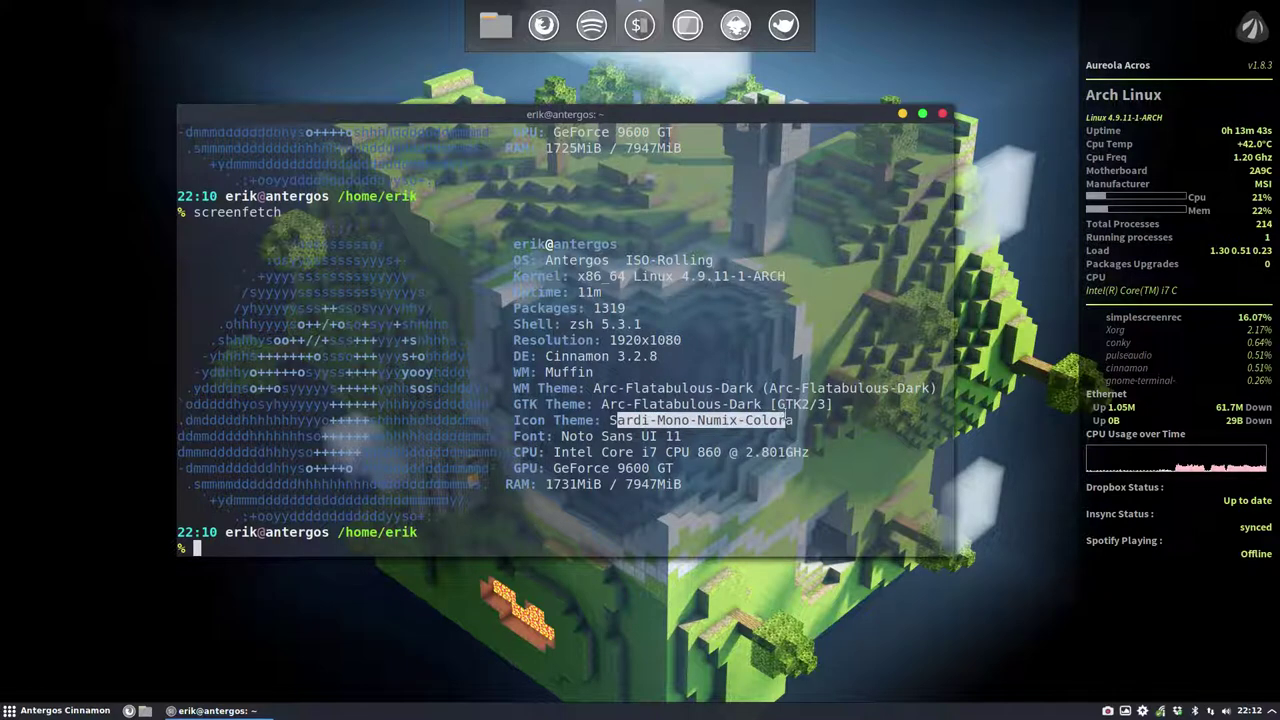
{"action": "left_click", "coordinate": [603, 439]}
{"action": "left_click_drag", "start_coordinate": [561, 437], "coordinate": [683, 437]}
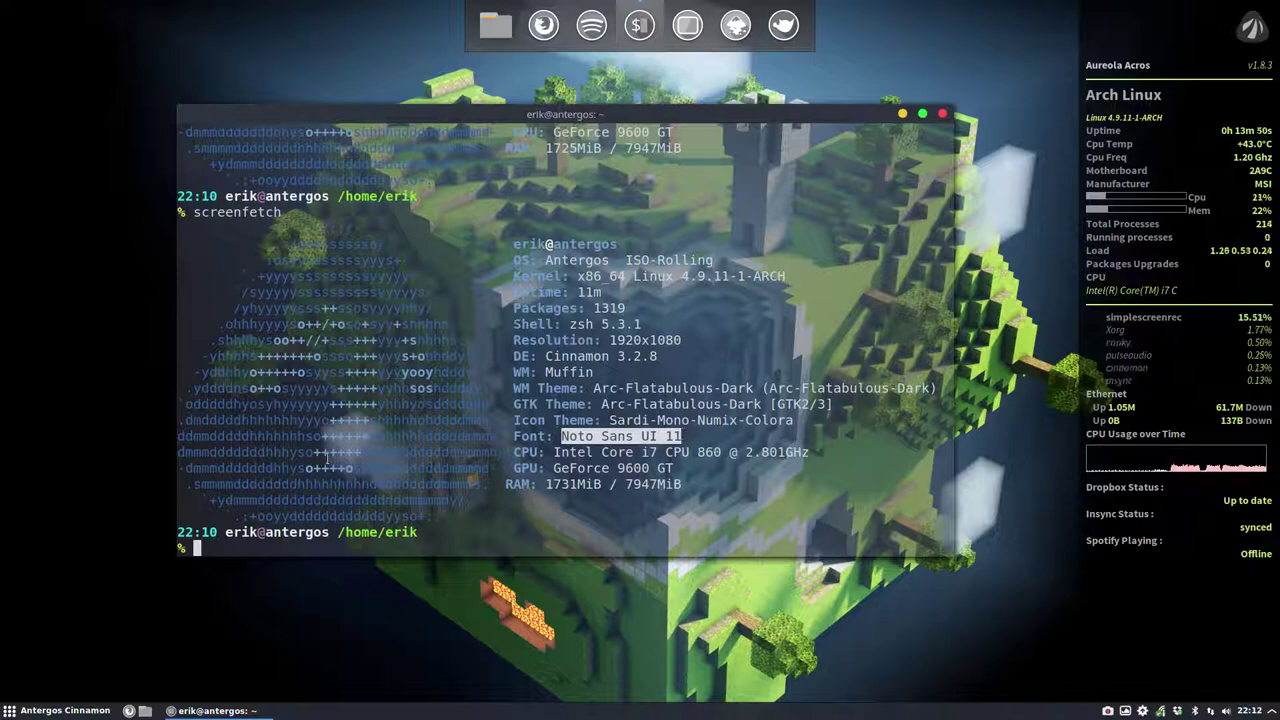
{"action": "left_click", "coordinate": [10, 710]}
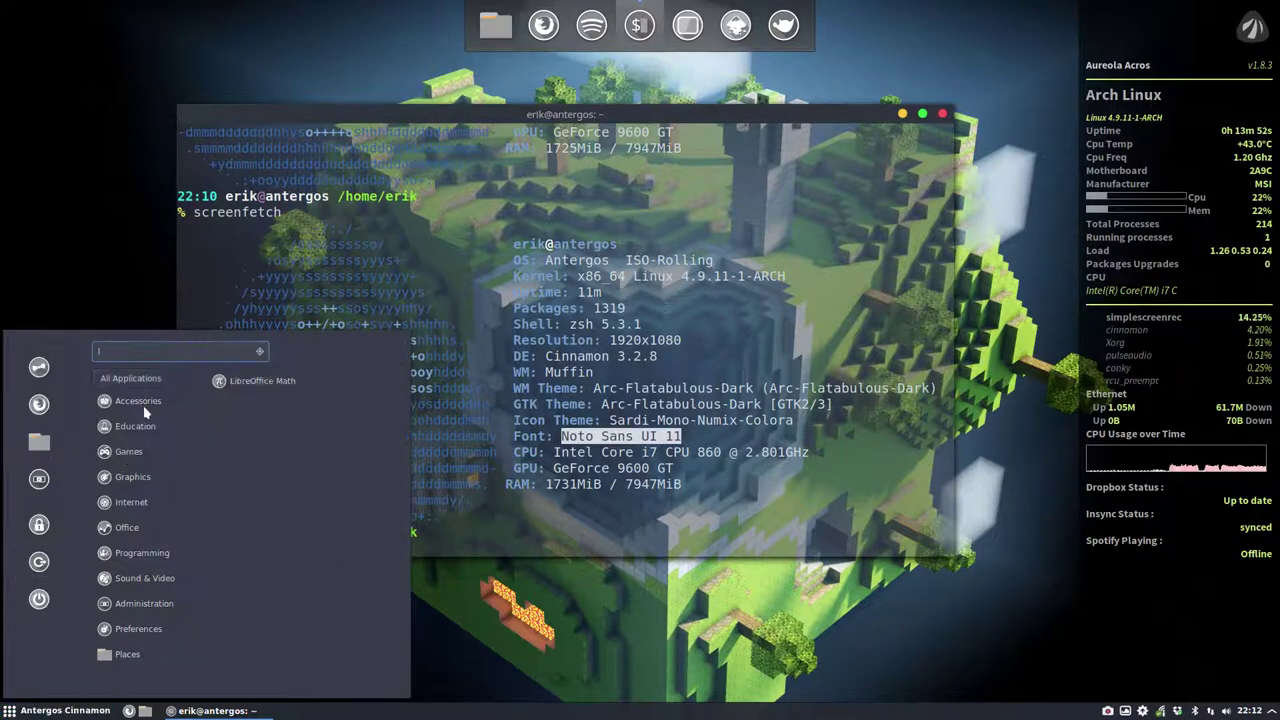
Close the stray home-folder window and the terminal.
{"action": "left_click", "coordinate": [495, 30]}
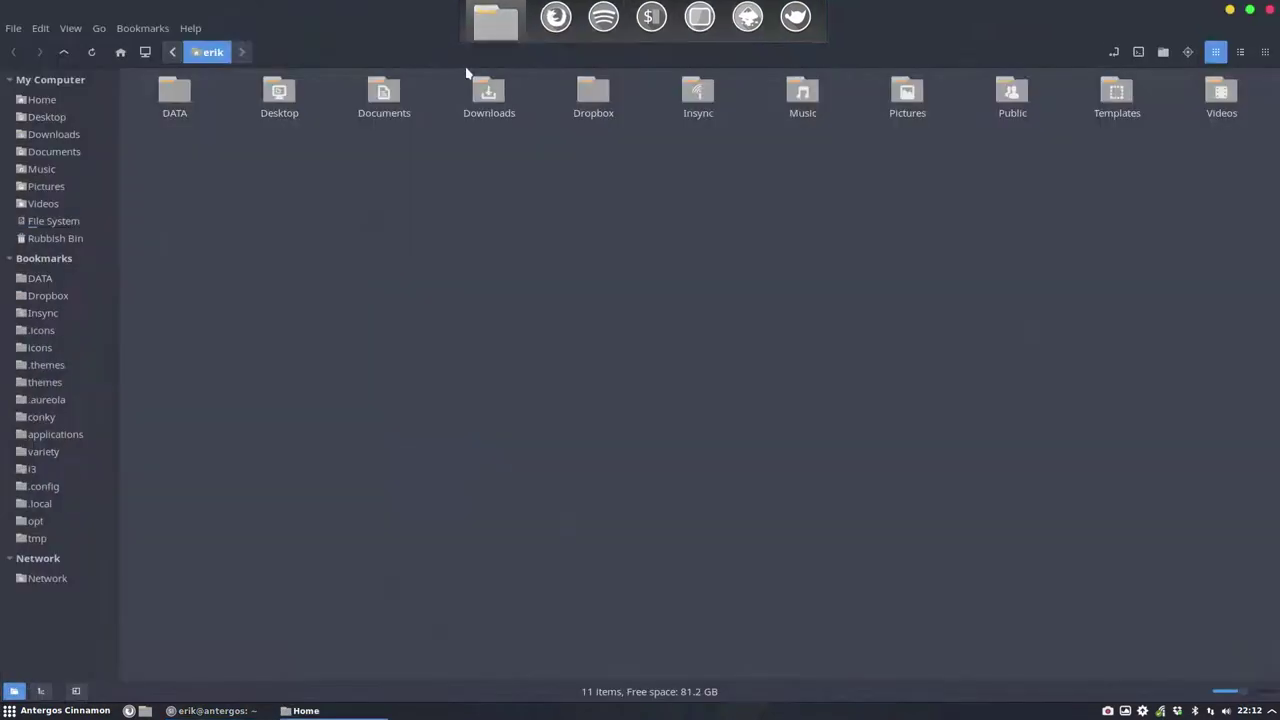
{"action": "double_click", "coordinate": [431, 6]}
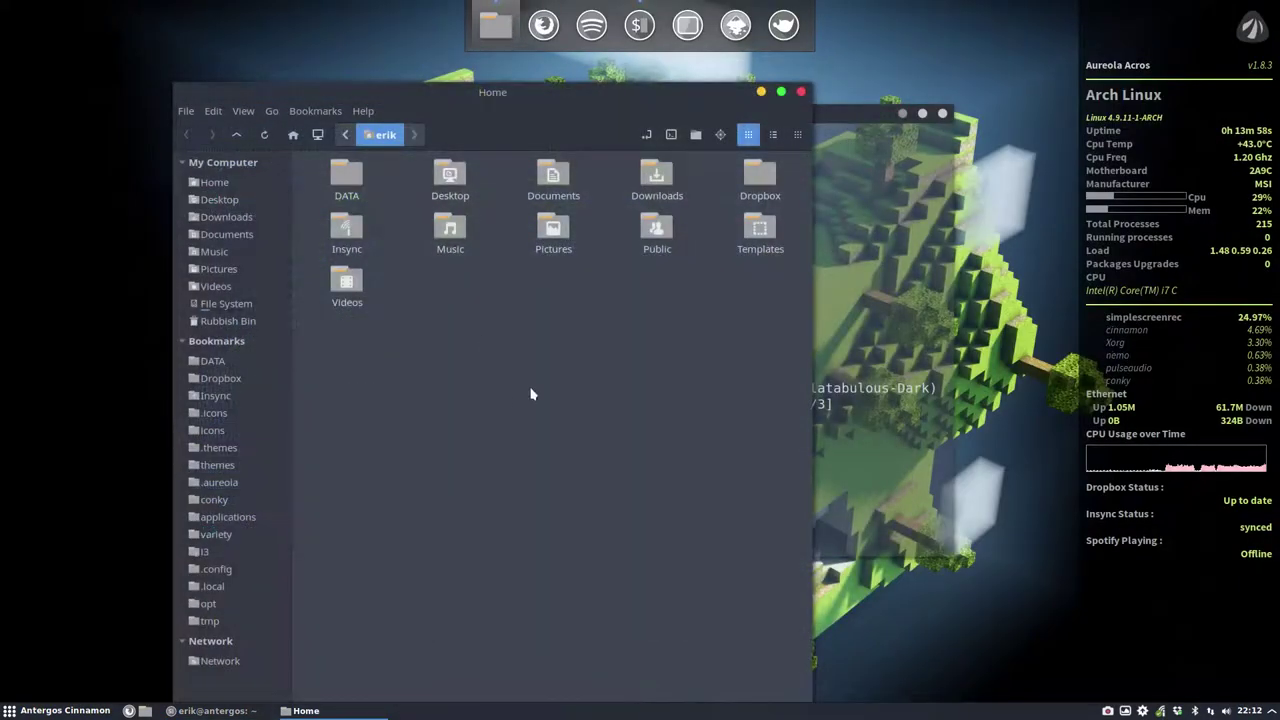
{"action": "left_click", "coordinate": [801, 93]}
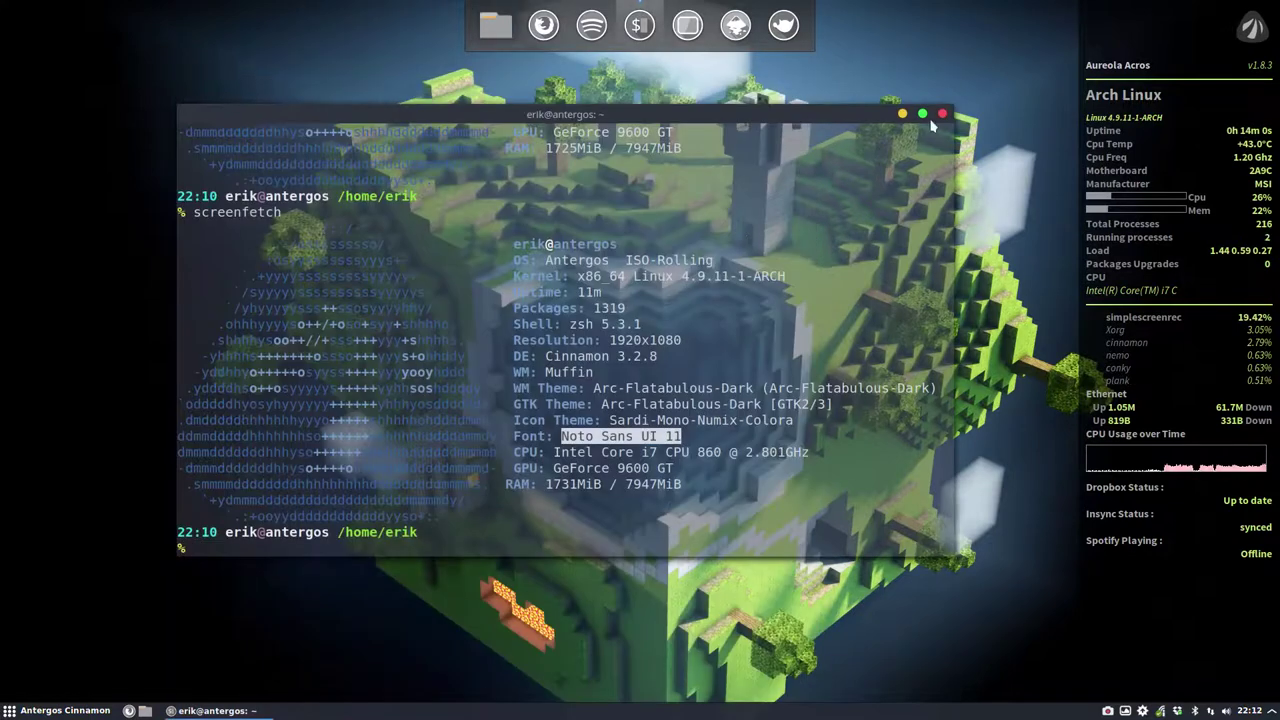
{"action": "left_click", "coordinate": [942, 115]}
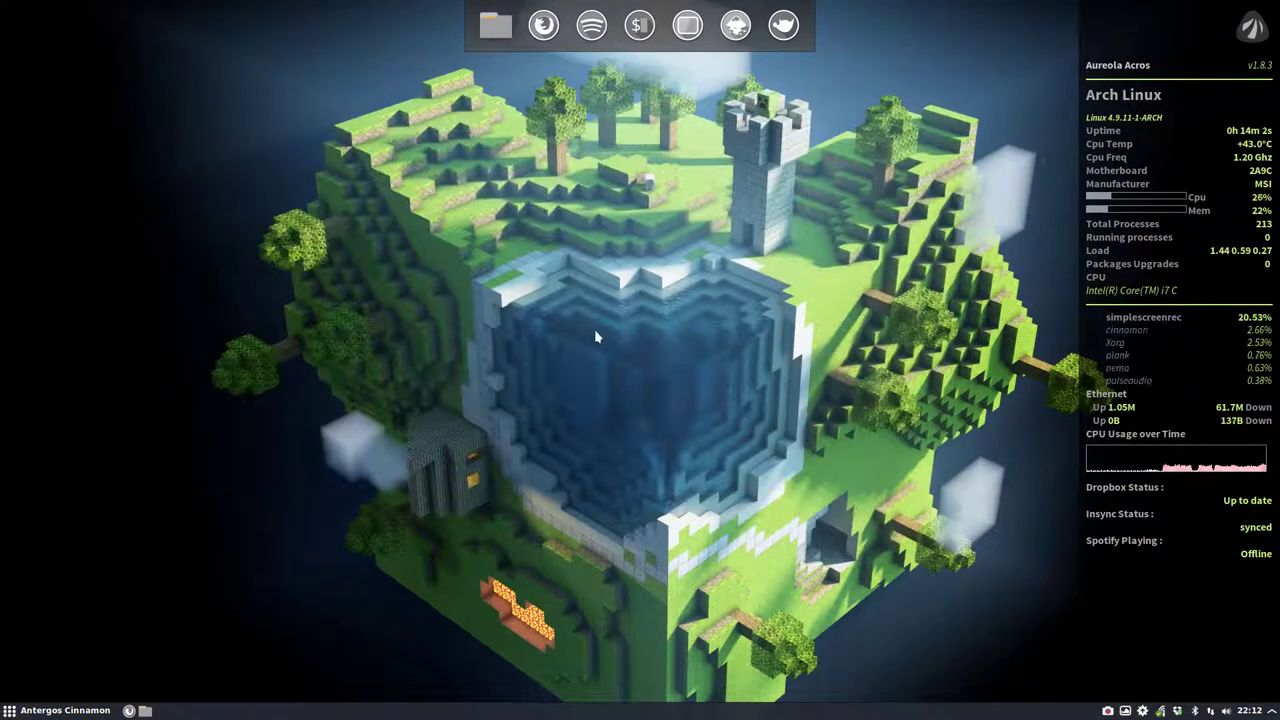
Open Nemo and navigate into DATA/AntergosCinnamon/installation.
{"action": "left_click", "coordinate": [495, 25]}
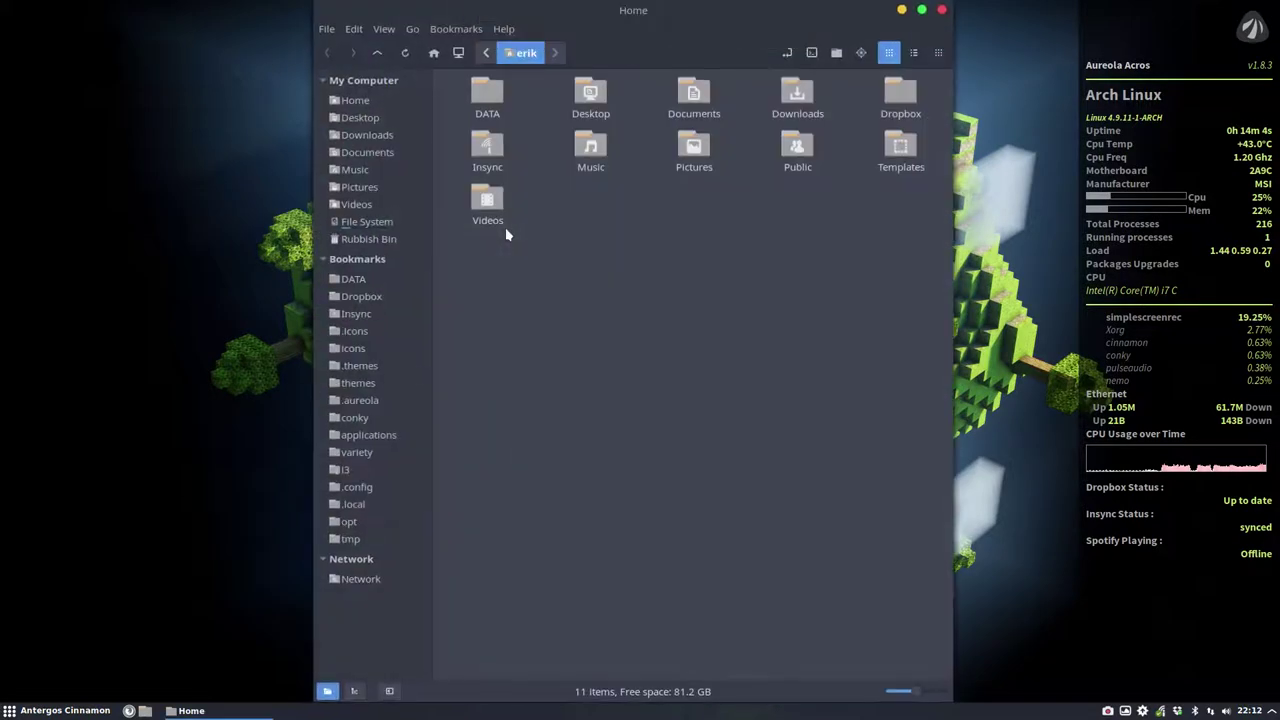
{"action": "double_click", "coordinate": [490, 100]}
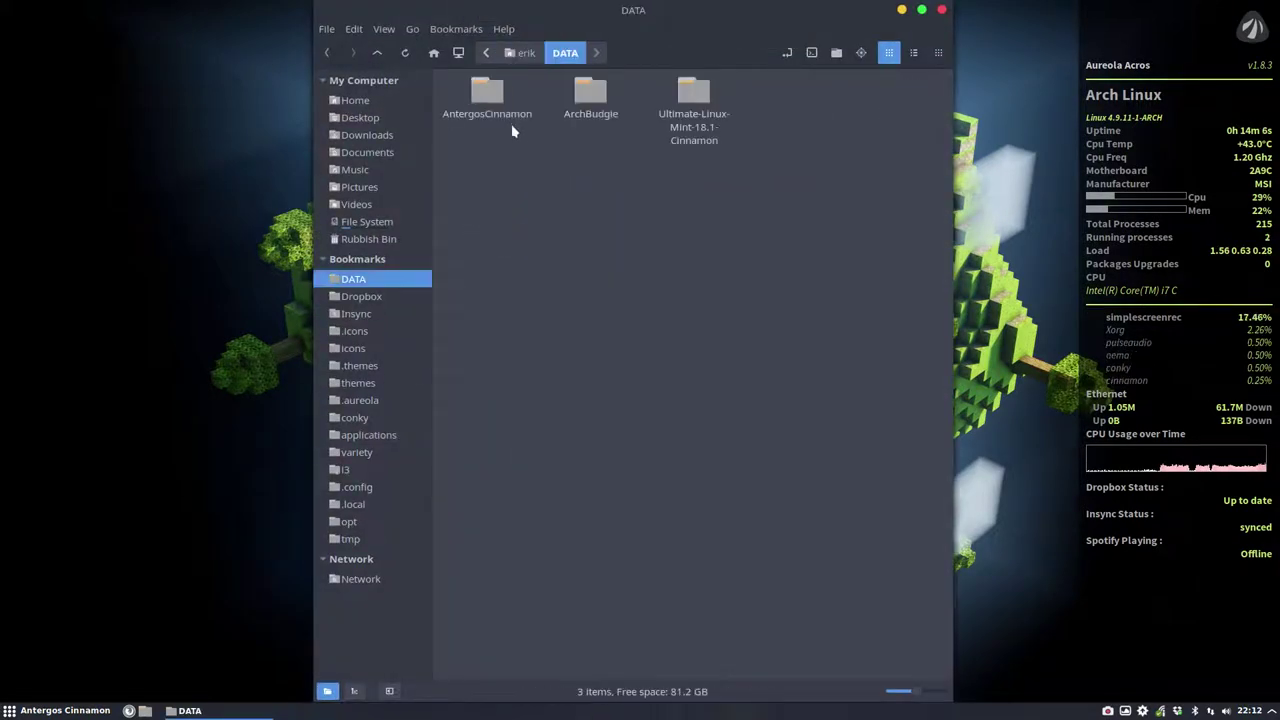
{"action": "left_click", "coordinate": [487, 102]}
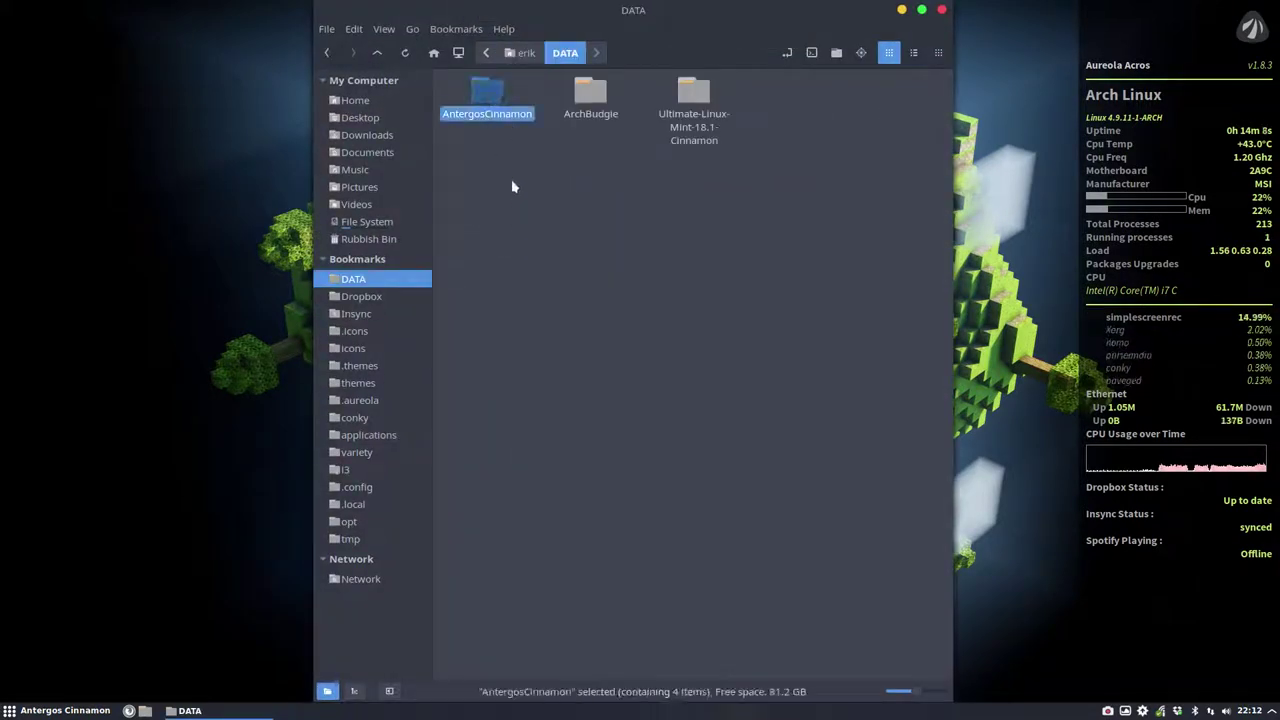
{"action": "double_click", "coordinate": [490, 112]}
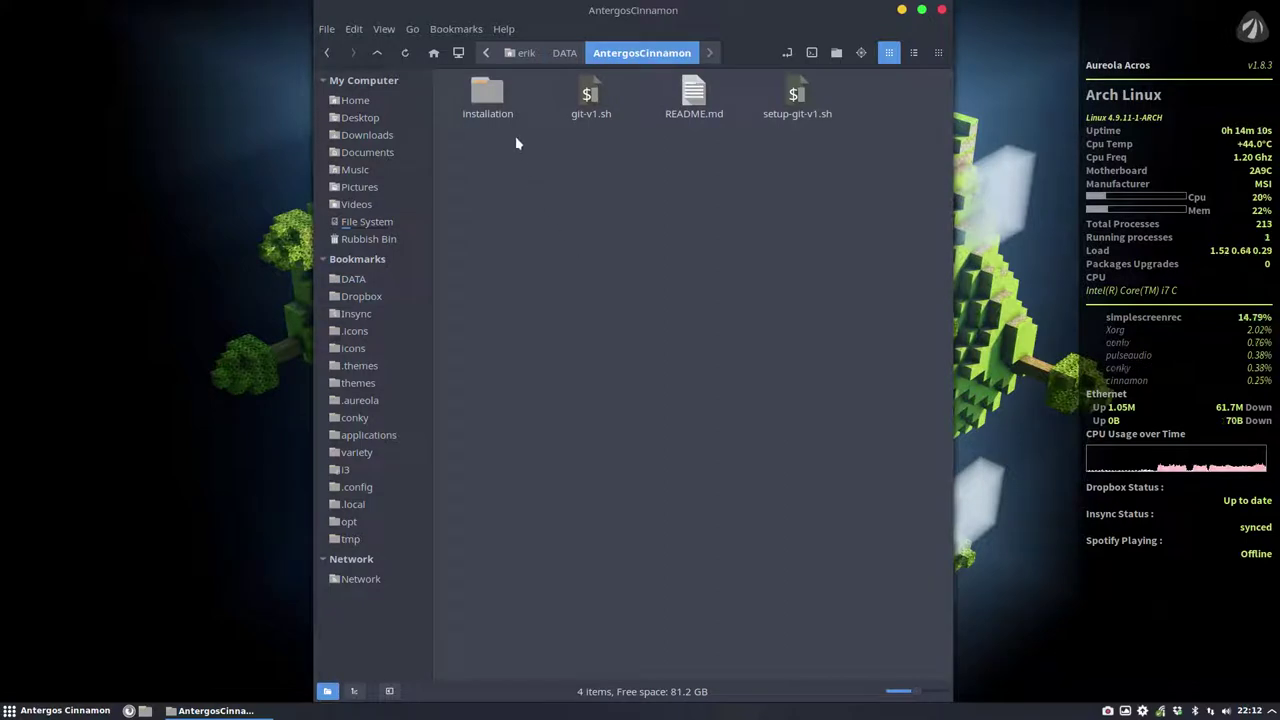
{"action": "left_click", "coordinate": [494, 98]}
{"action": "double_click", "coordinate": [494, 98]}
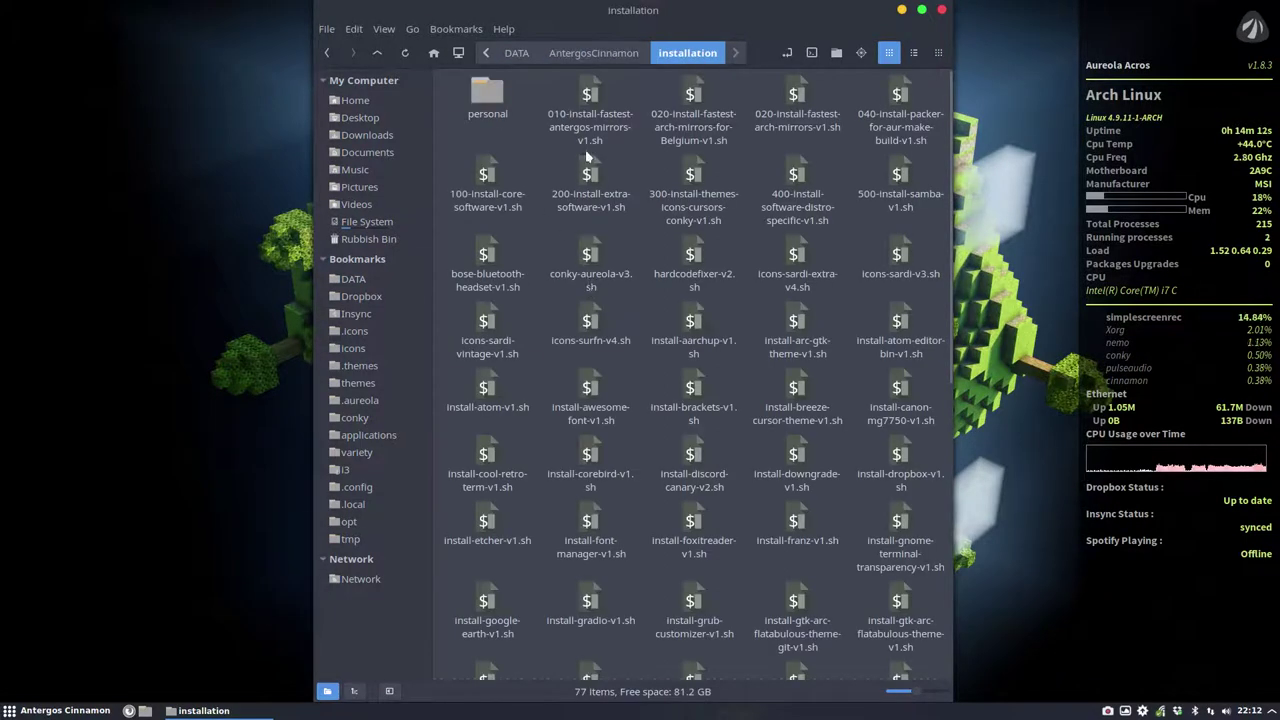
Select scripts 010-install-fastest-antergos-mirrors through 500-install-samba, then clear the selection.
{"action": "left_click", "coordinate": [588, 96]}
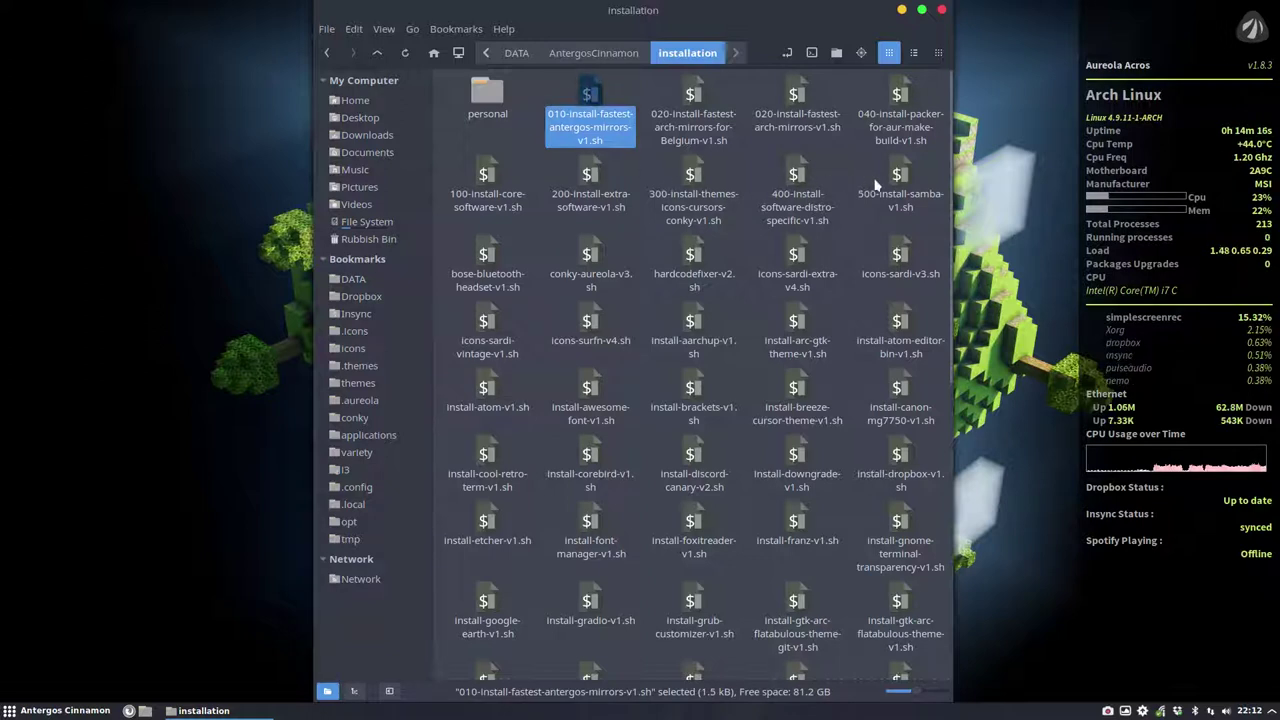
{"action": "left_click", "coordinate": [903, 200], "text": "shift"}
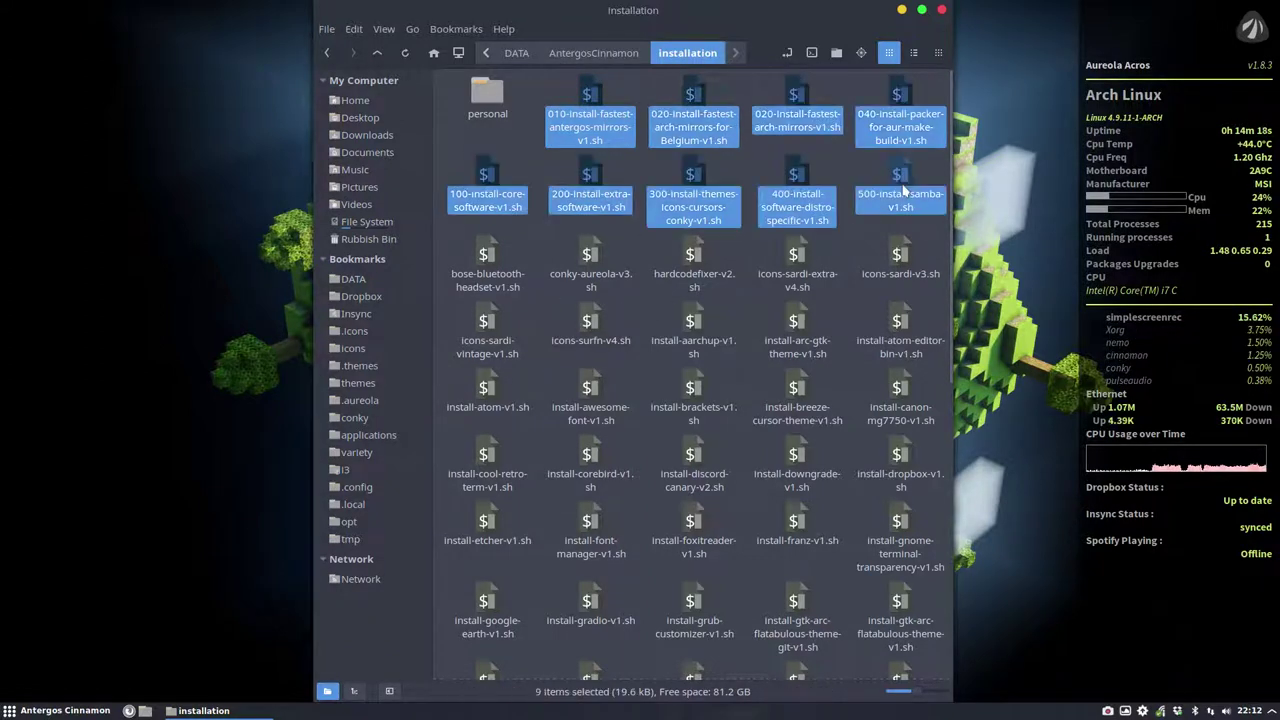
{"action": "left_click", "coordinate": [922, 180]}
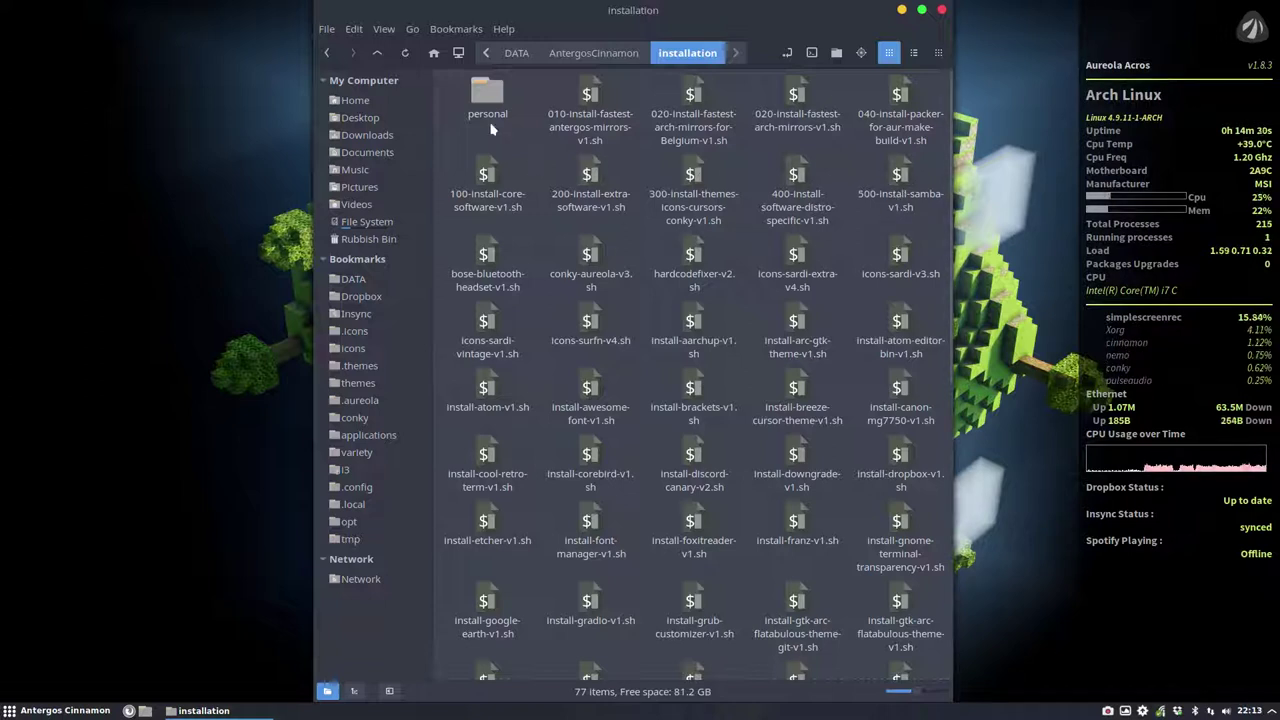
Open the personal folder and select scripts 600, 605 and 610 in turn.
{"action": "left_click", "coordinate": [487, 95]}
{"action": "double_click", "coordinate": [487, 95]}
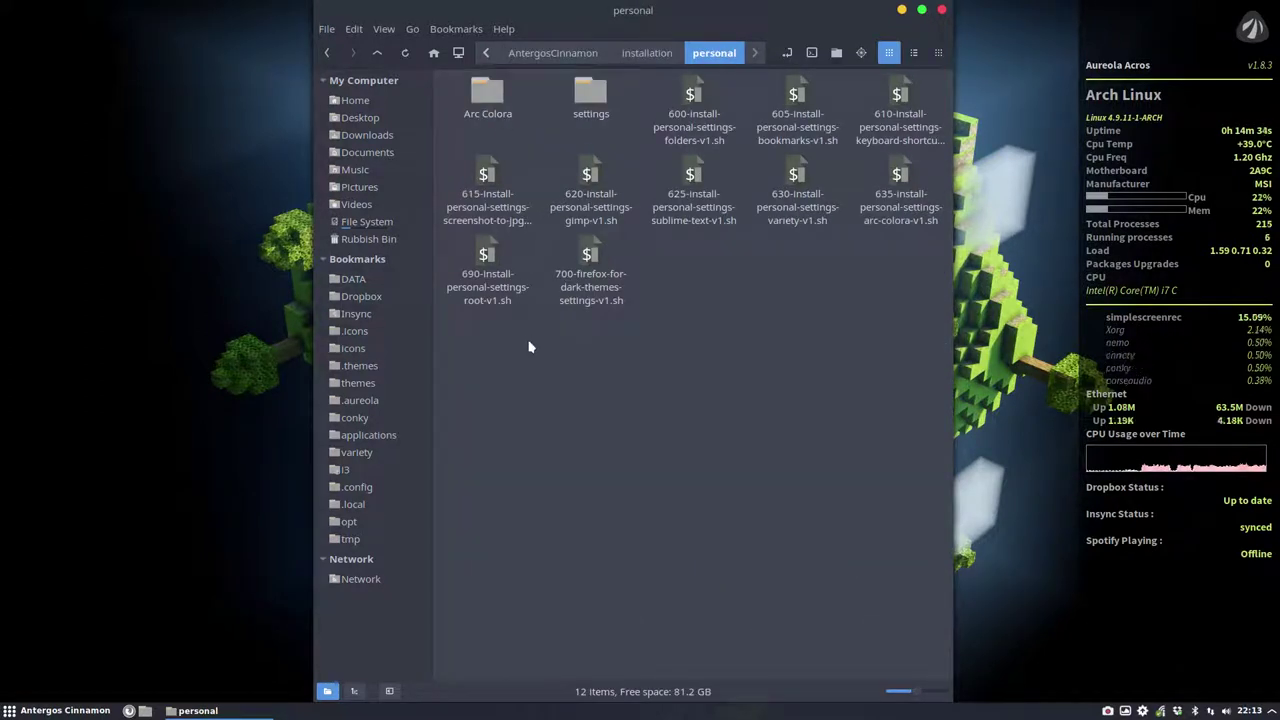
{"action": "left_click", "coordinate": [700, 140]}
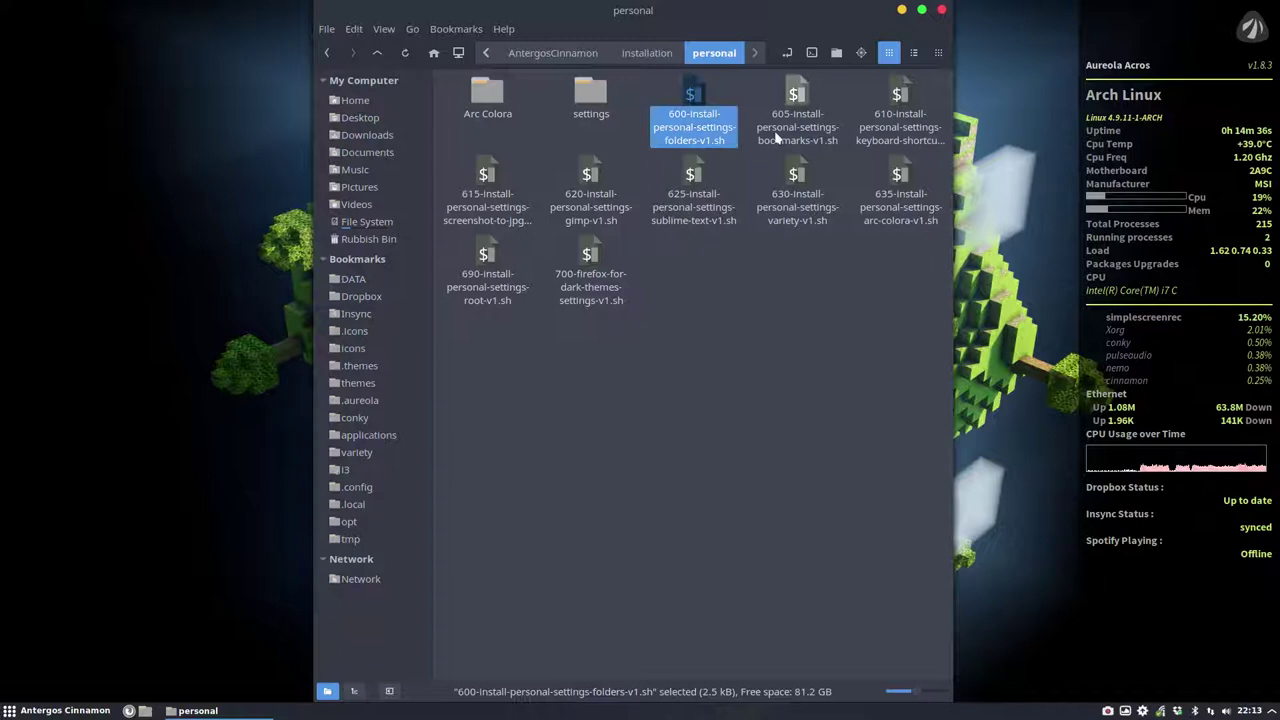
{"action": "left_click", "coordinate": [797, 127]}
{"action": "left_click", "coordinate": [903, 128]}
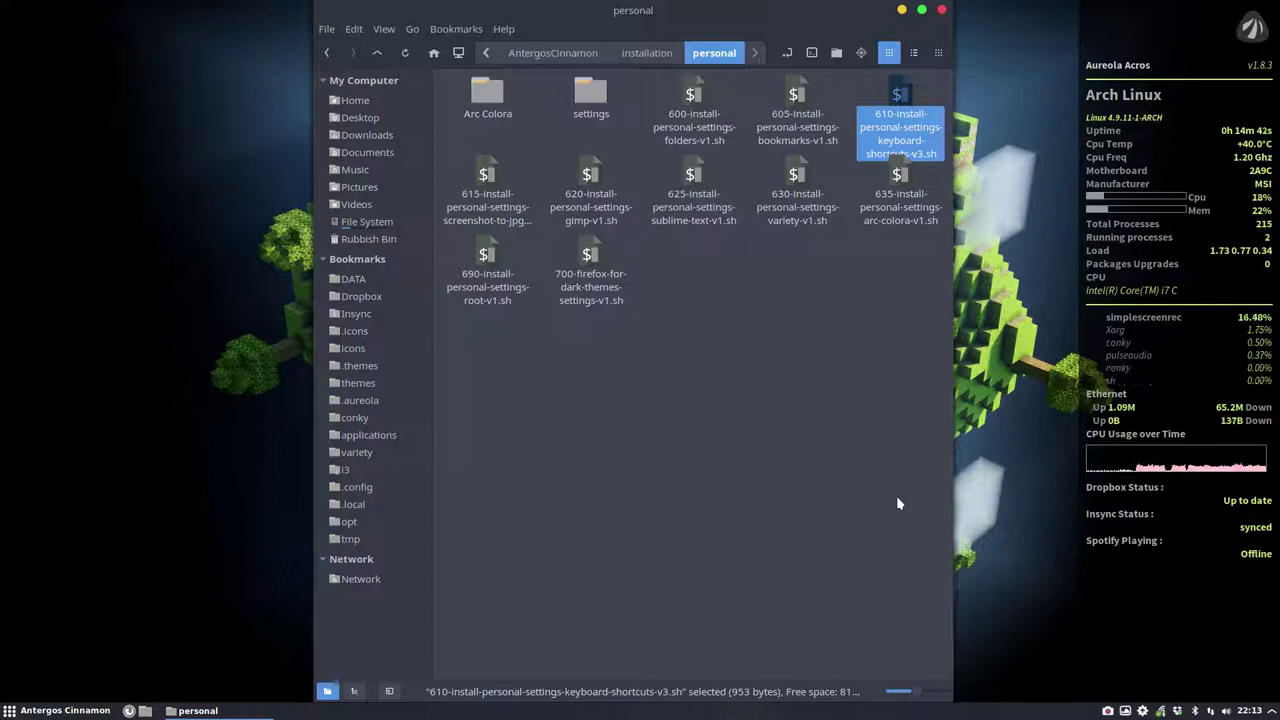
Open and close a terminal with Ctrl+Alt+T, then select scripts 615 through 635.
{"action": "key", "text": "ctrl+alt+t"}
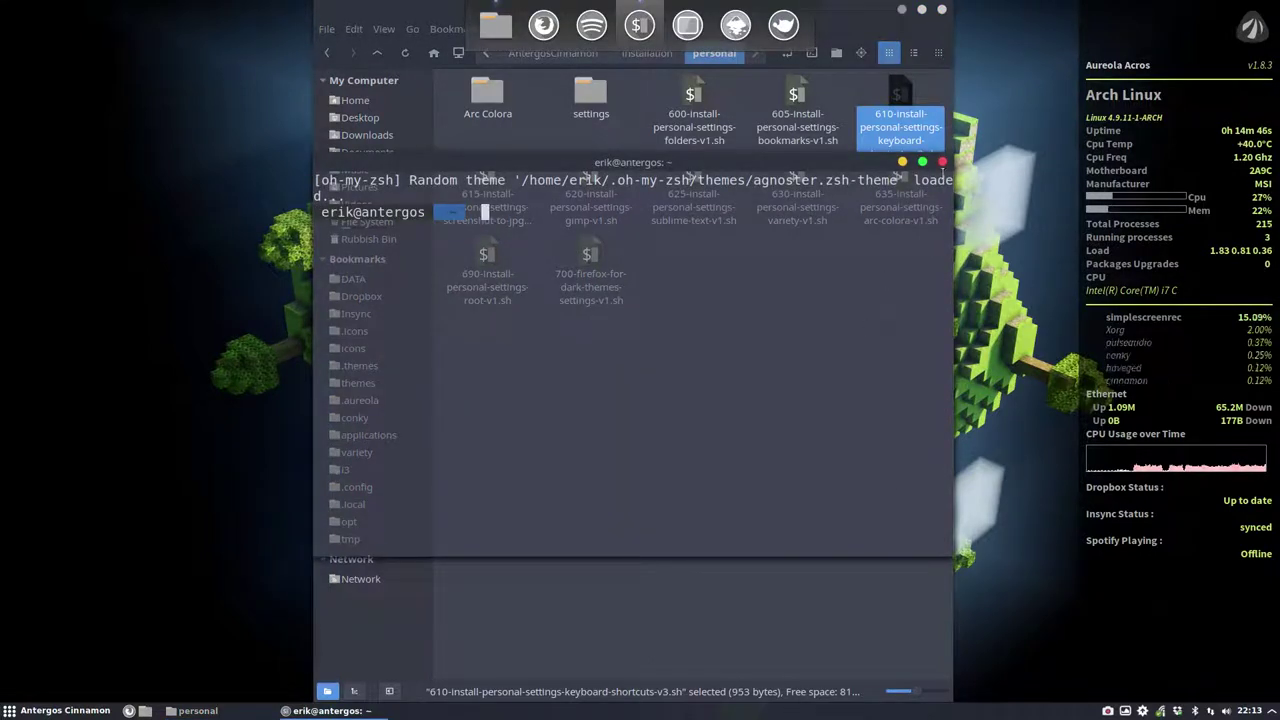
{"action": "left_click", "coordinate": [942, 163]}
{"action": "left_click", "coordinate": [520, 225]}
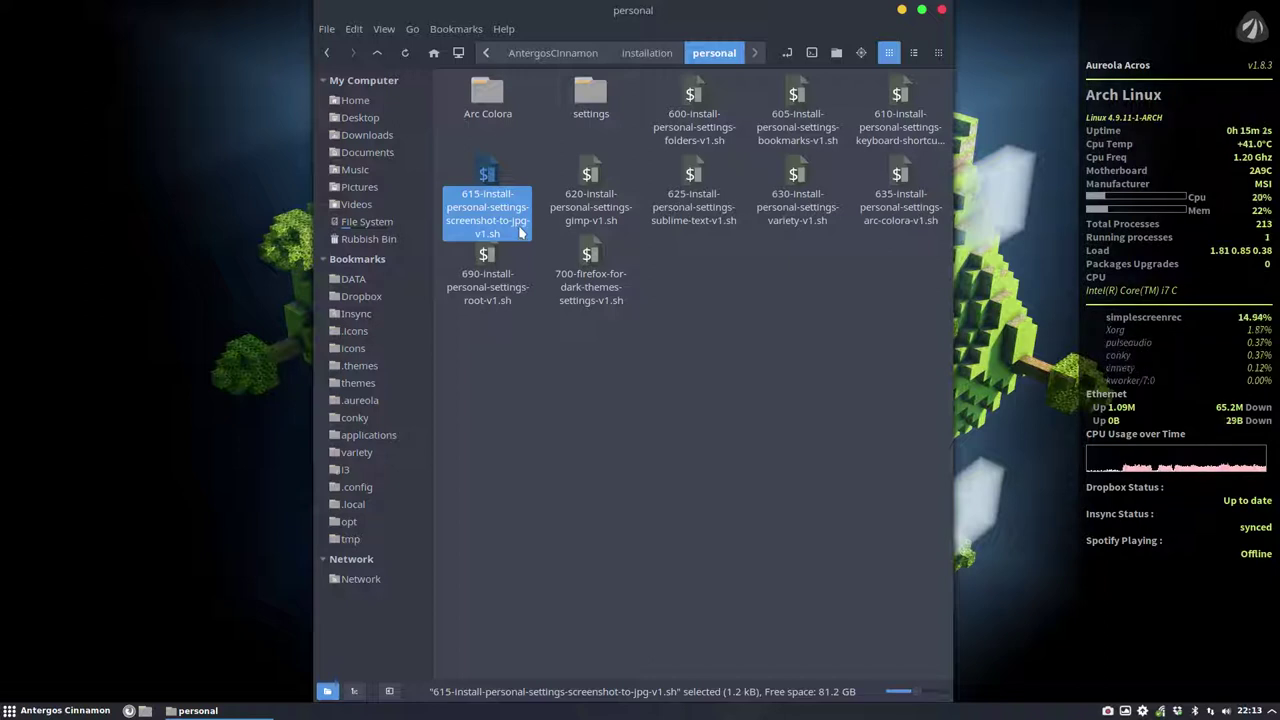
{"action": "left_click", "coordinate": [592, 188]}
{"action": "left_click", "coordinate": [695, 182]}
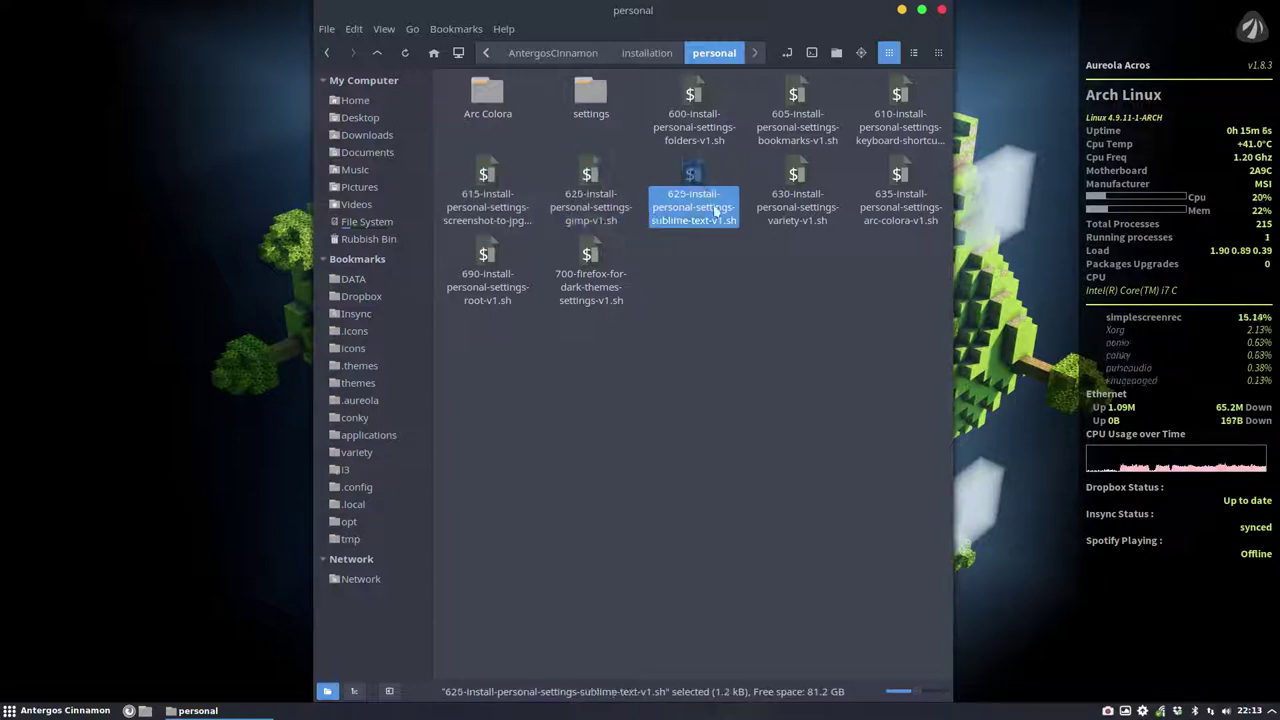
{"action": "left_click", "coordinate": [810, 220]}
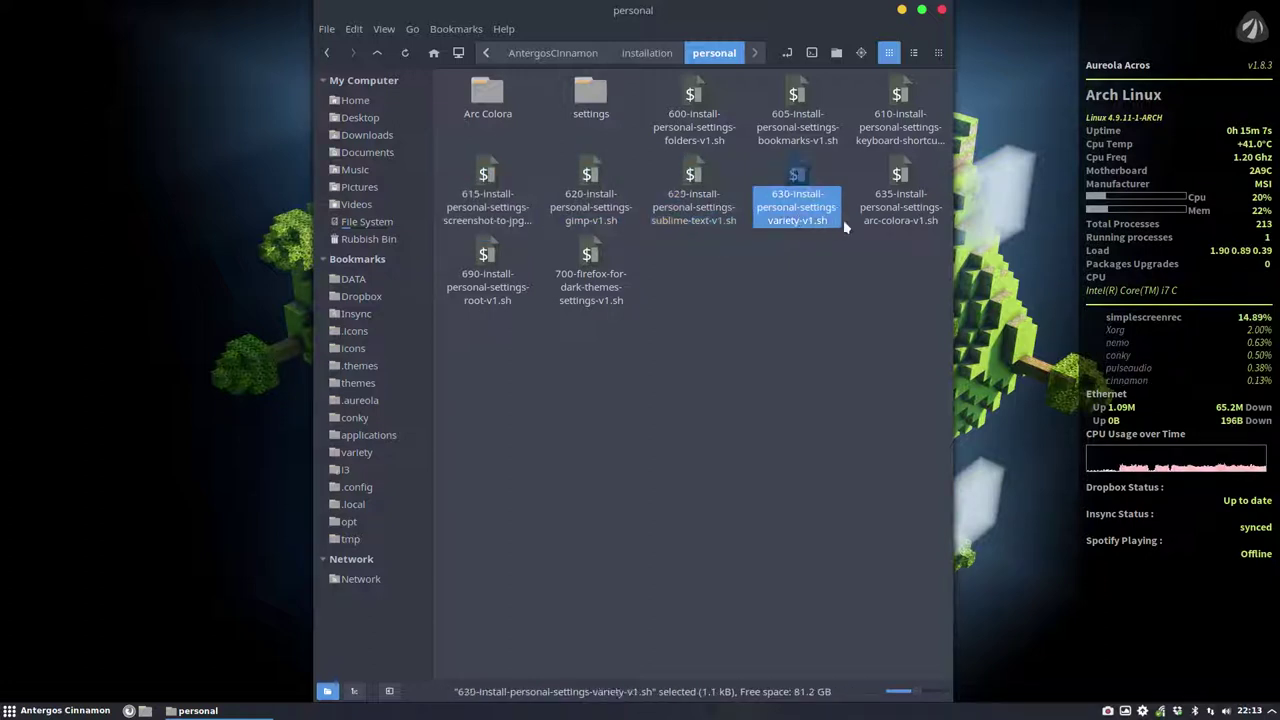
{"action": "left_click", "coordinate": [900, 218]}
Inspect the Arc Colora theme folders and .themes, then go back to the personal folder.
{"action": "double_click", "coordinate": [486, 108]}
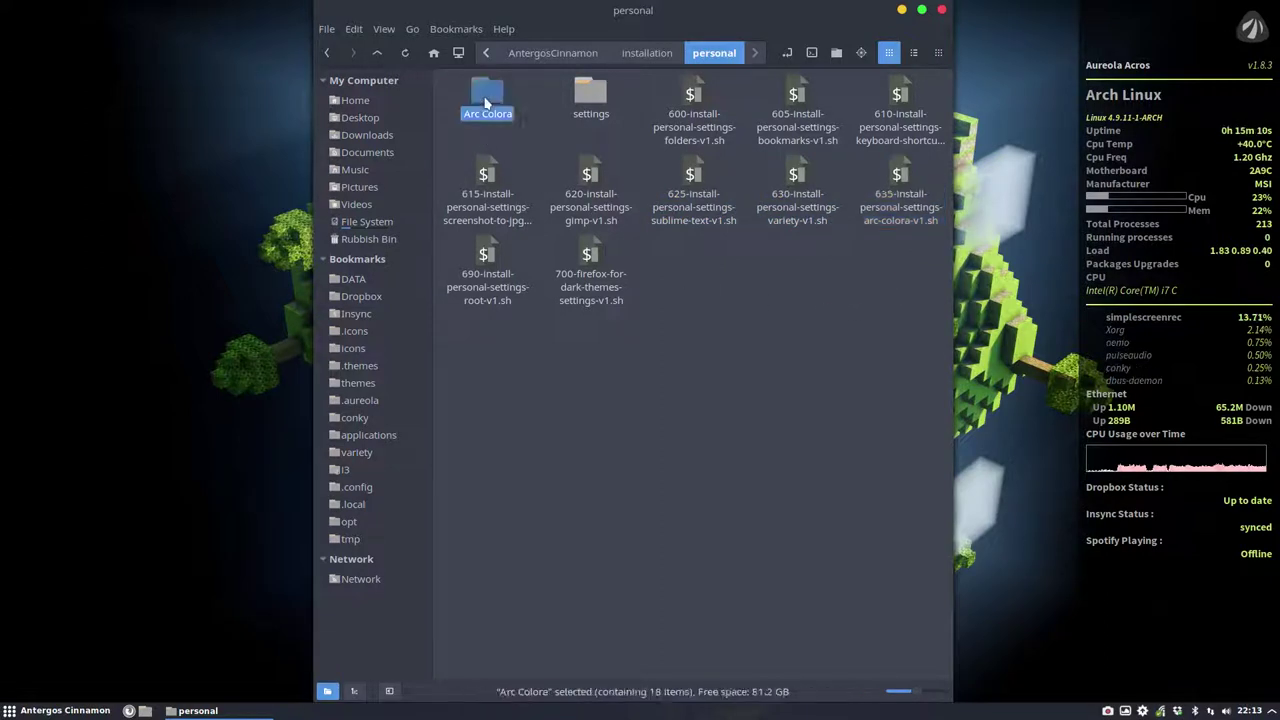
{"action": "left_click_drag", "start_coordinate": [469, 326], "coordinate": [935, 75]}
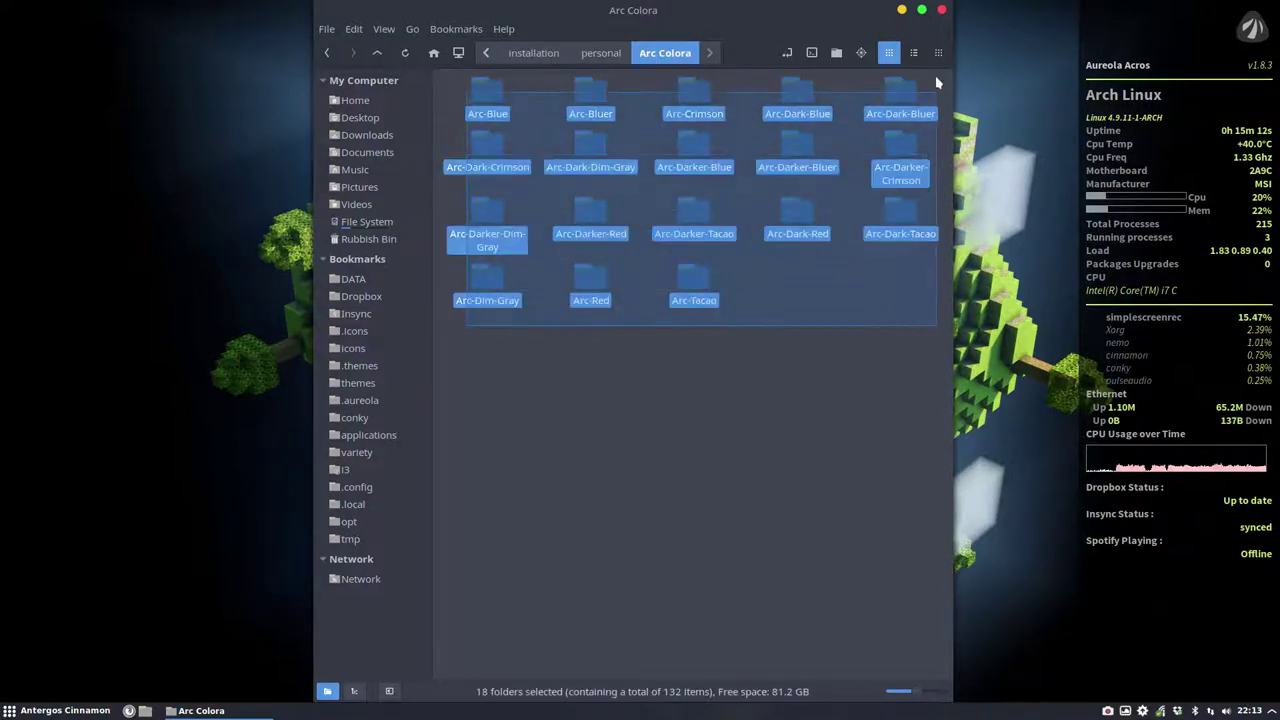
{"action": "left_click", "coordinate": [470, 406]}
{"action": "left_click", "coordinate": [372, 370]}
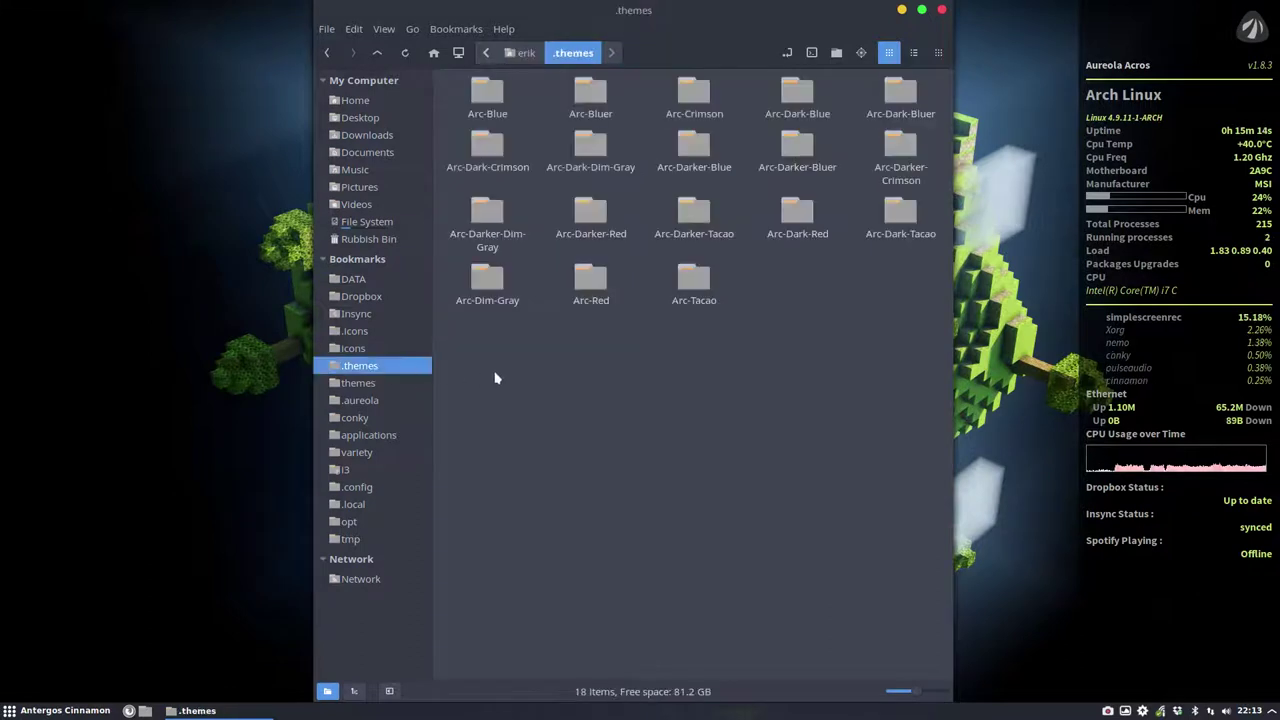
{"action": "left_click", "coordinate": [327, 53]}
{"action": "left_click", "coordinate": [329, 53]}
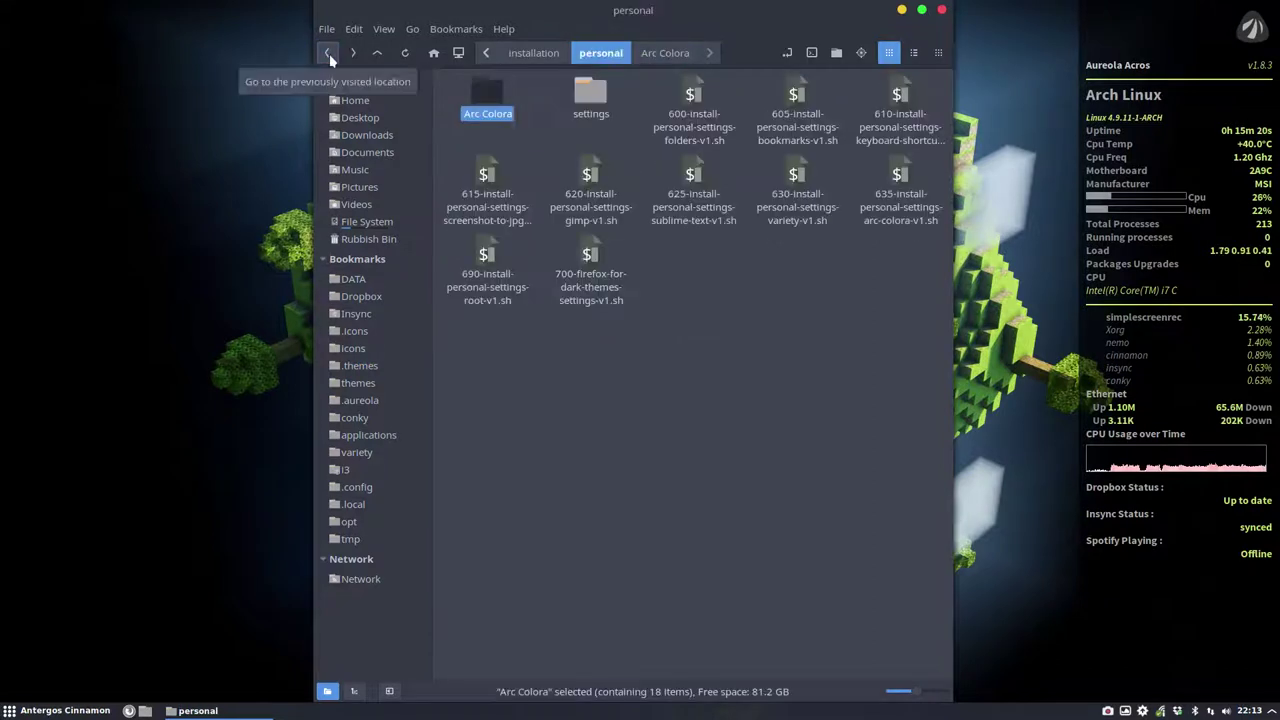
Select the 700 firefox script, open the settings folder, then return up to installation.
{"action": "left_click", "coordinate": [589, 262]}
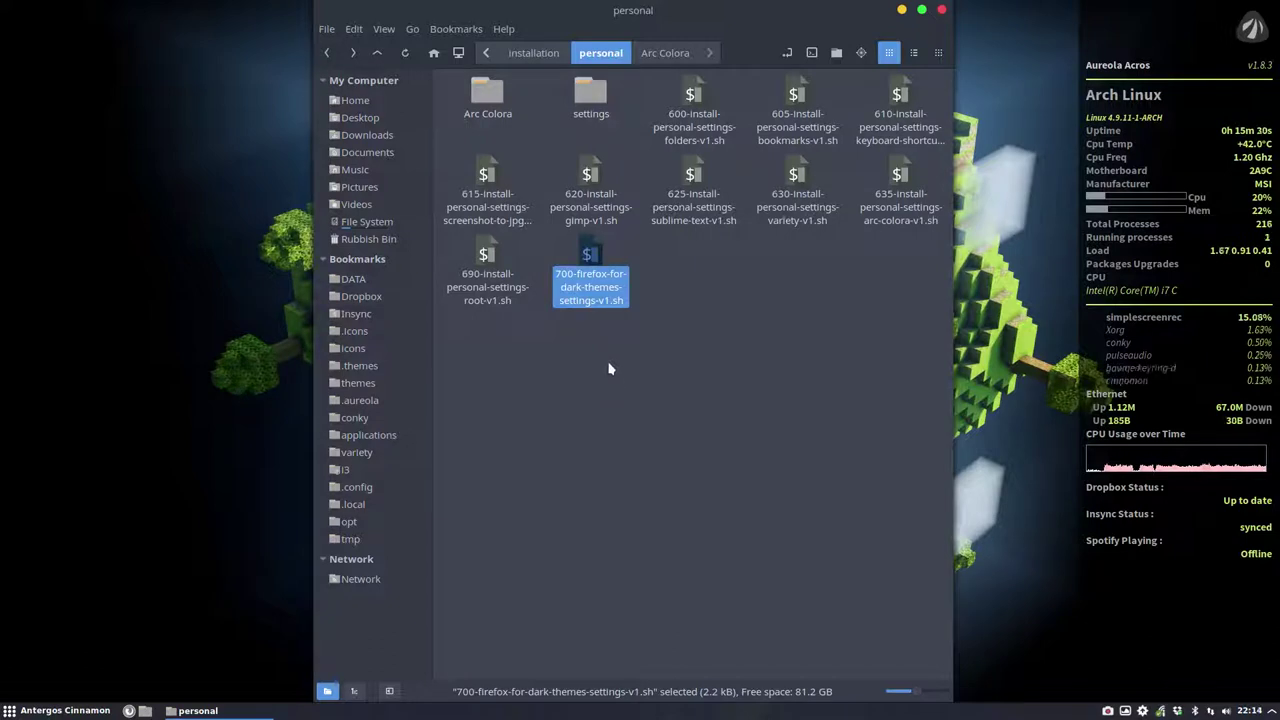
{"action": "left_click", "coordinate": [611, 374]}
{"action": "left_click", "coordinate": [590, 258]}
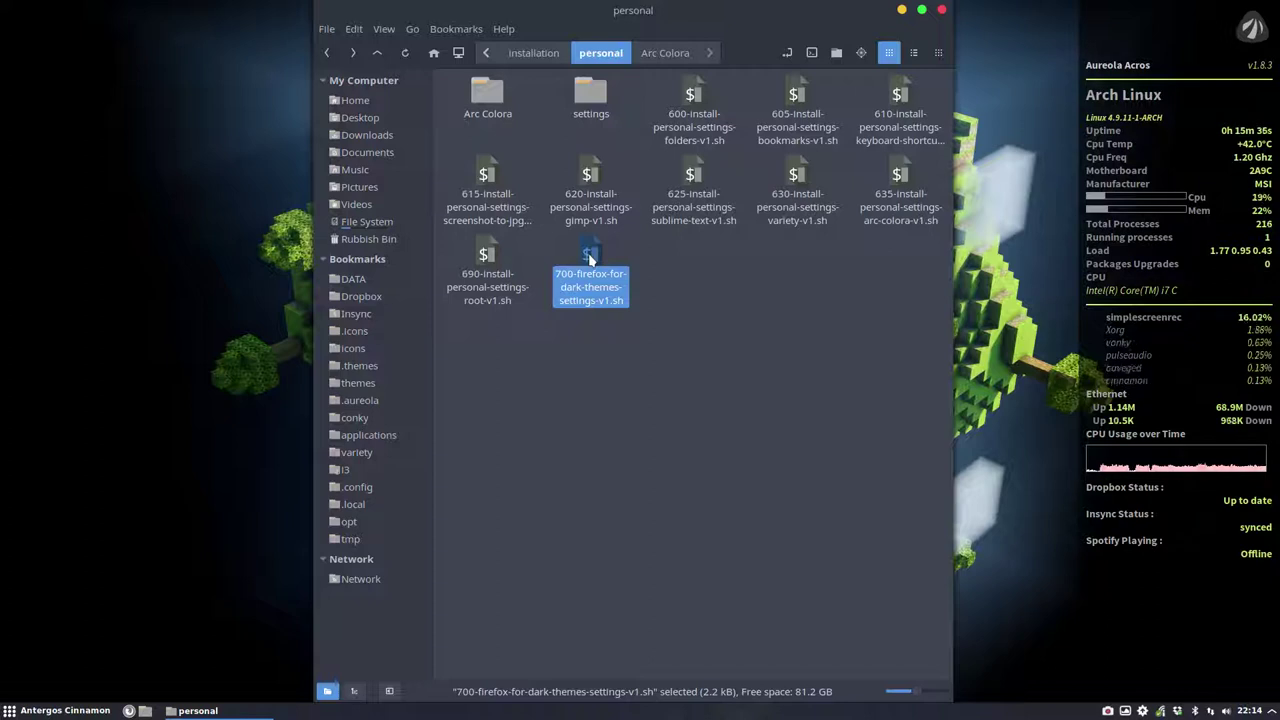
{"action": "double_click", "coordinate": [590, 92]}
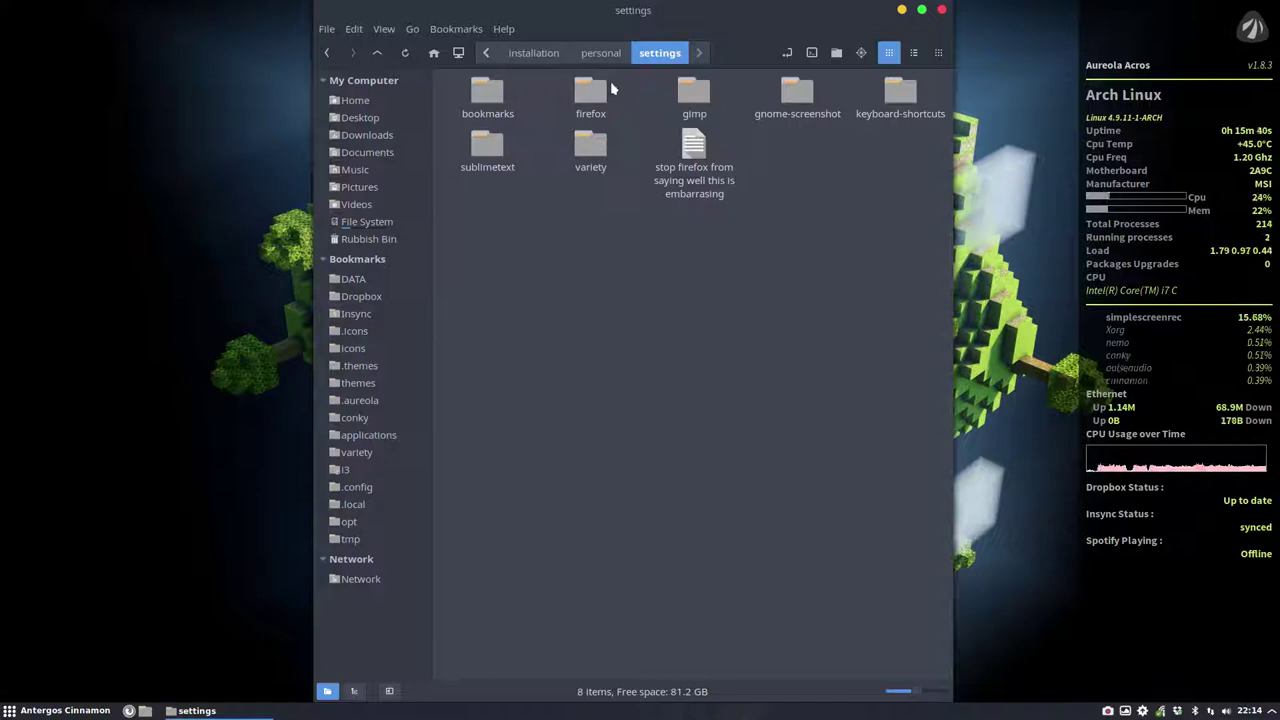
{"action": "left_click", "coordinate": [604, 60]}
{"action": "left_click", "coordinate": [553, 58]}
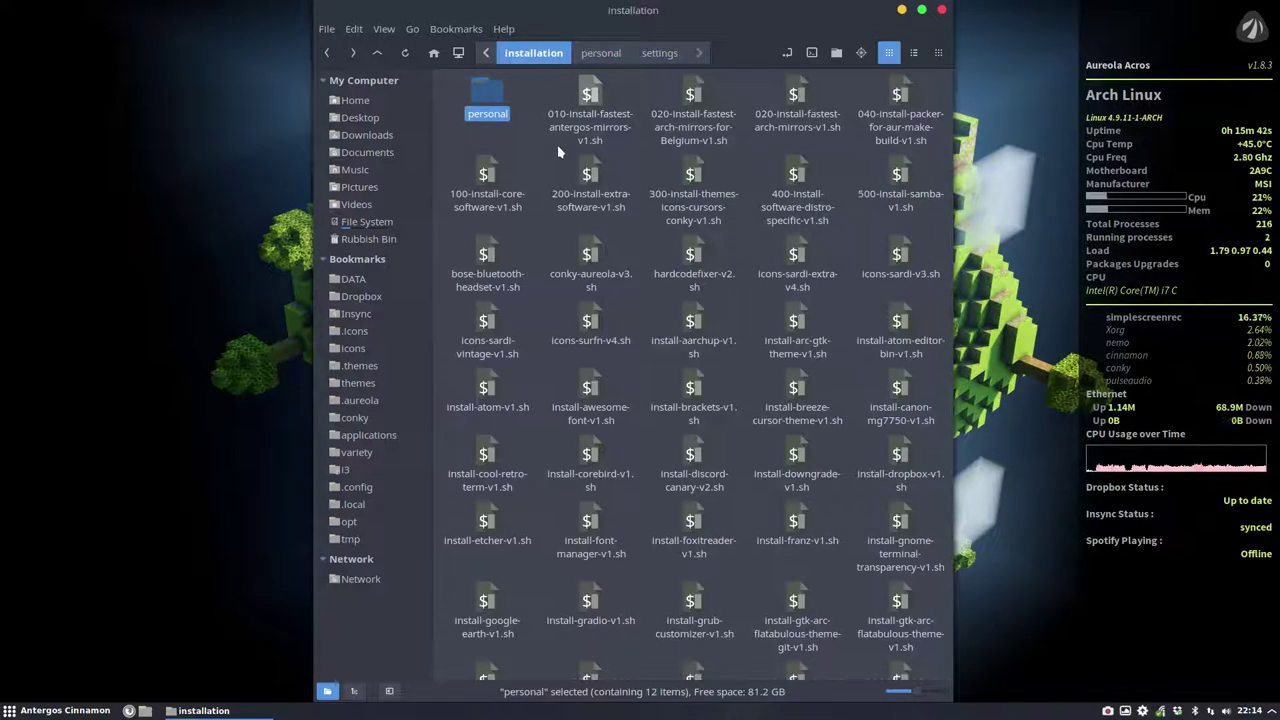
{"action": "left_click", "coordinate": [500, 132]}
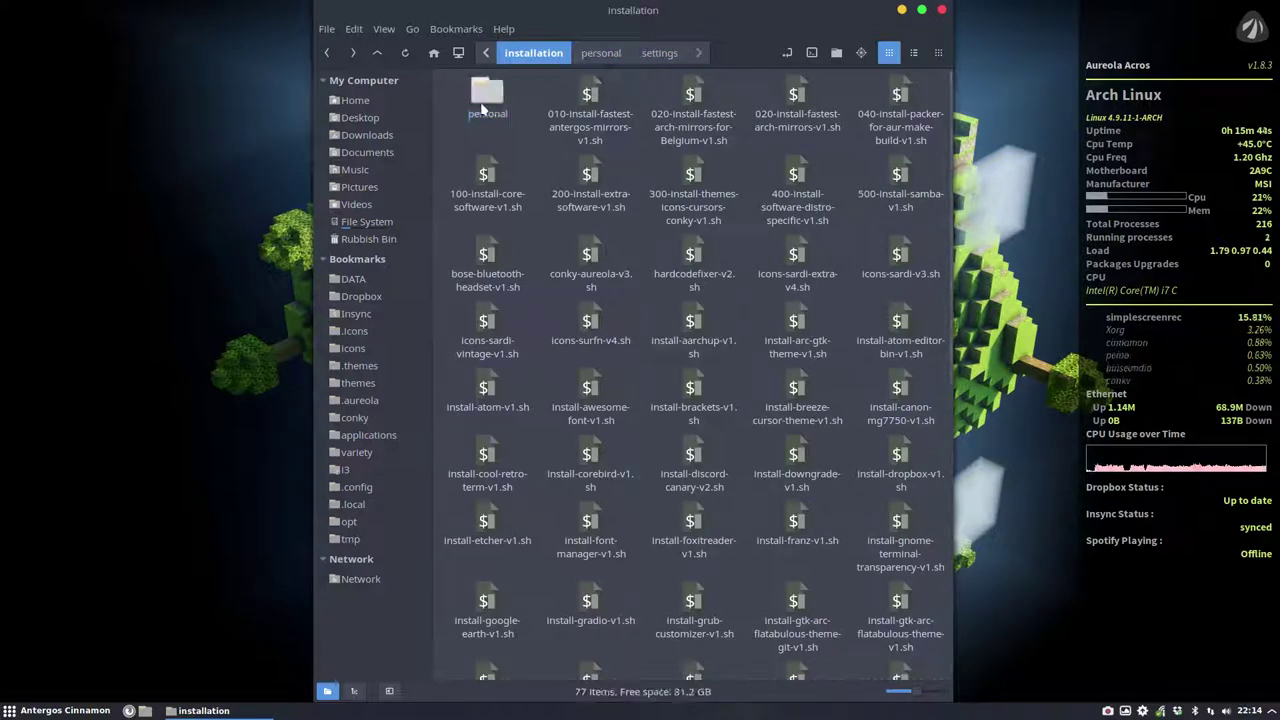
Rubber-band select most install scripts, scroll to the listing's end, then clear the selection.
{"action": "left_click", "coordinate": [487, 98]}
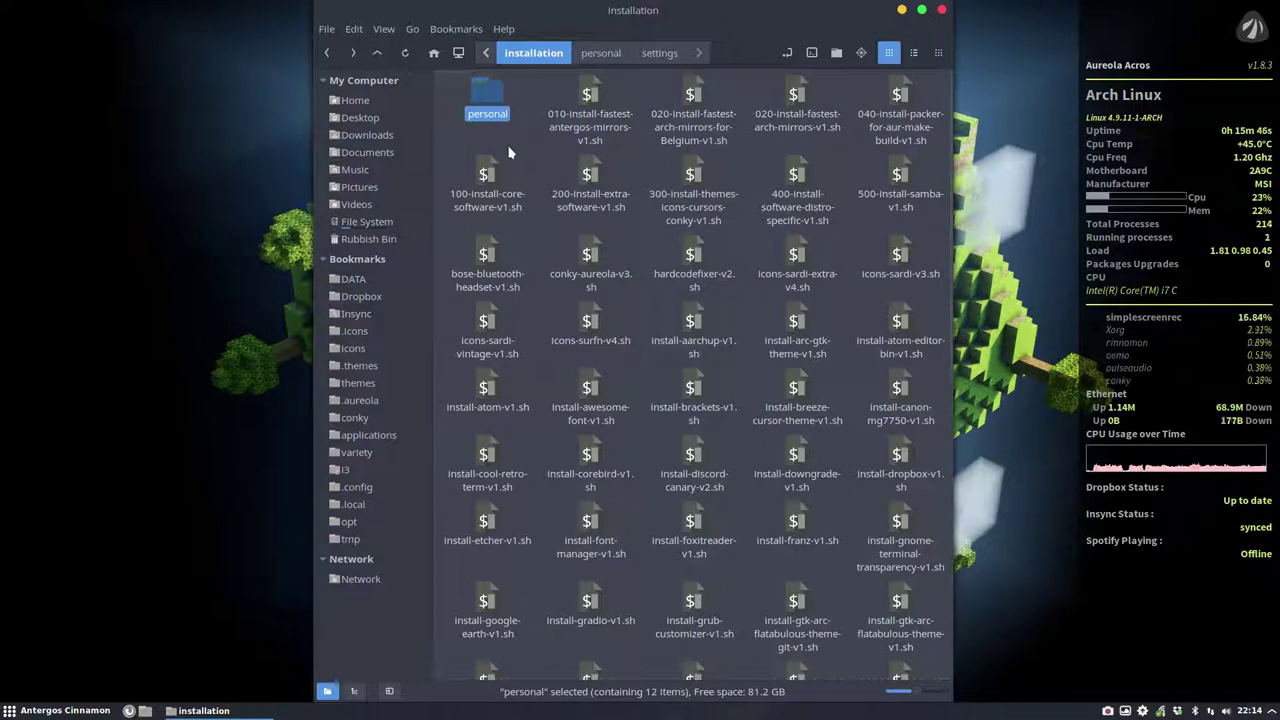
{"action": "left_click", "coordinate": [485, 53]}
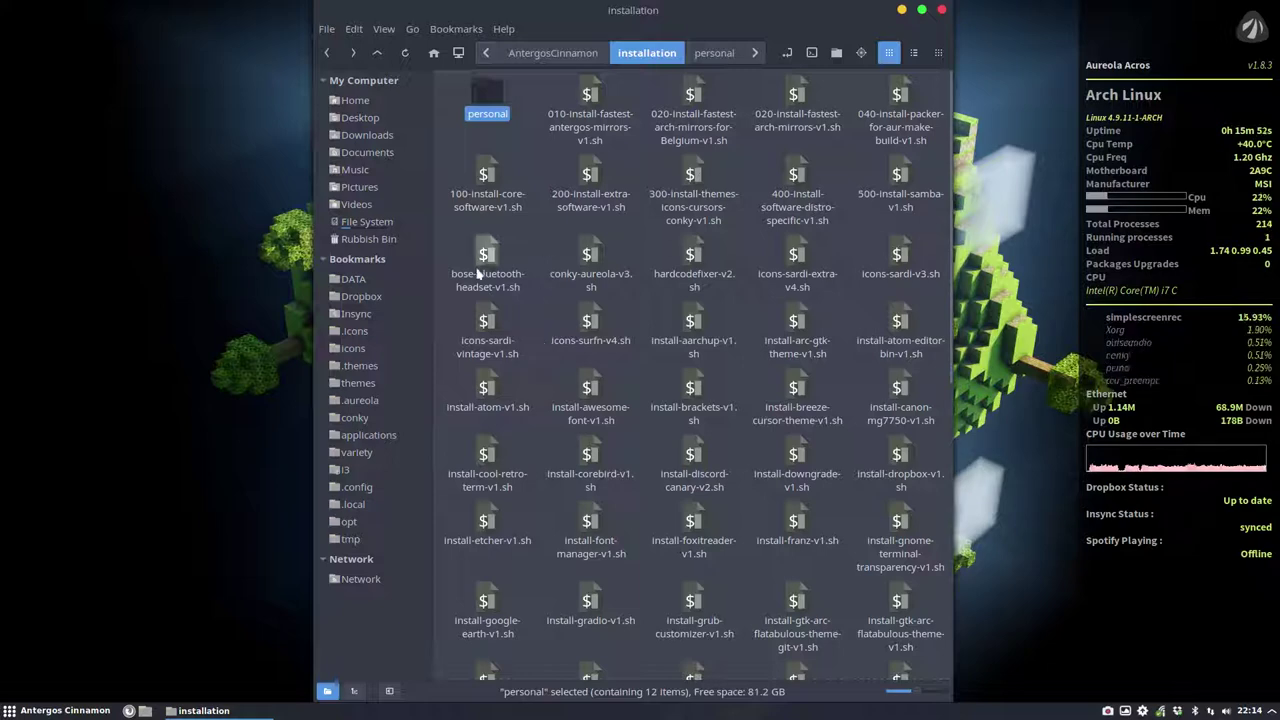
{"action": "left_click_drag", "start_coordinate": [456, 233], "coordinate": [936, 674]}
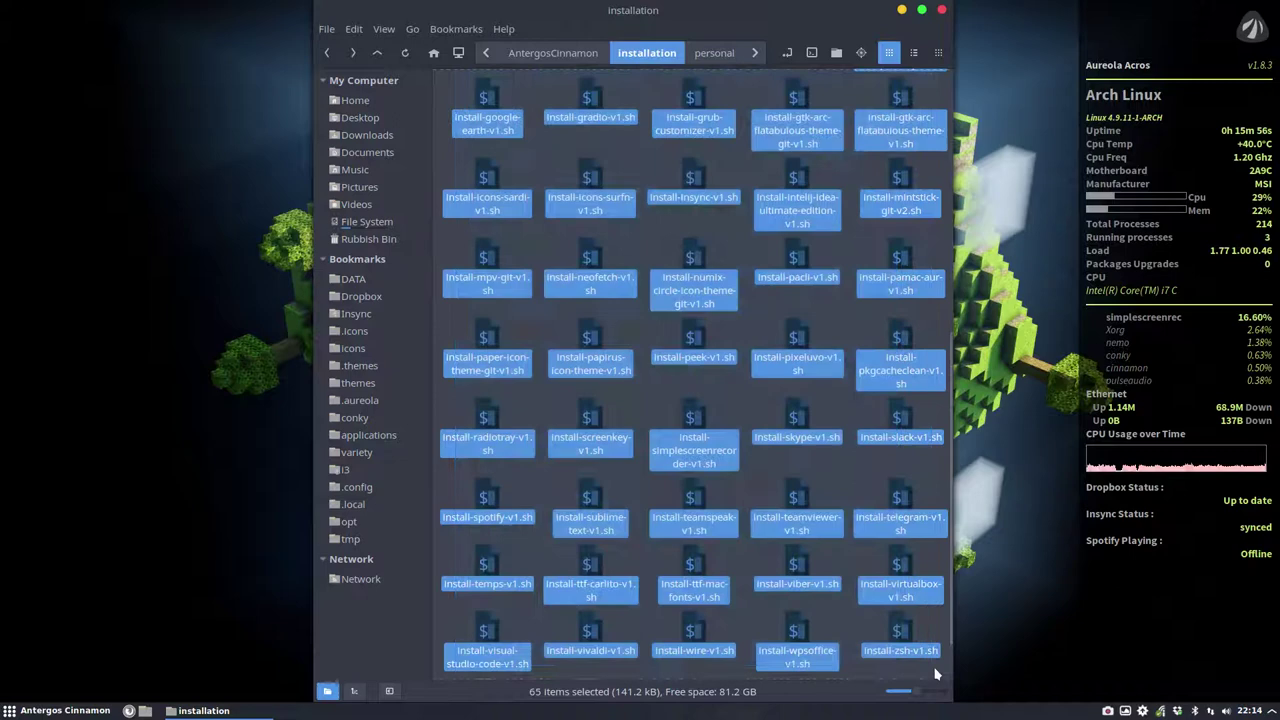
{"action": "scroll", "coordinate": [900, 640], "scroll_direction": "down", "scroll_amount": 1}
{"action": "left_click", "coordinate": [719, 633]}
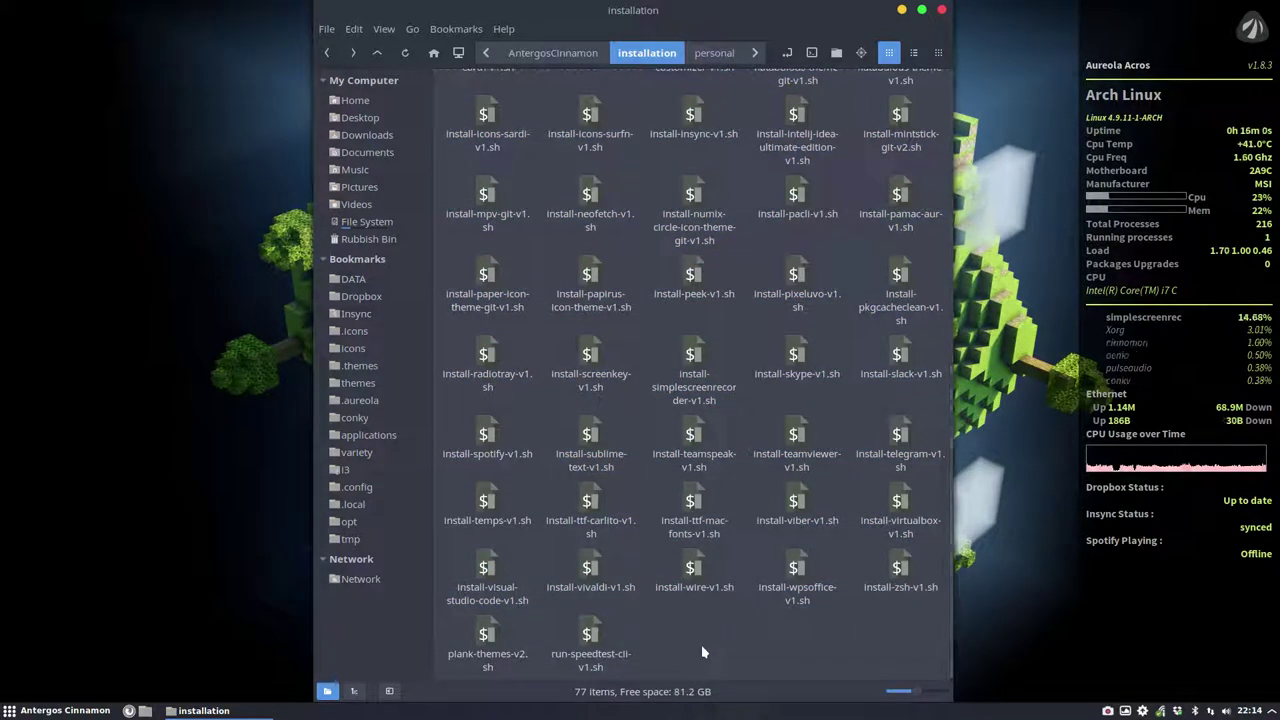
Close Nemo, show Accessories in the menu, view Archive Manager's options, and scroll to Variety.
{"action": "left_click", "coordinate": [941, 10]}
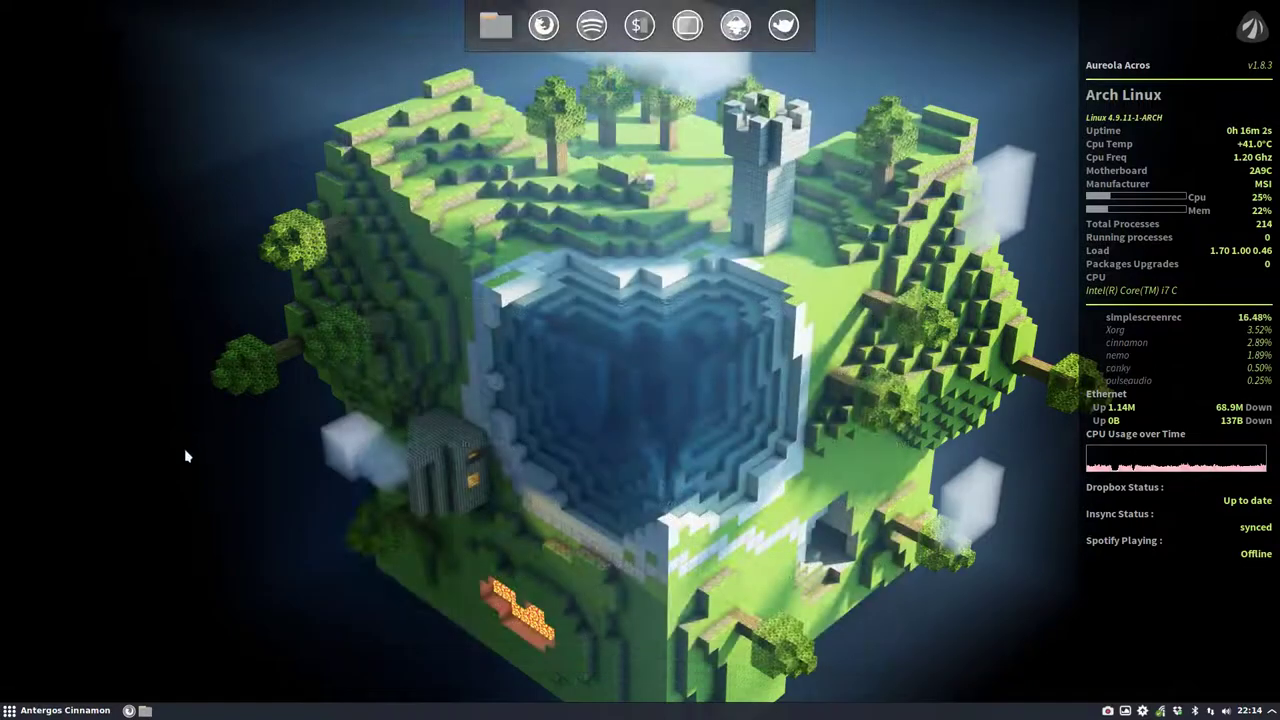
{"action": "left_click", "coordinate": [53, 712]}
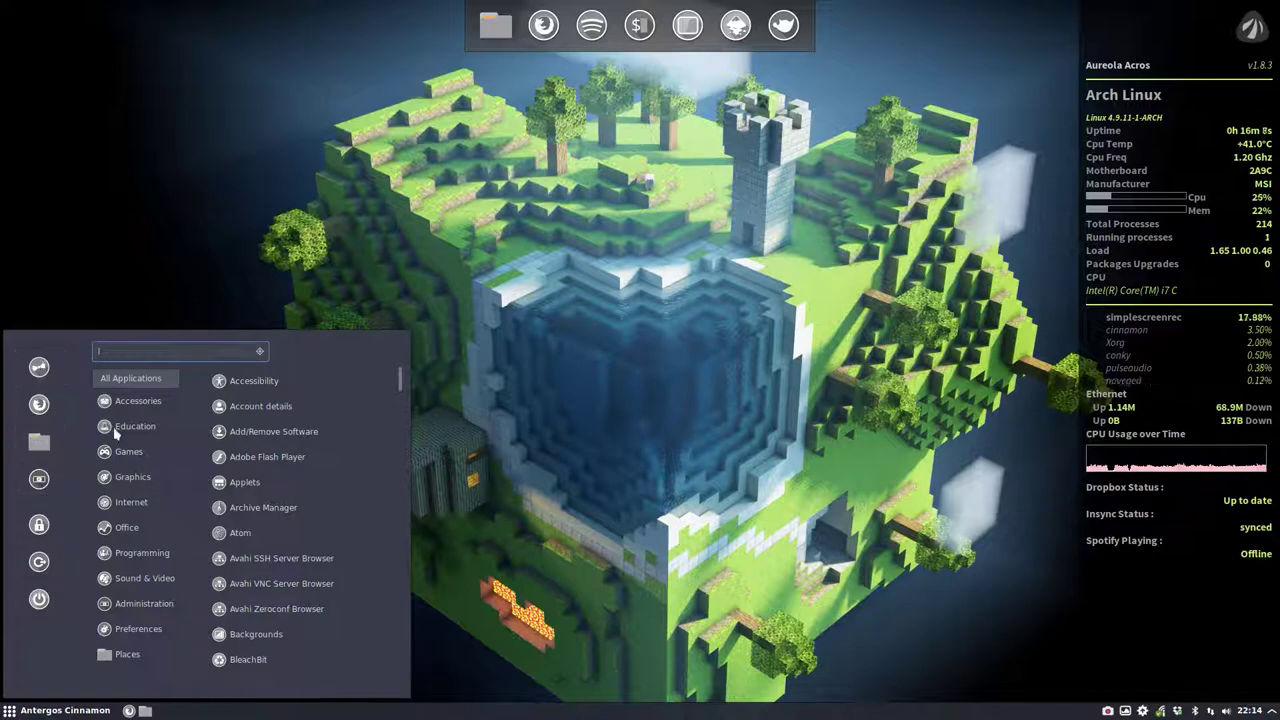
{"action": "mouse_move", "coordinate": [135, 401]}
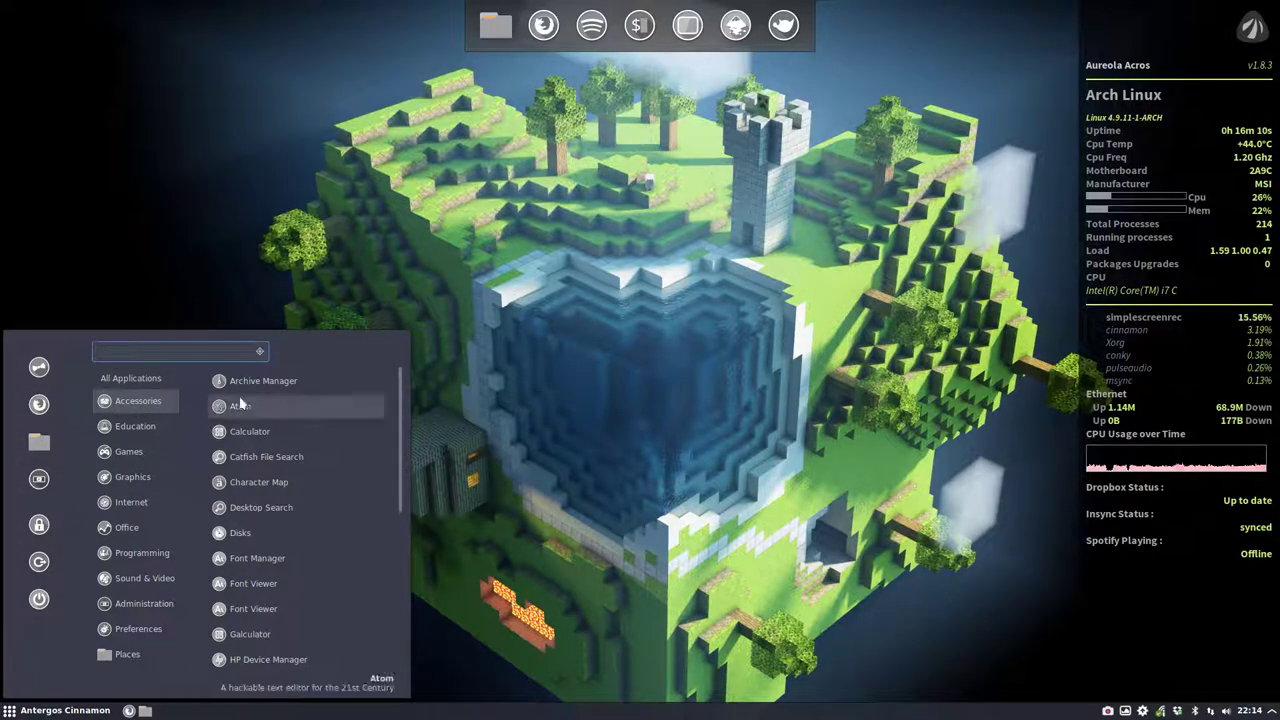
{"action": "right_click", "coordinate": [265, 388]}
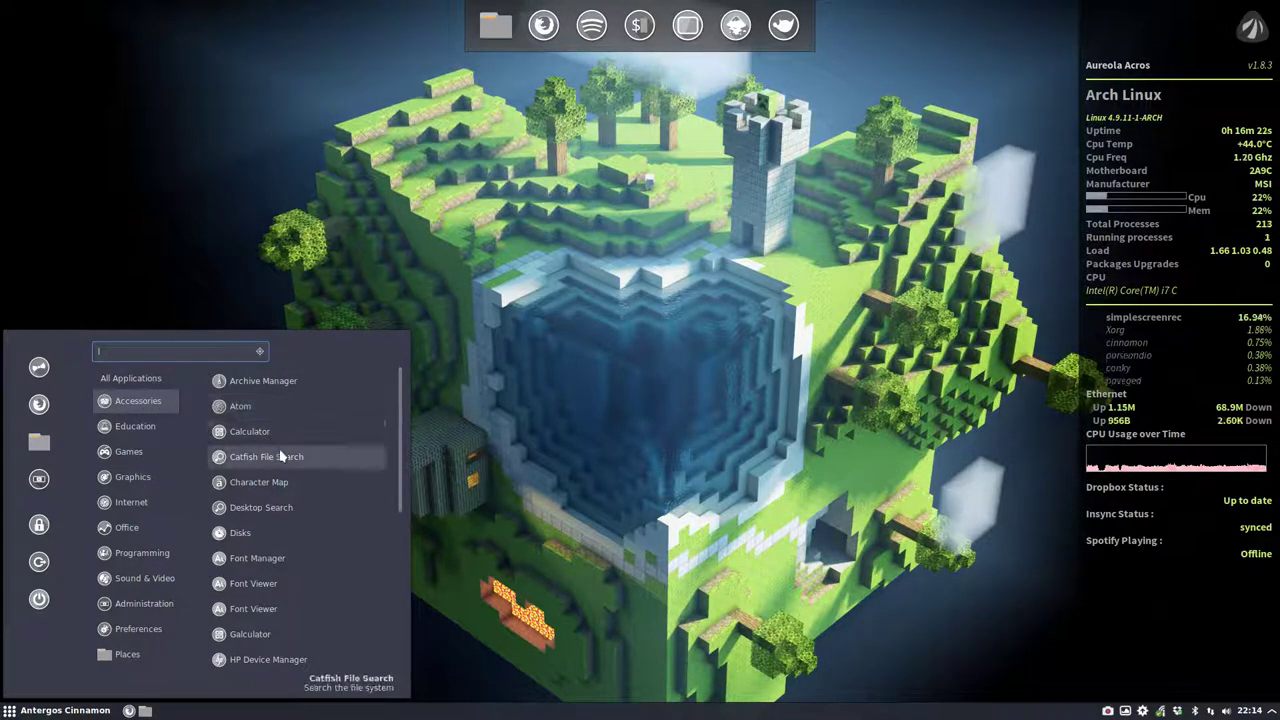
{"action": "scroll", "coordinate": [290, 490], "scroll_direction": "down", "scroll_amount": 3}
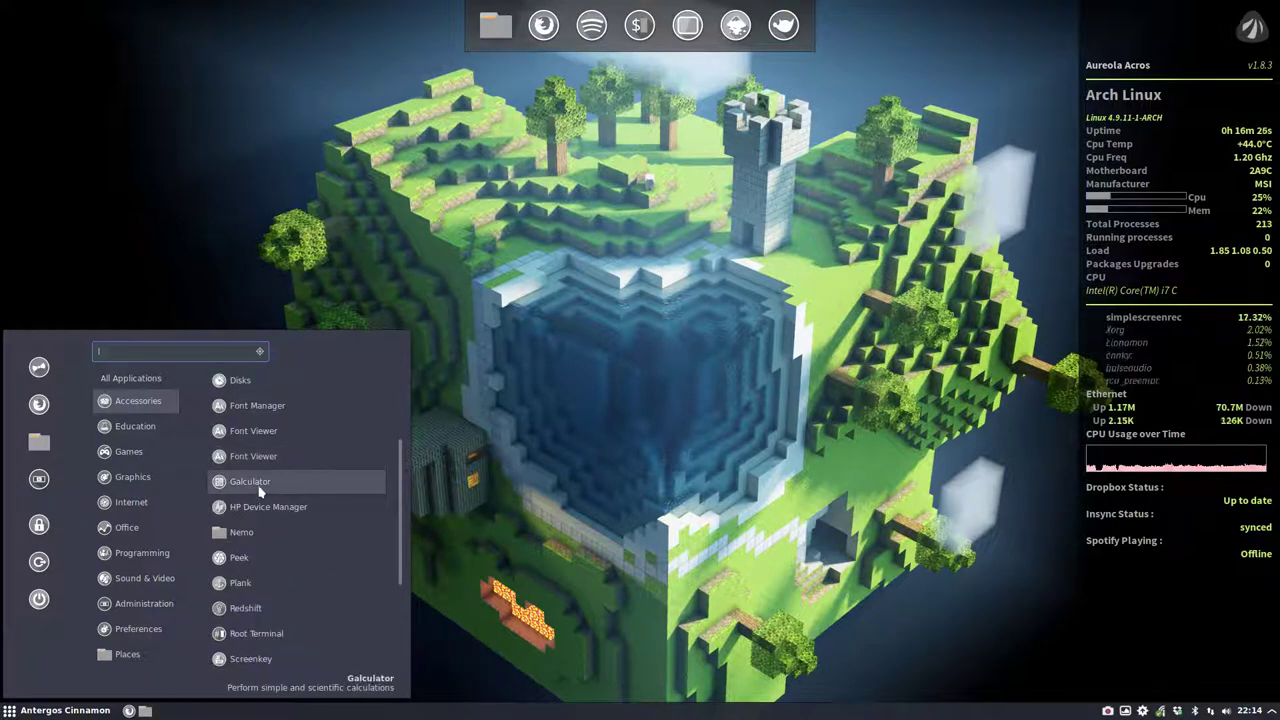
{"action": "scroll", "coordinate": [289, 530], "scroll_direction": "down", "scroll_amount": 2}
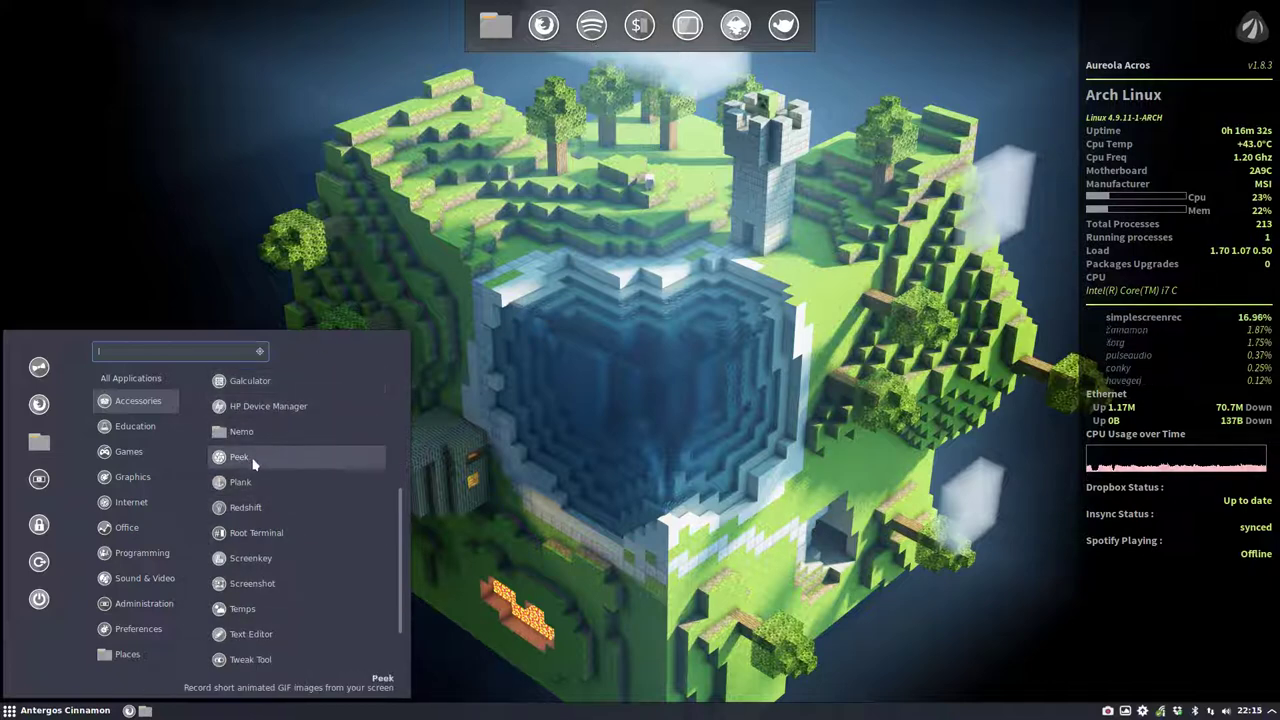
{"action": "scroll", "coordinate": [257, 510], "scroll_direction": "up", "scroll_amount": 2}
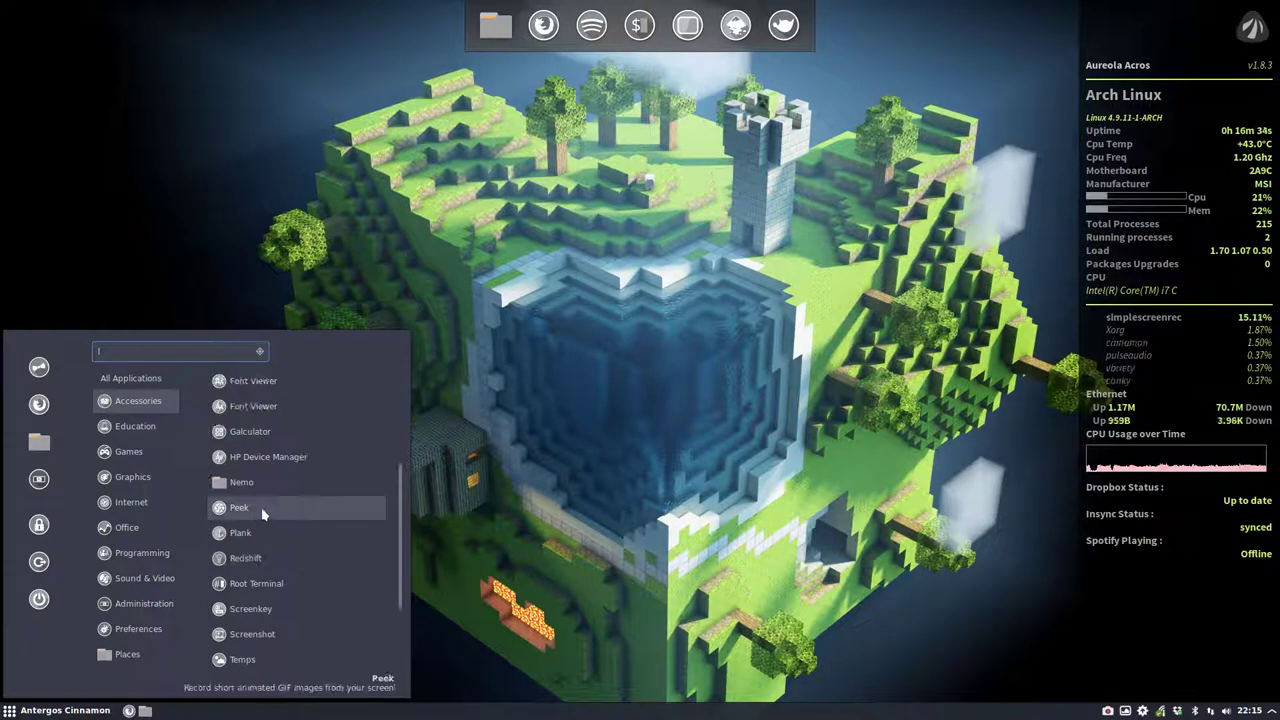
{"action": "scroll", "coordinate": [256, 559], "scroll_direction": "down", "scroll_amount": 5}
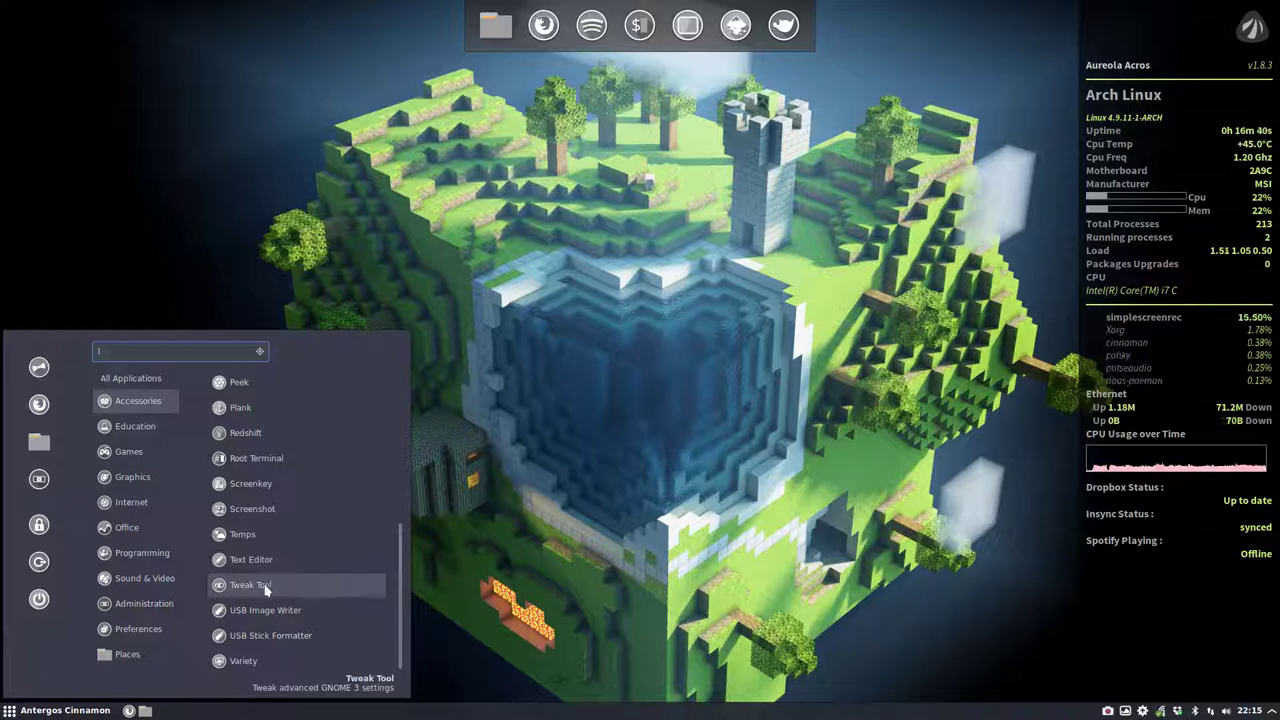
Launch Tweak Tool and view its Desktop, Fonts, Keyboard and Mouse, Power, Startup and Top Bar pages.
{"action": "left_click", "coordinate": [271, 586]}
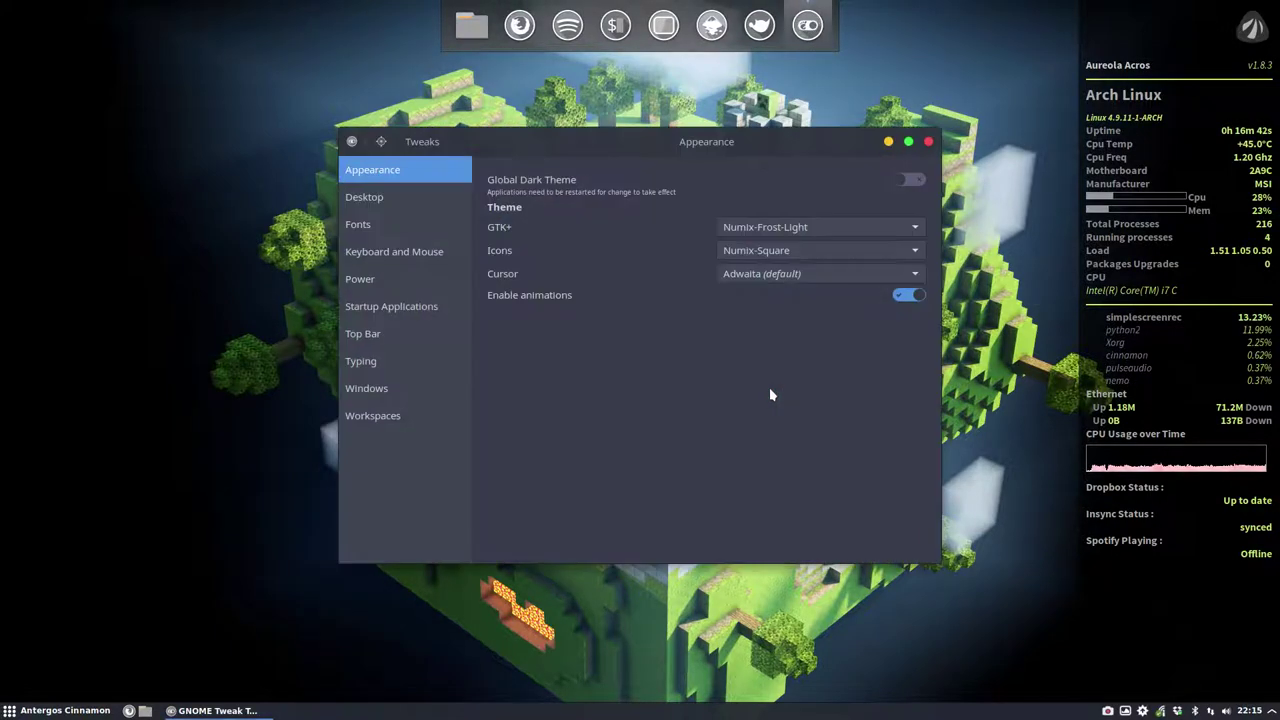
{"action": "left_click", "coordinate": [368, 200]}
{"action": "left_click", "coordinate": [387, 226]}
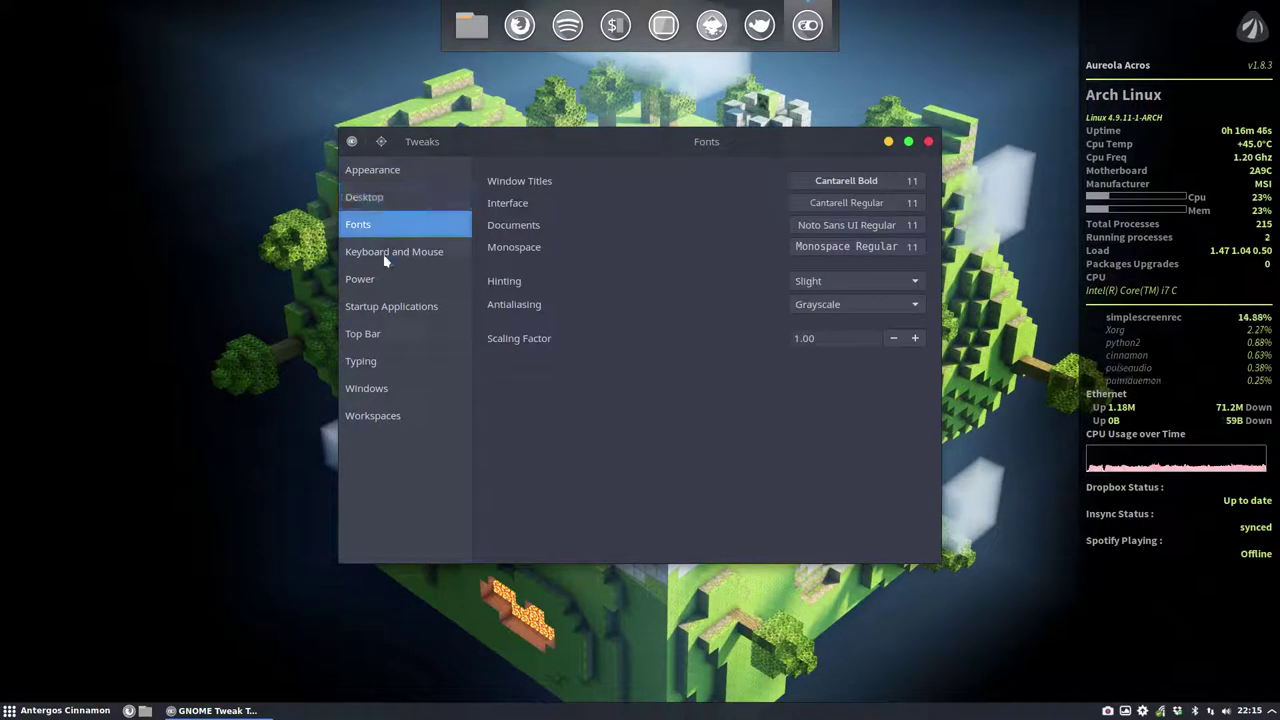
{"action": "left_click", "coordinate": [386, 255]}
{"action": "left_click", "coordinate": [387, 280]}
{"action": "left_click", "coordinate": [390, 307]}
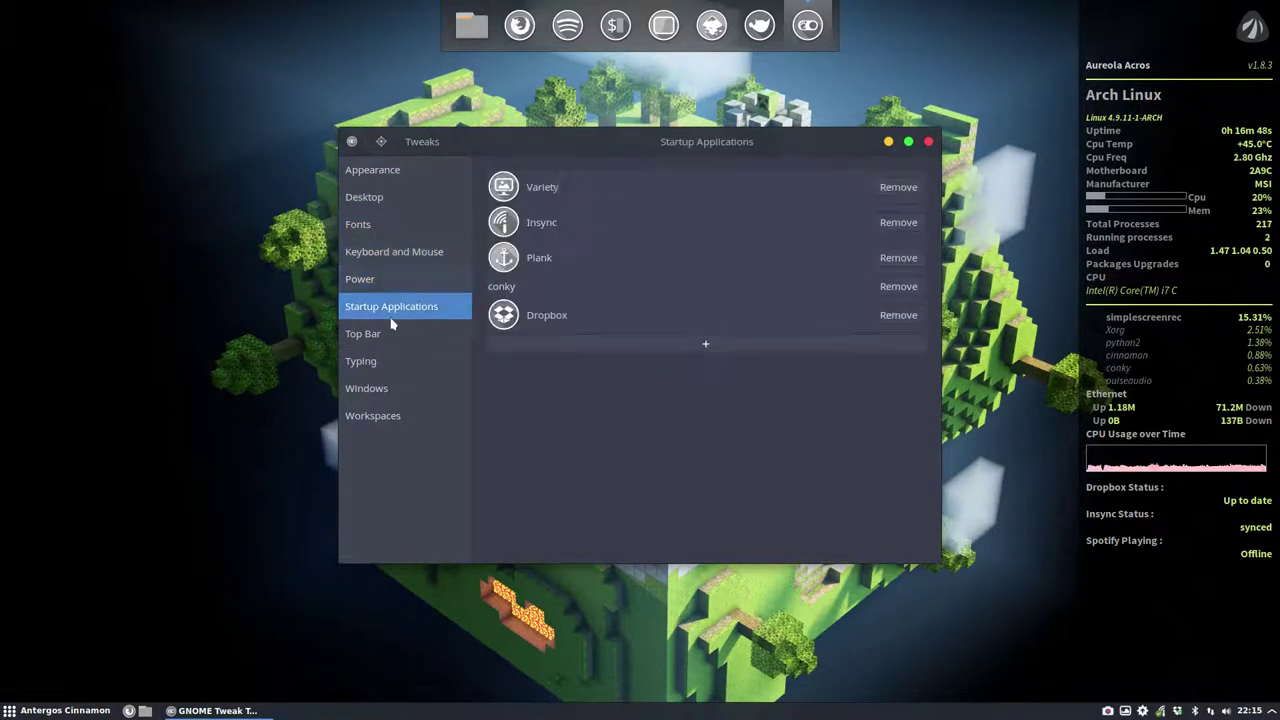
{"action": "left_click", "coordinate": [389, 340]}
{"action": "left_click", "coordinate": [927, 142]}
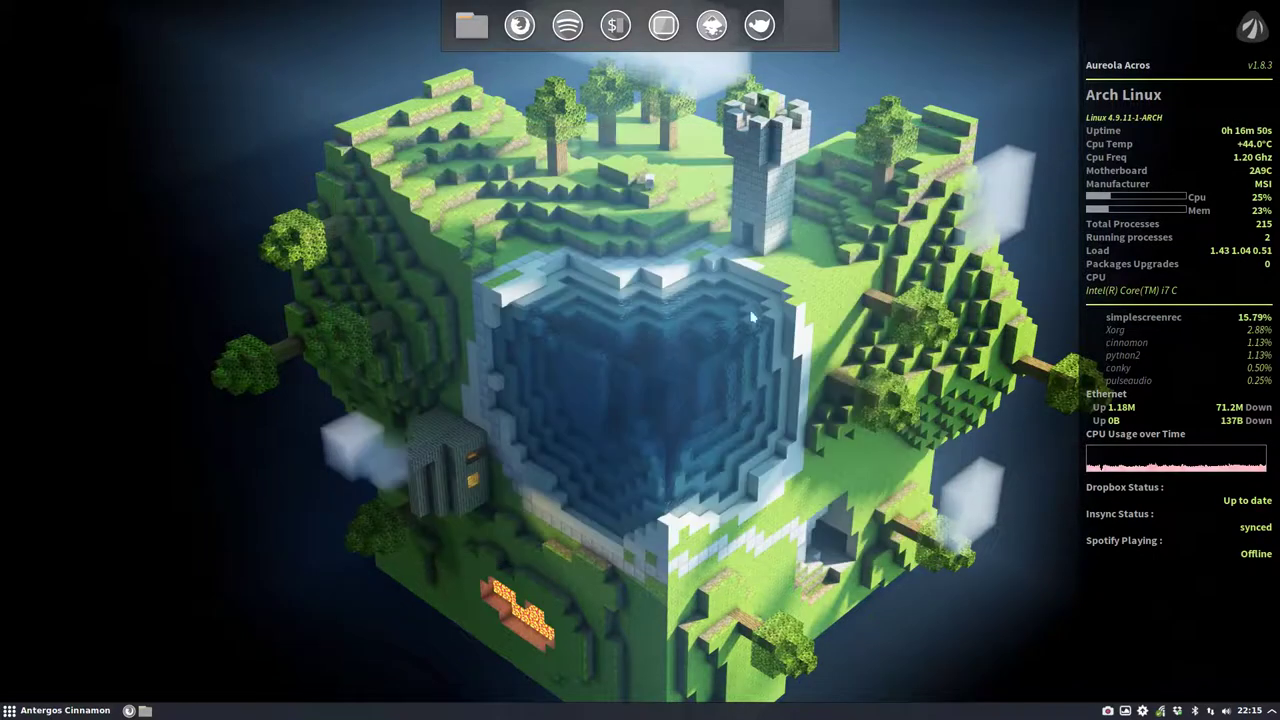
{"action": "left_click", "coordinate": [60, 710]}
Launch Temps, apply its Berlin settings to show 10° moderate rain, then quit it.
{"action": "mouse_move", "coordinate": [140, 401]}
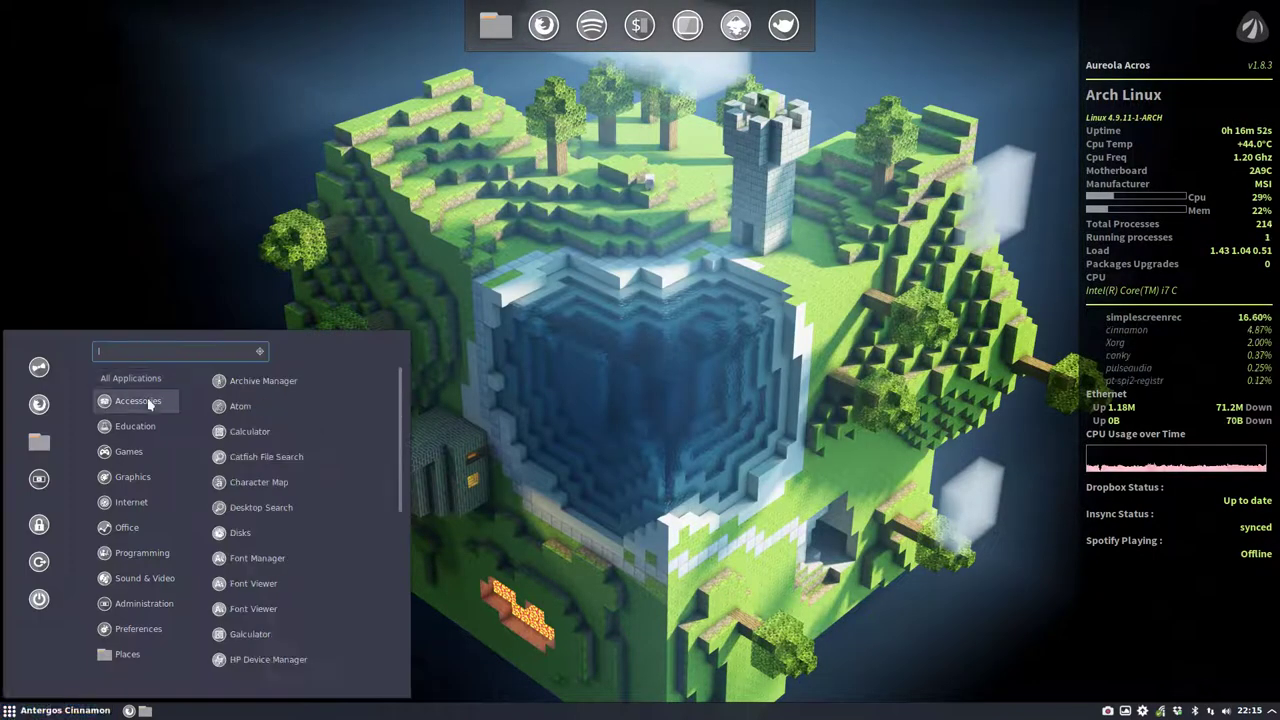
{"action": "scroll", "coordinate": [264, 515], "scroll_direction": "down", "scroll_amount": 5}
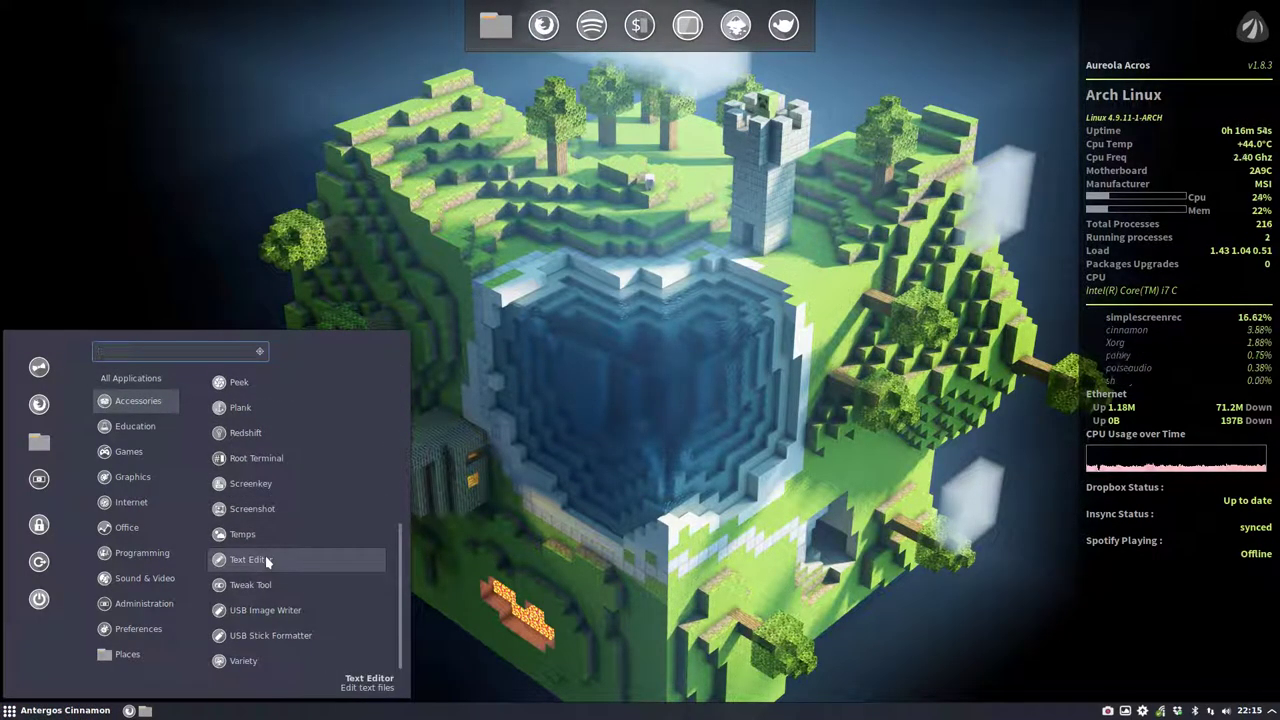
{"action": "left_click", "coordinate": [246, 537]}
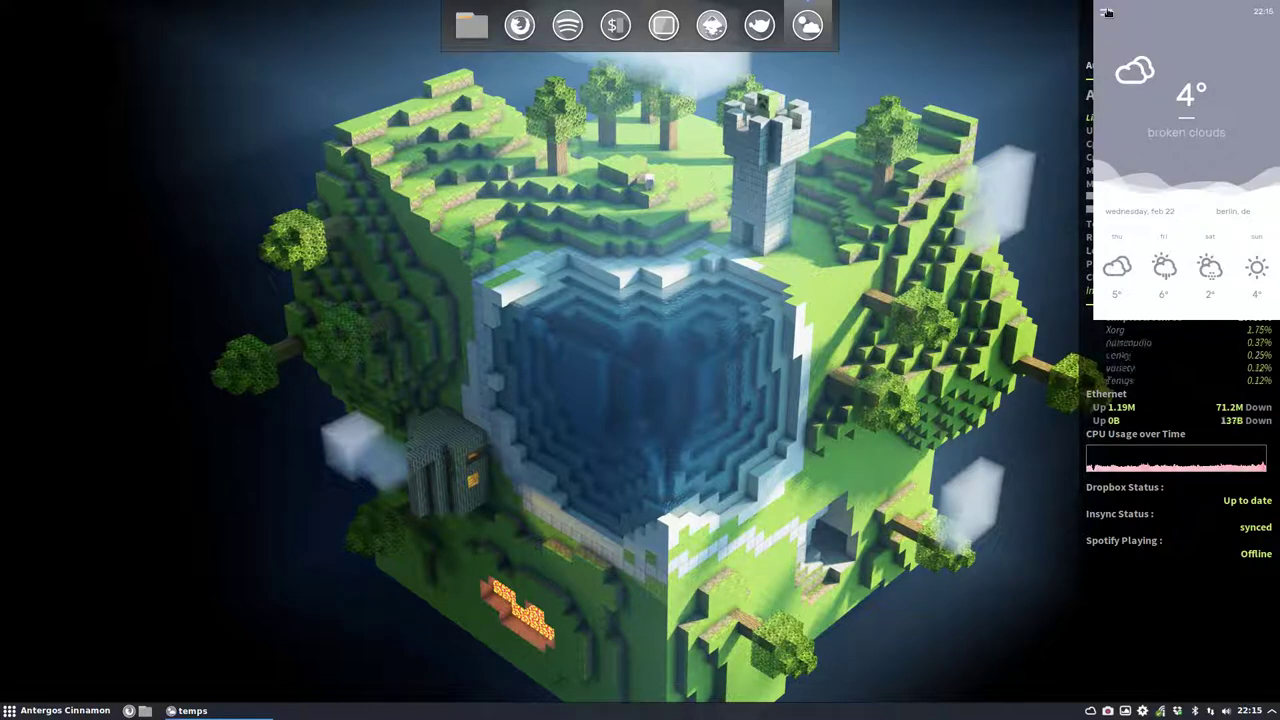
{"action": "left_click", "coordinate": [1238, 213]}
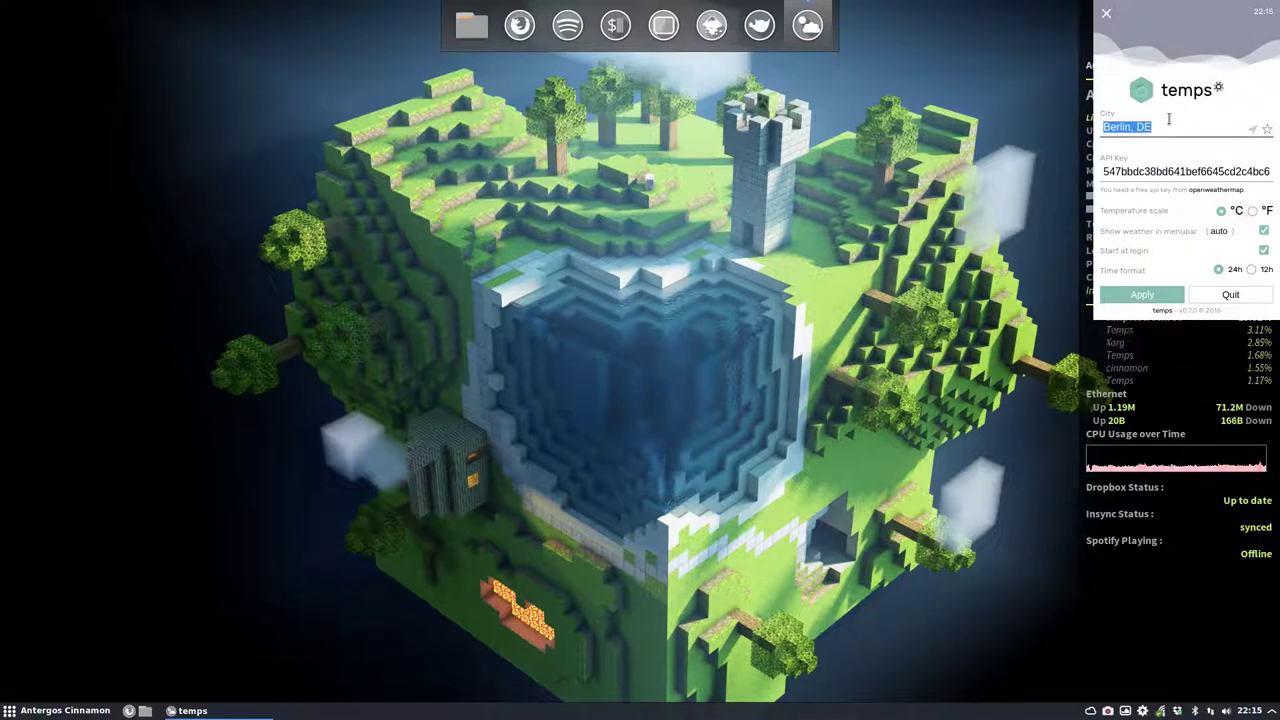
{"action": "left_click", "coordinate": [1250, 131]}
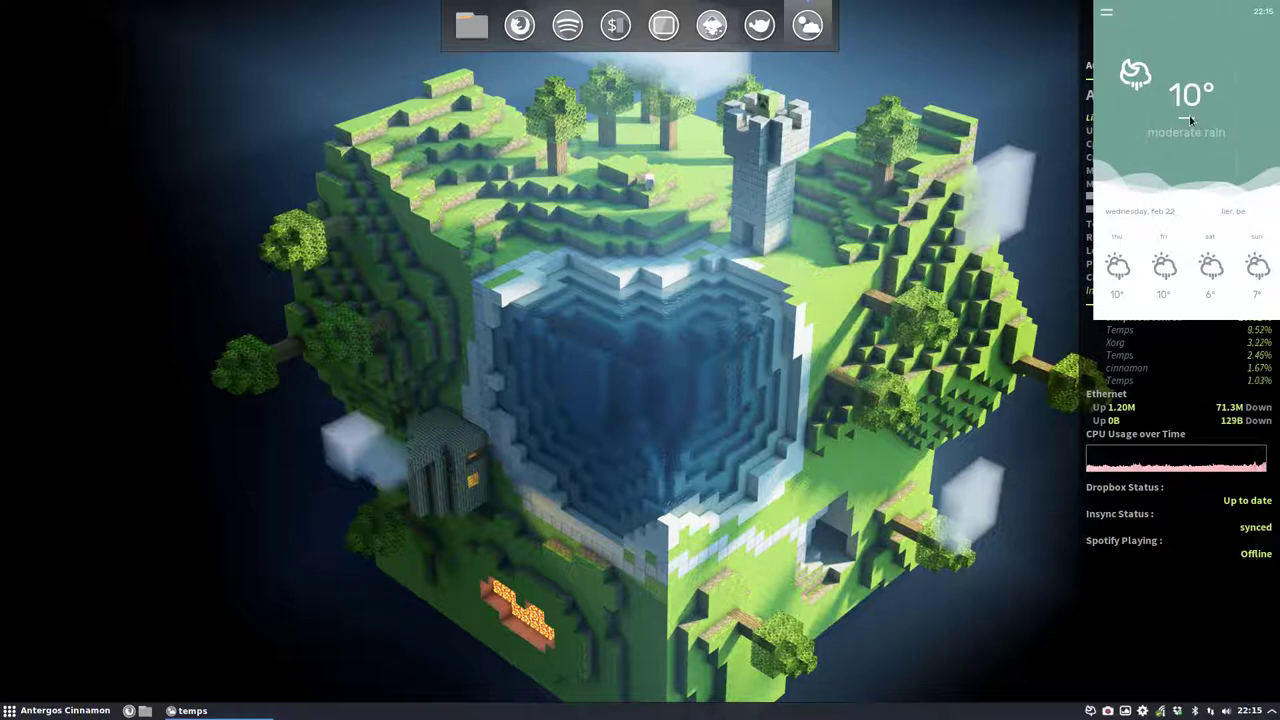
{"action": "left_click", "coordinate": [930, 216]}
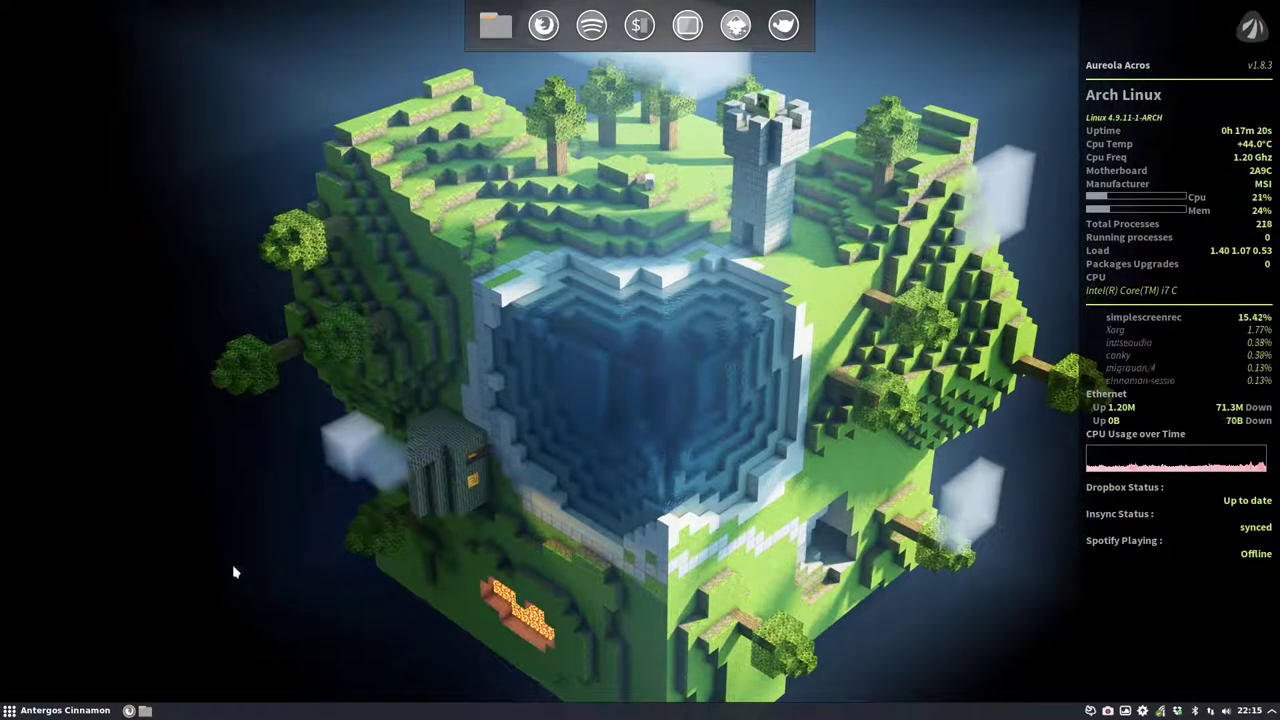
Browse the Accessories, Games and Graphics app lists in the Cinnamon menu.
{"action": "left_click", "coordinate": [100, 711]}
{"action": "mouse_move", "coordinate": [151, 404]}
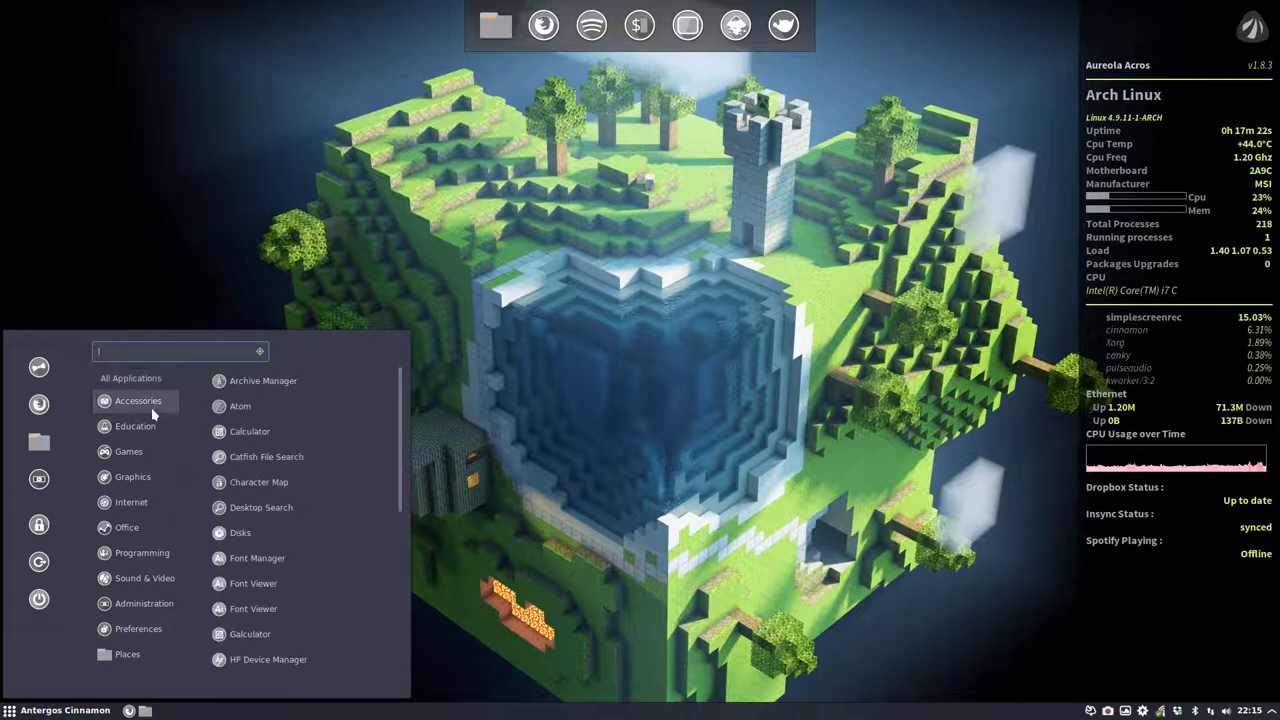
{"action": "scroll", "coordinate": [258, 520], "scroll_direction": "down", "scroll_amount": 5}
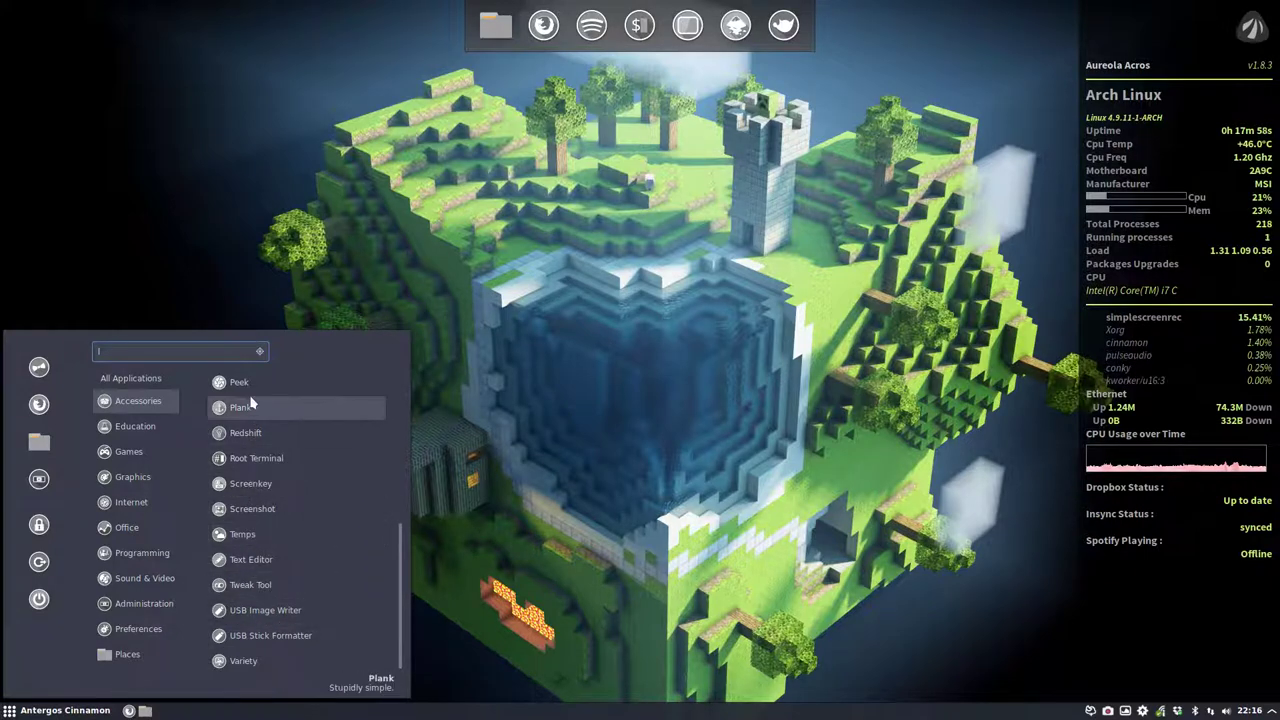
{"action": "mouse_move", "coordinate": [147, 427]}
{"action": "mouse_move", "coordinate": [126, 455]}
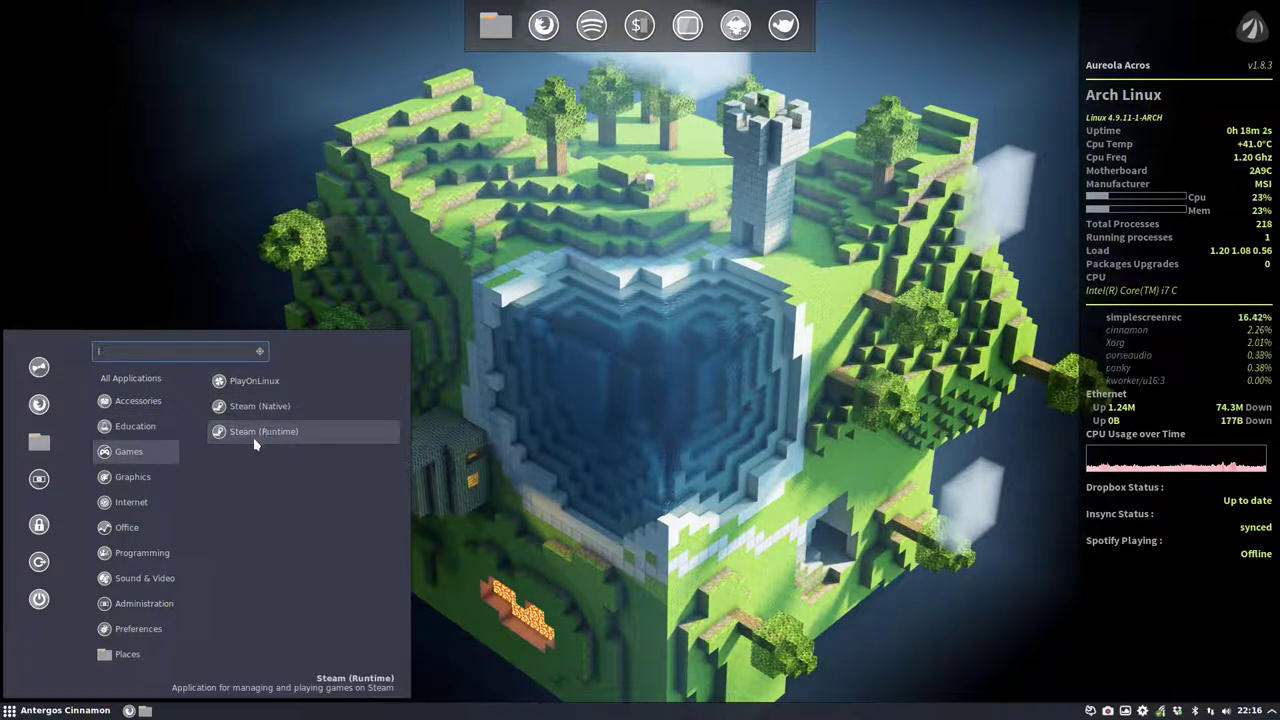
{"action": "mouse_move", "coordinate": [146, 481]}
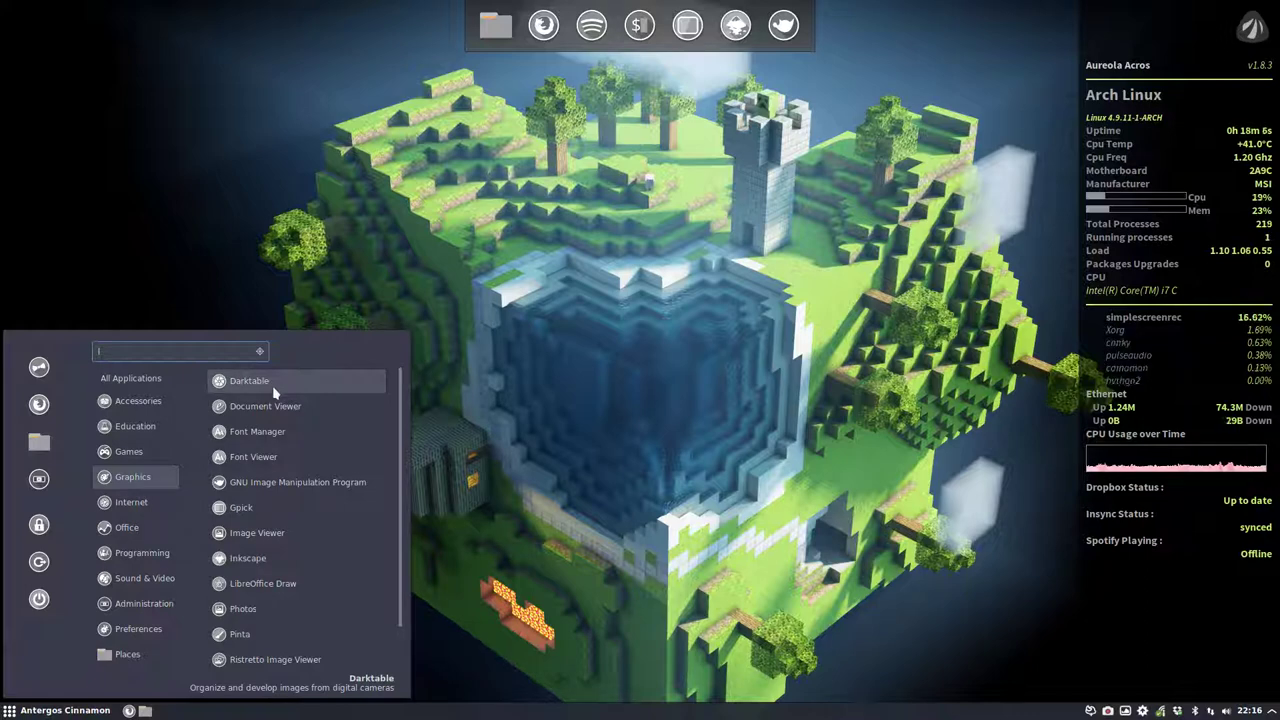
Launch Gpick to show its 12-colour New palette, centre it, then close it.
{"action": "left_click", "coordinate": [252, 513]}
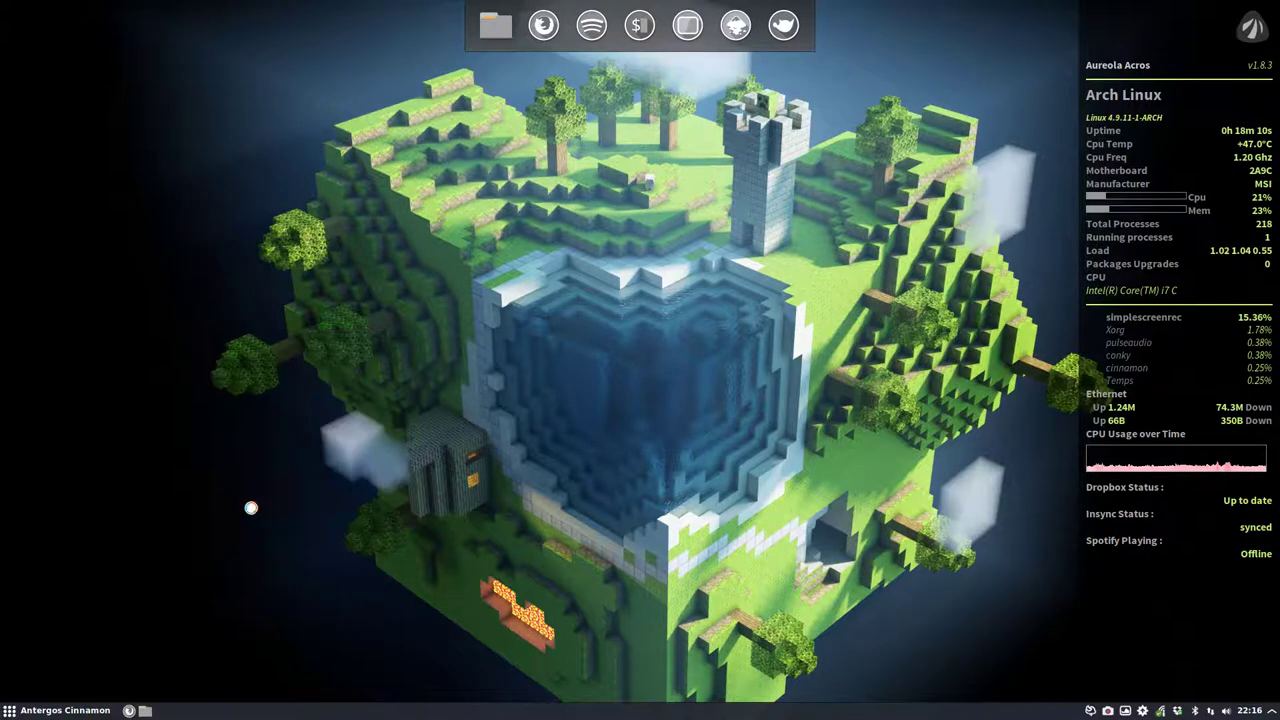
{"action": "left_click_drag", "start_coordinate": [408, 113], "coordinate": [588, 275]}
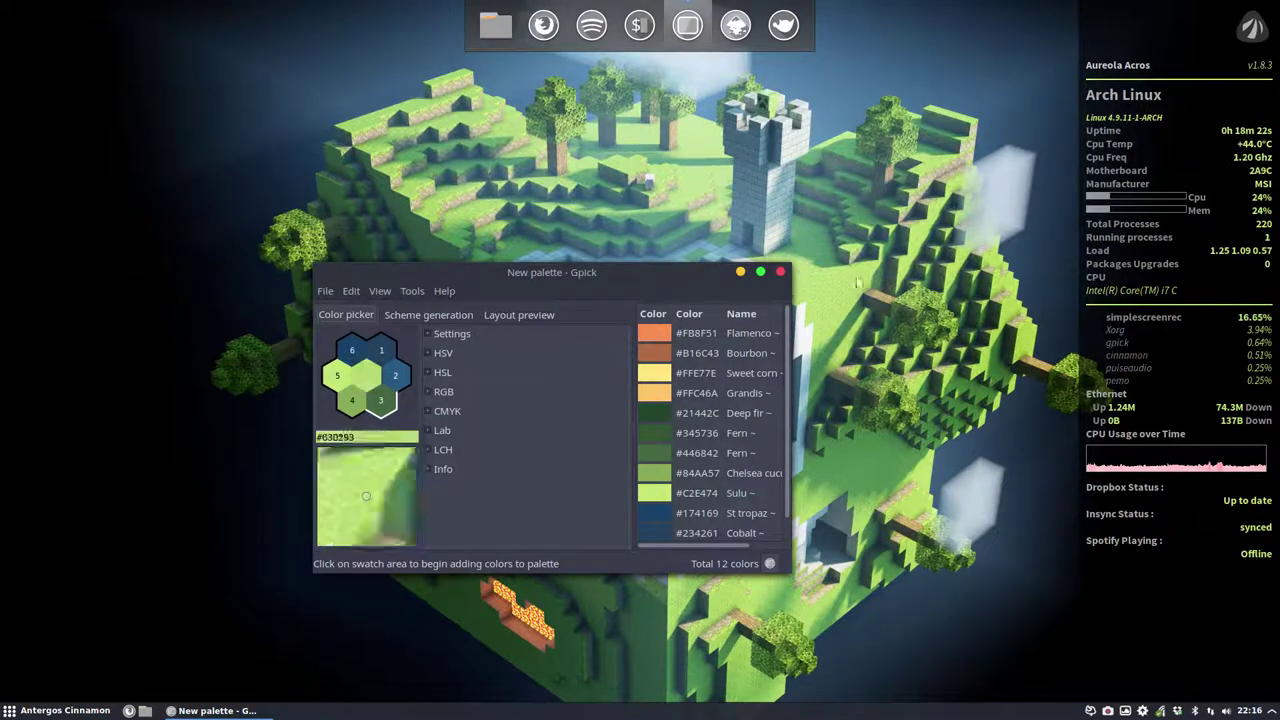
{"action": "left_click", "coordinate": [780, 271]}
{"action": "left_click", "coordinate": [46, 712]}
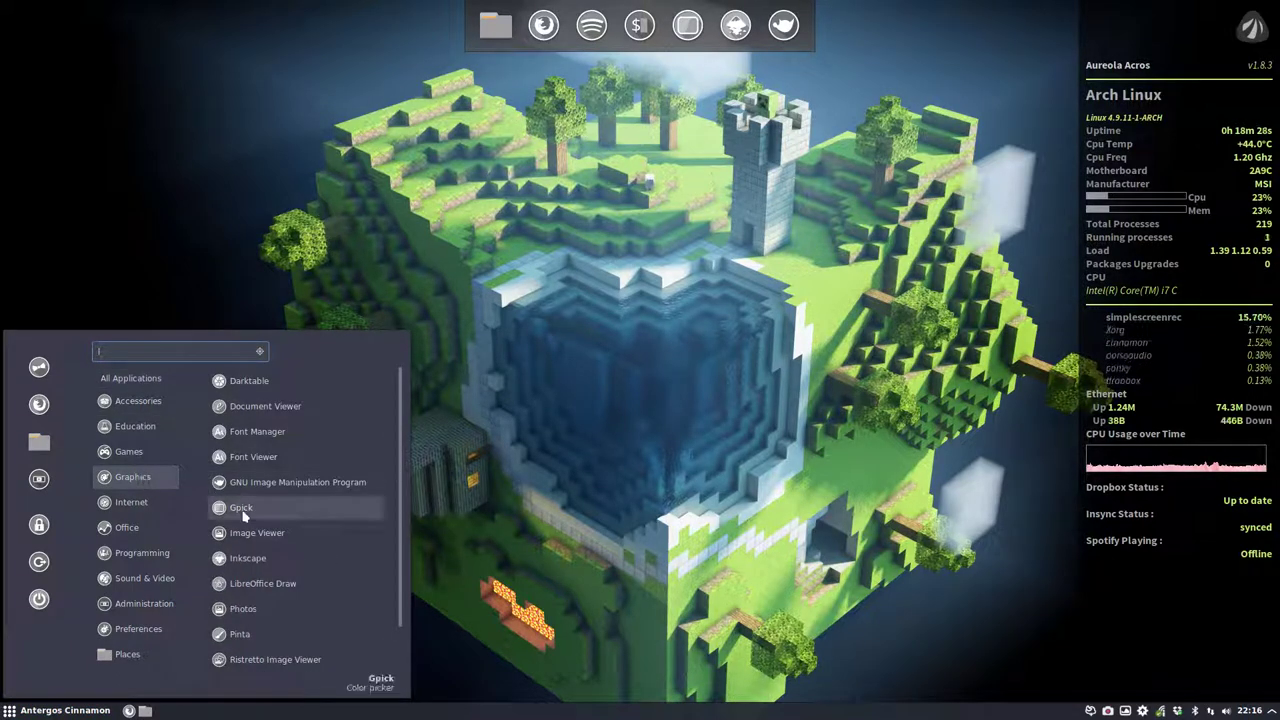
Browse the Office and Internet apps, open Insync's sync panel, then dismiss it and reopen the menu.
{"action": "scroll", "coordinate": [257, 568], "scroll_direction": "down", "scroll_amount": 2}
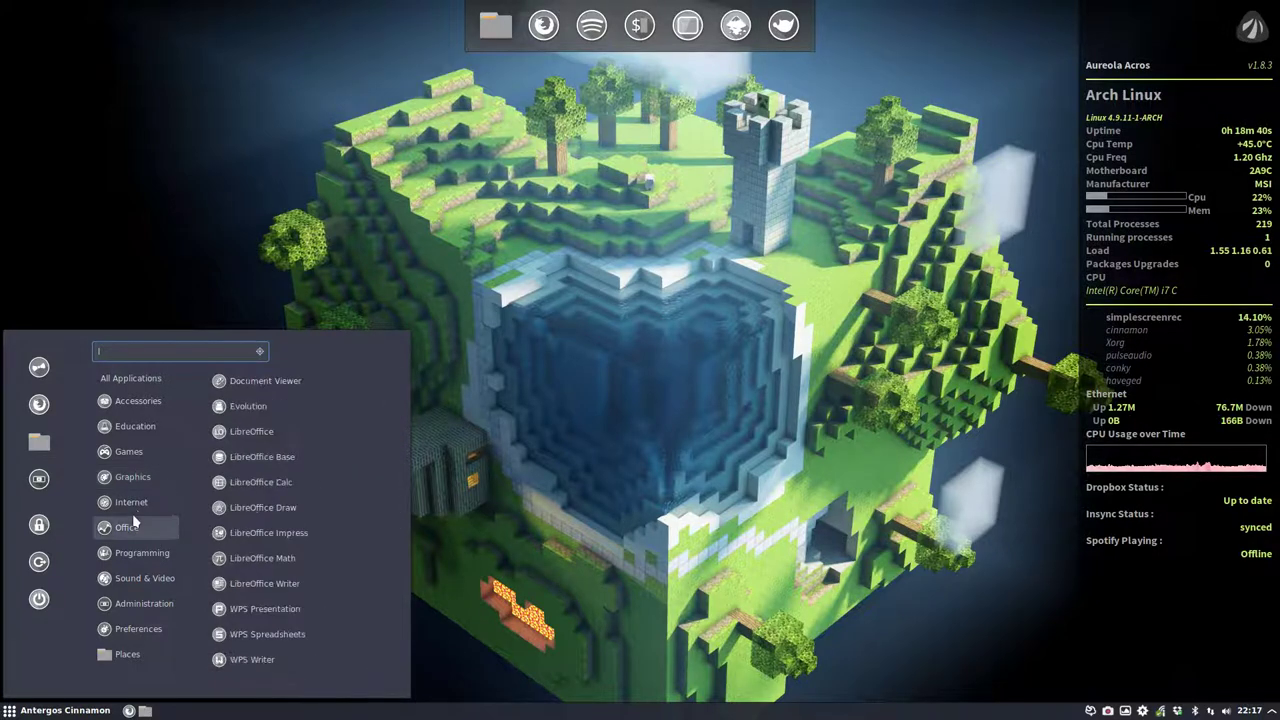
{"action": "mouse_move", "coordinate": [136, 511]}
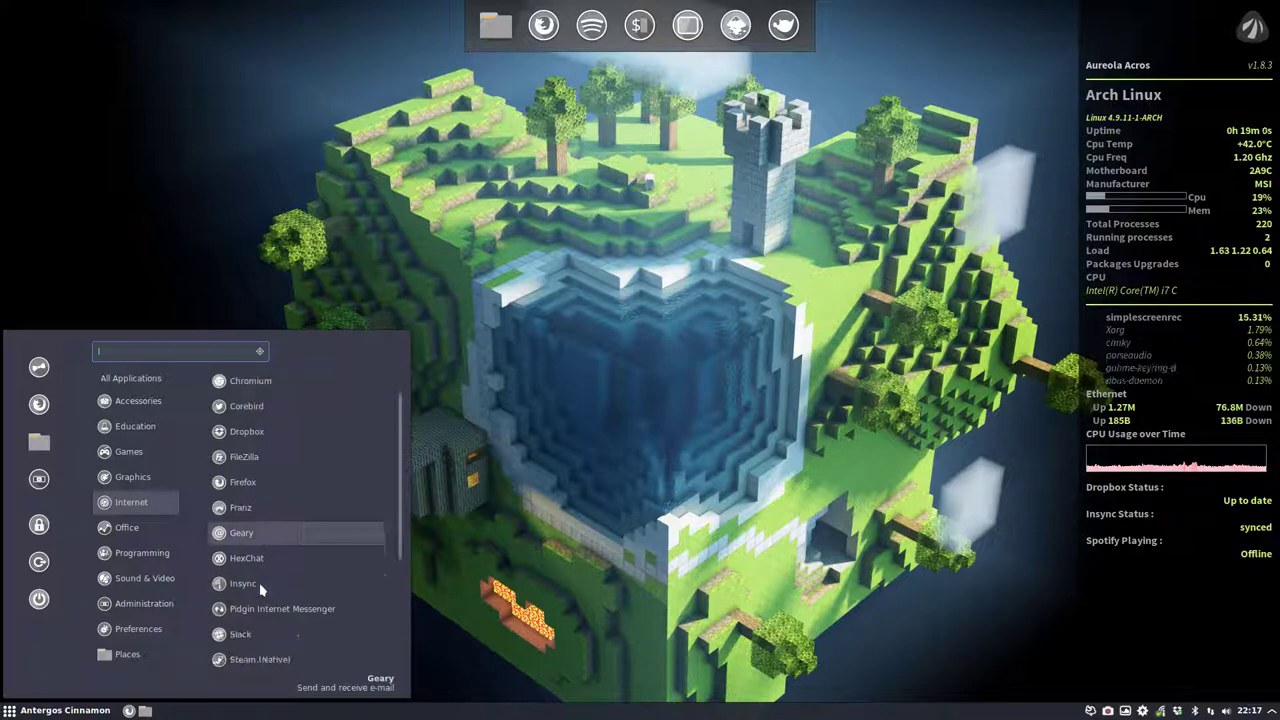
{"action": "scroll", "coordinate": [250, 550], "scroll_direction": "down", "scroll_amount": 2}
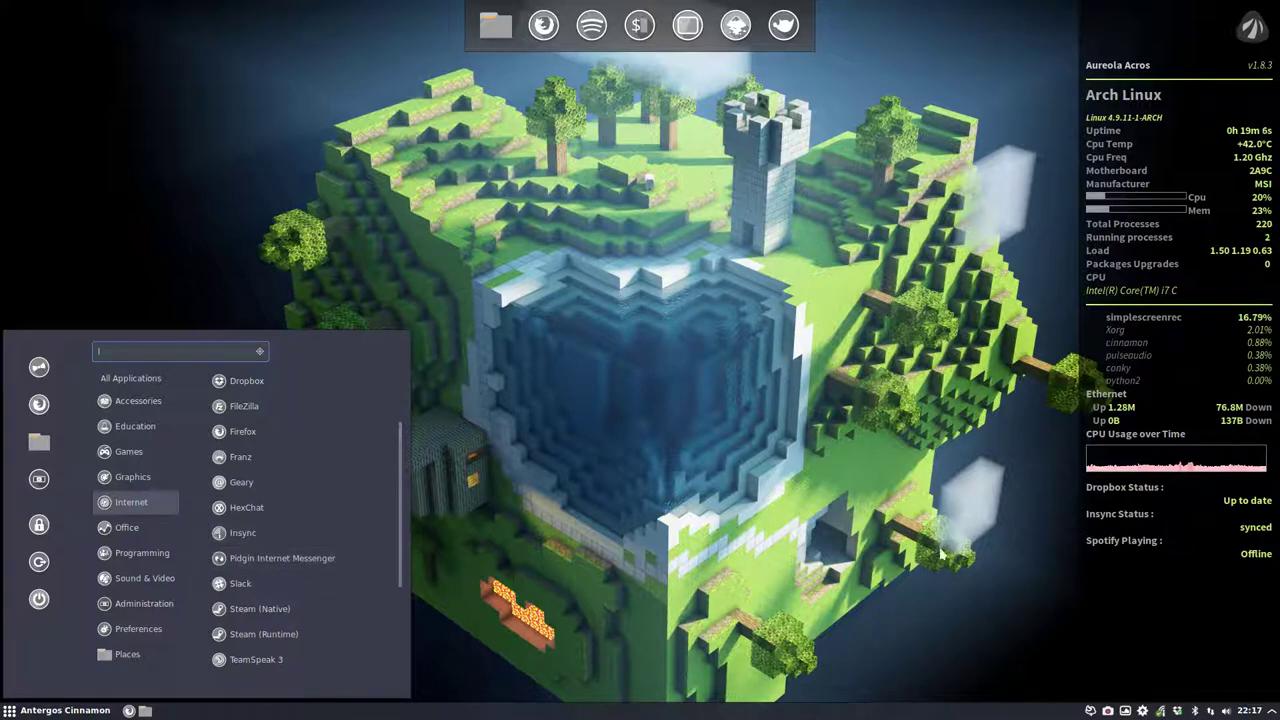
{"action": "left_click", "coordinate": [1161, 711]}
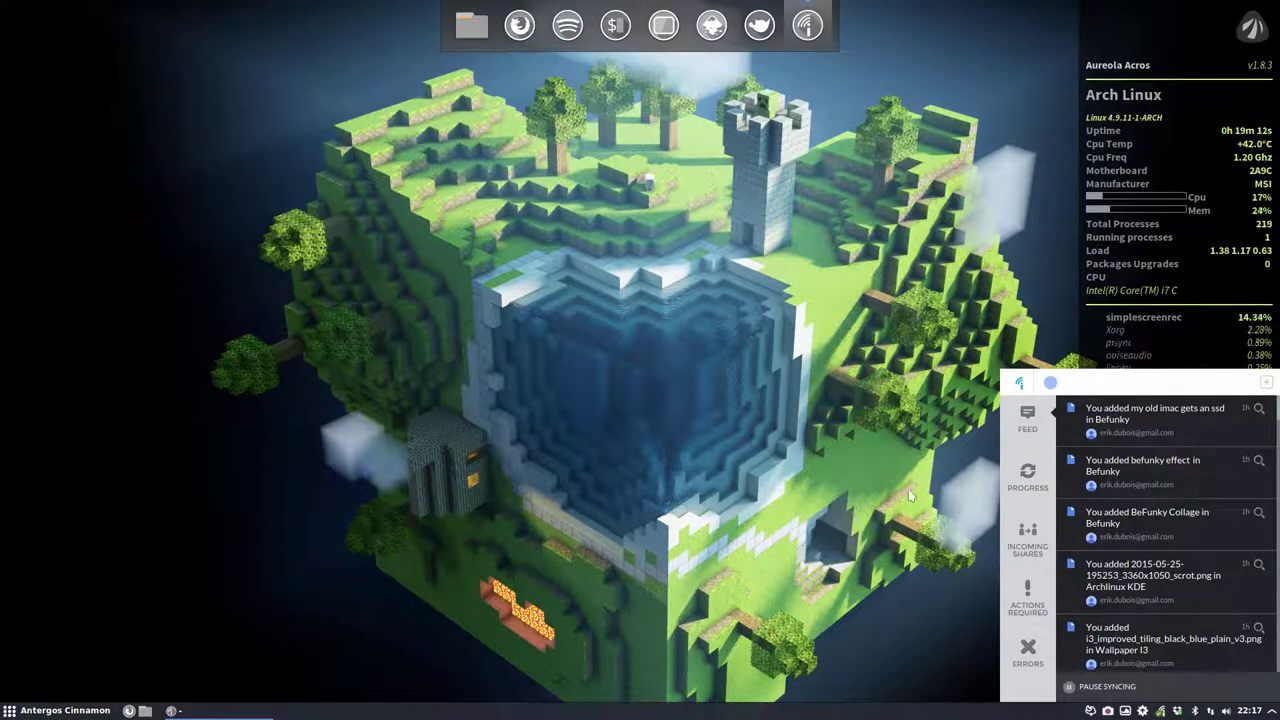
{"action": "left_click", "coordinate": [60, 710]}
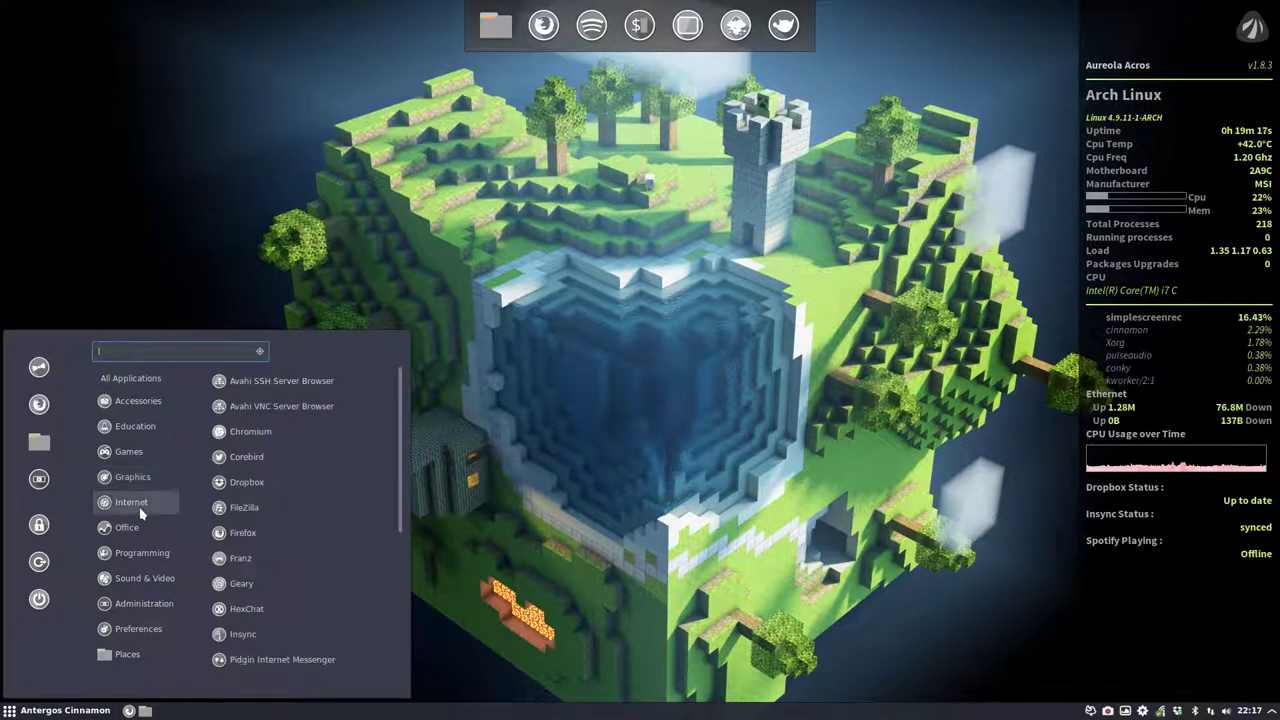
Scroll the Internet apps, then view the Office, Programming, Sound & Video and Administration lists.
{"action": "scroll", "coordinate": [360, 512], "scroll_direction": "down", "scroll_amount": 5}
{"action": "scroll", "coordinate": [266, 458], "scroll_direction": "up", "scroll_amount": 2}
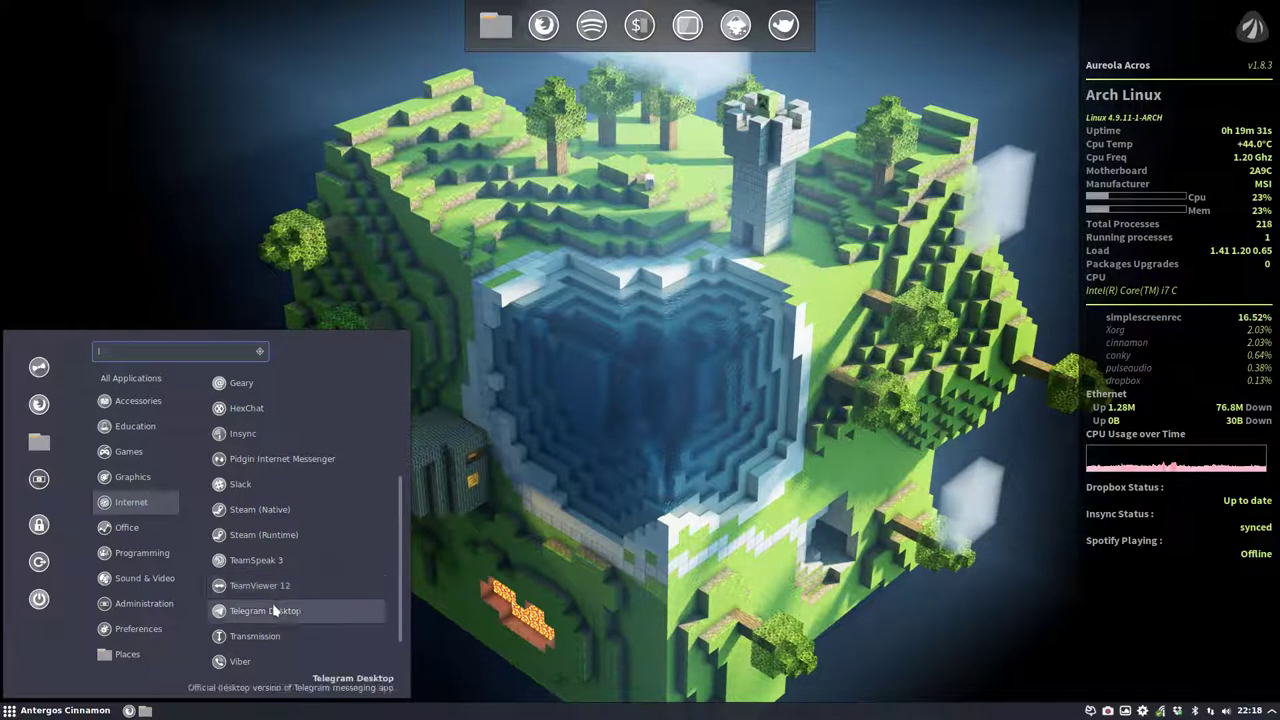
{"action": "scroll", "coordinate": [262, 602], "scroll_direction": "down", "scroll_amount": 2}
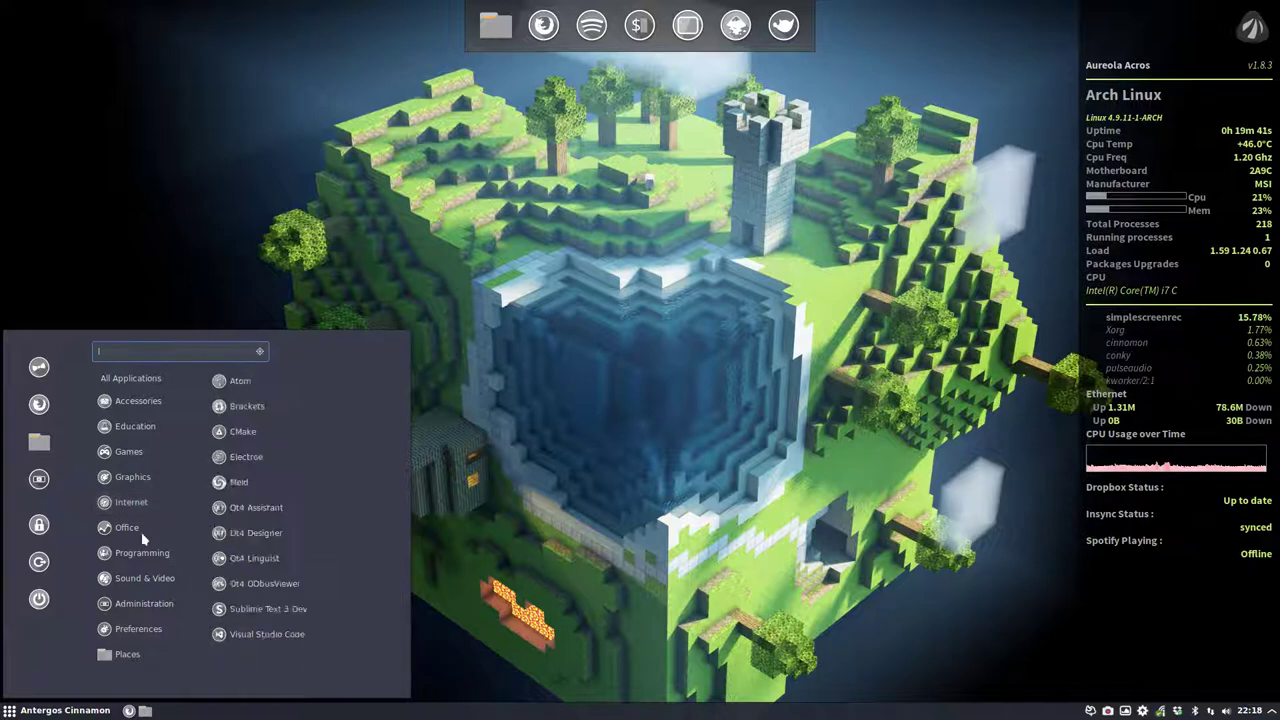
{"action": "mouse_move", "coordinate": [140, 527]}
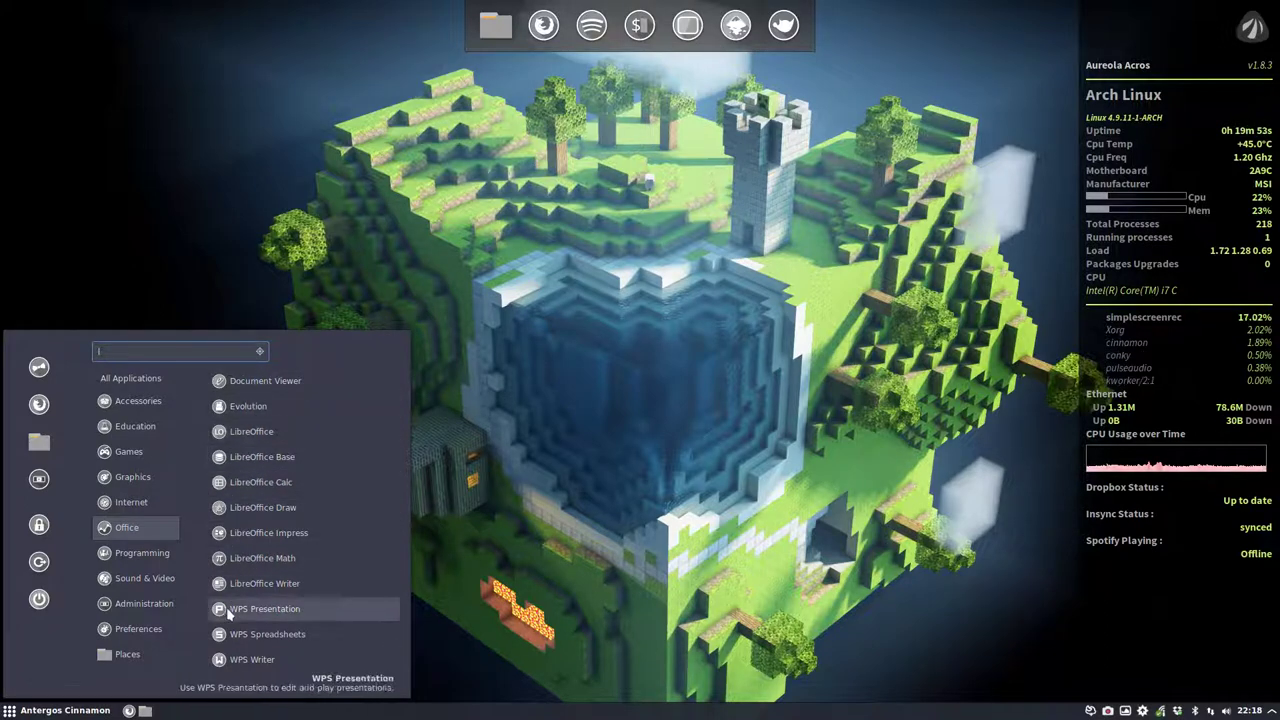
{"action": "mouse_move", "coordinate": [150, 553]}
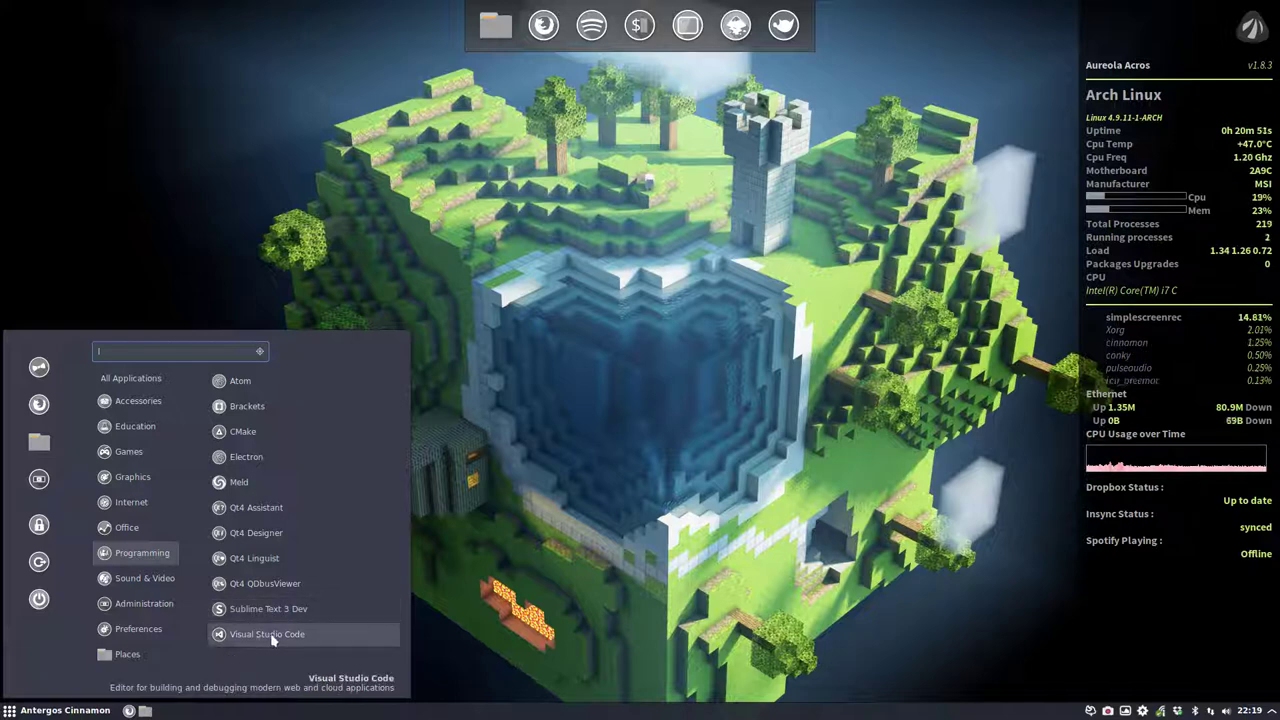
{"action": "mouse_move", "coordinate": [155, 580]}
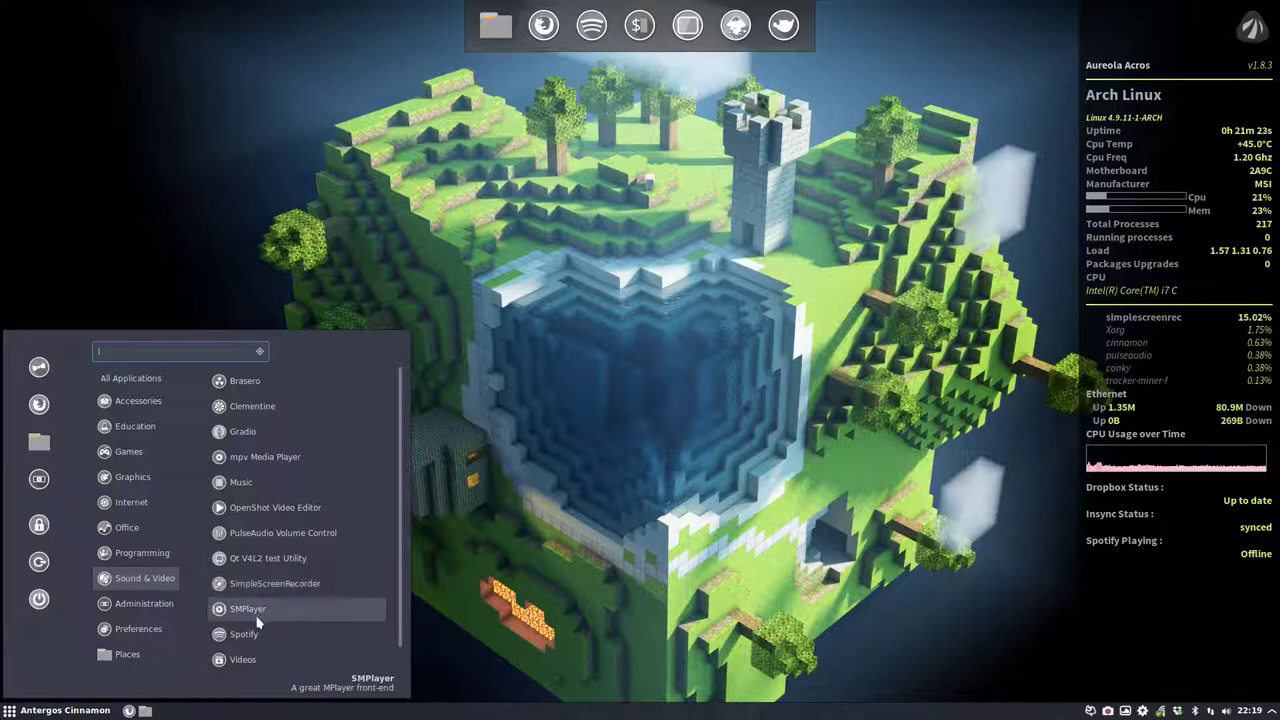
{"action": "scroll", "coordinate": [254, 645], "scroll_direction": "down", "scroll_amount": 1}
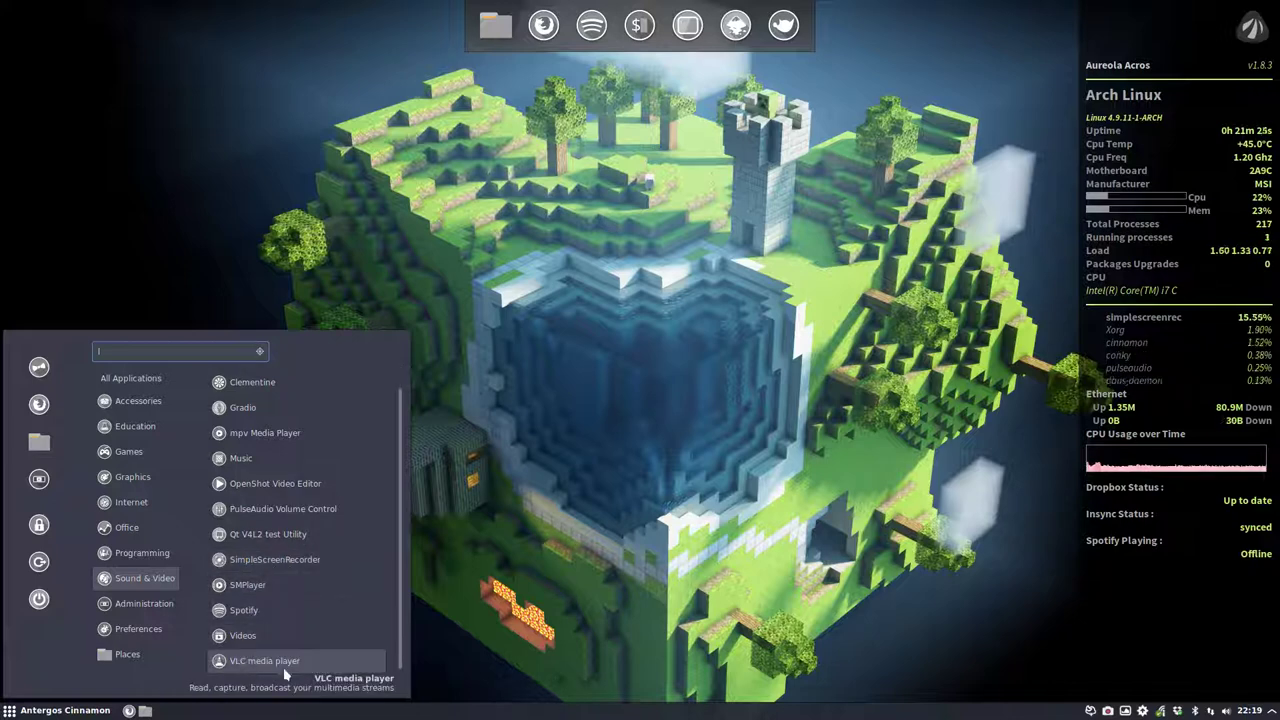
{"action": "mouse_move", "coordinate": [147, 610]}
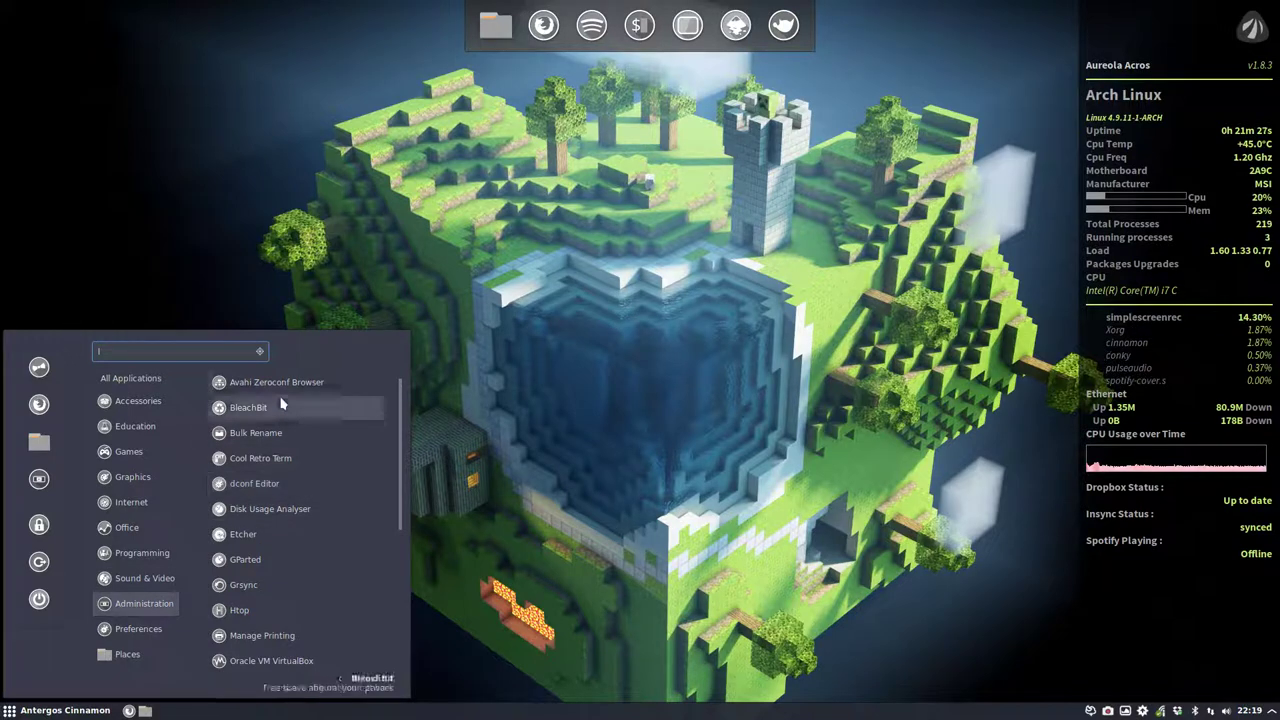
Launch Cool Retro Term and run neofetch to print the Arch Linux system summary.
{"action": "left_click", "coordinate": [270, 457]}
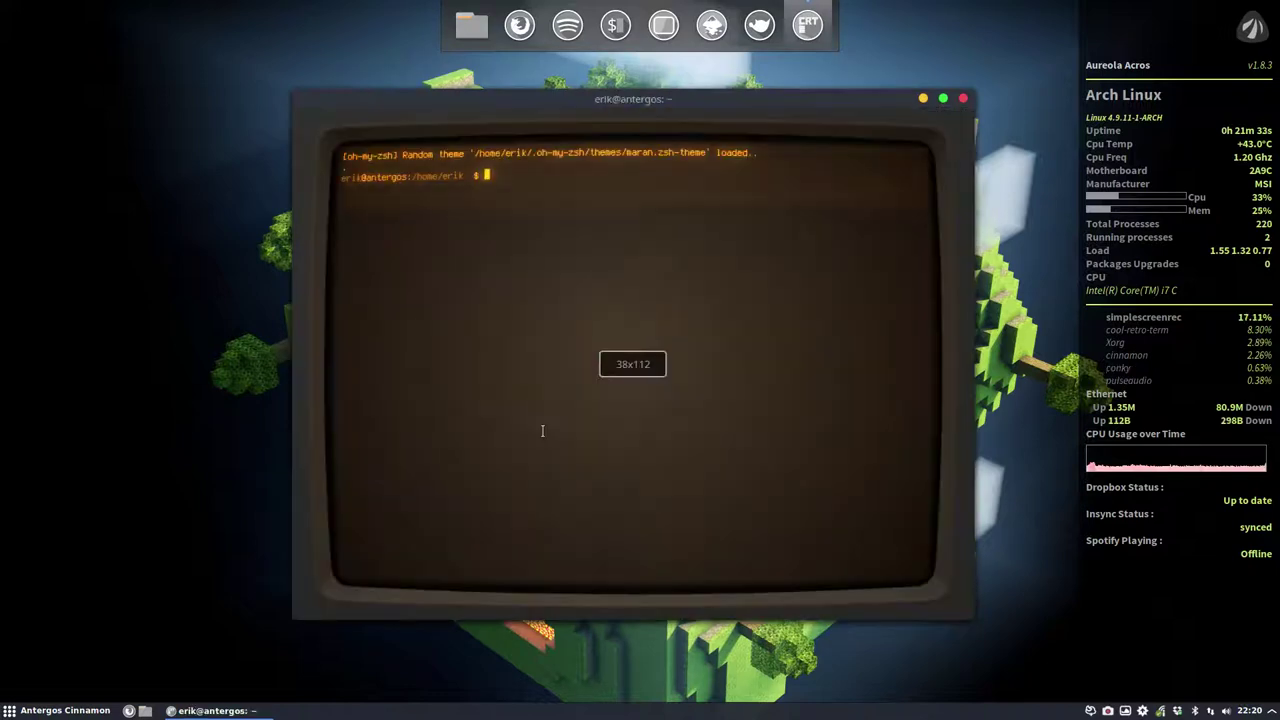
{"action": "type", "text": "neo"}
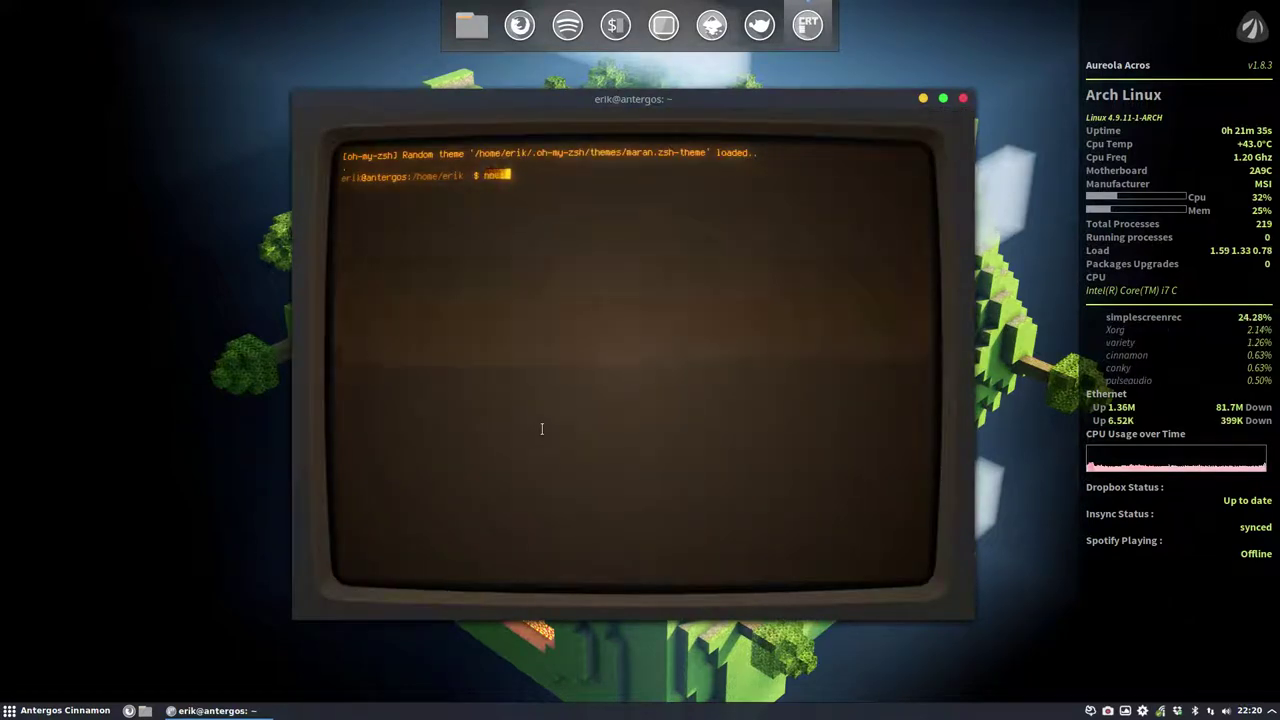
{"action": "type", "text": "fetch"}
{"action": "key", "text": "Return"}
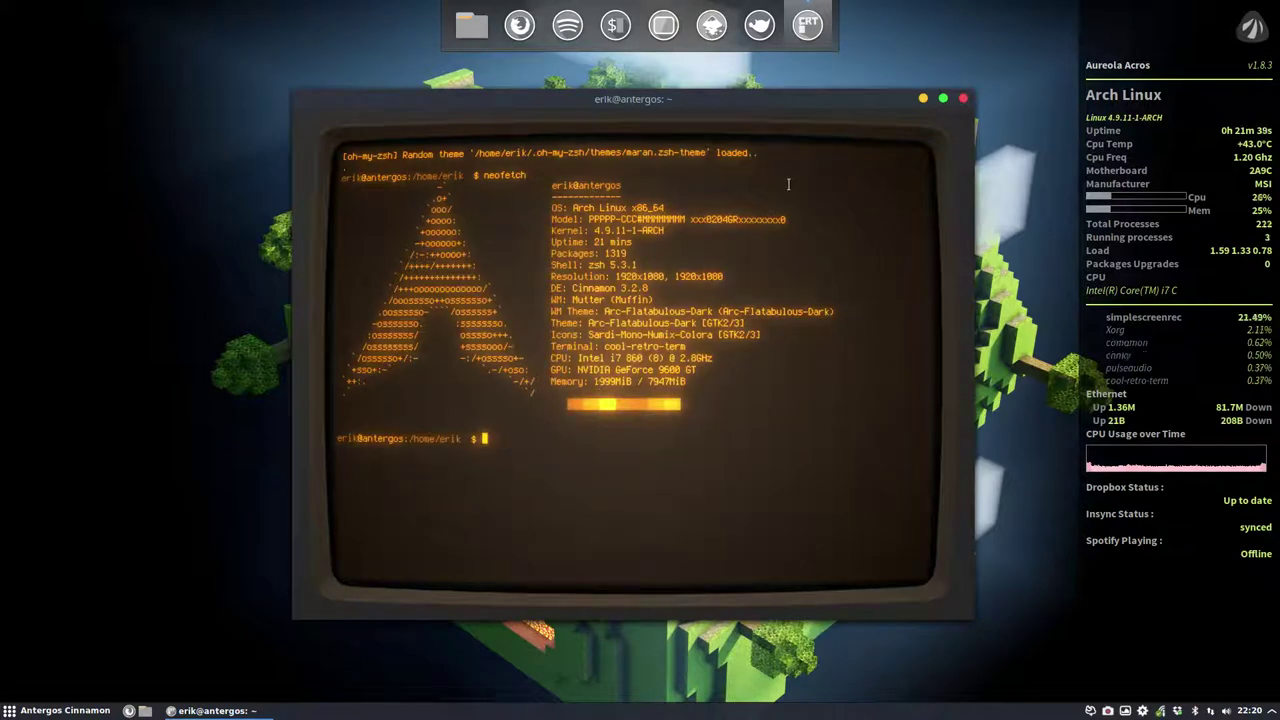
Close the terminal, launch Etcher from the Administration menu, and briefly check the weather applet.
{"action": "left_click", "coordinate": [963, 99]}
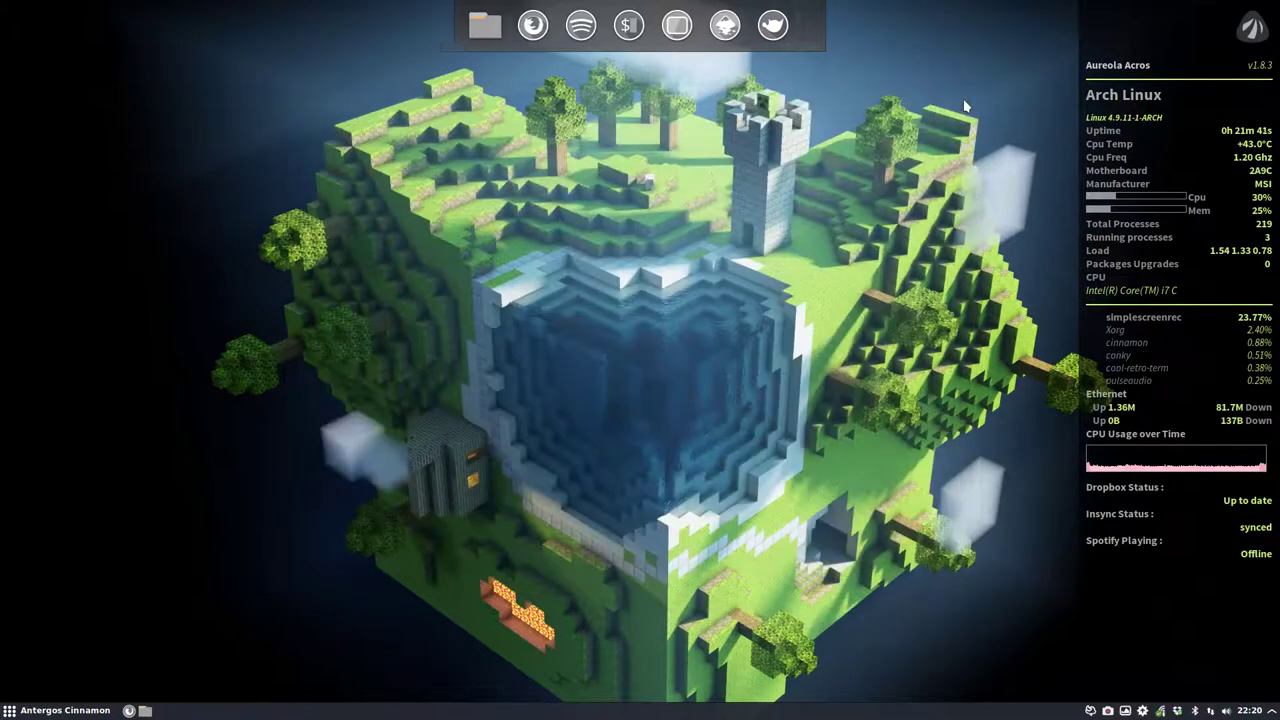
{"action": "left_click", "coordinate": [77, 710]}
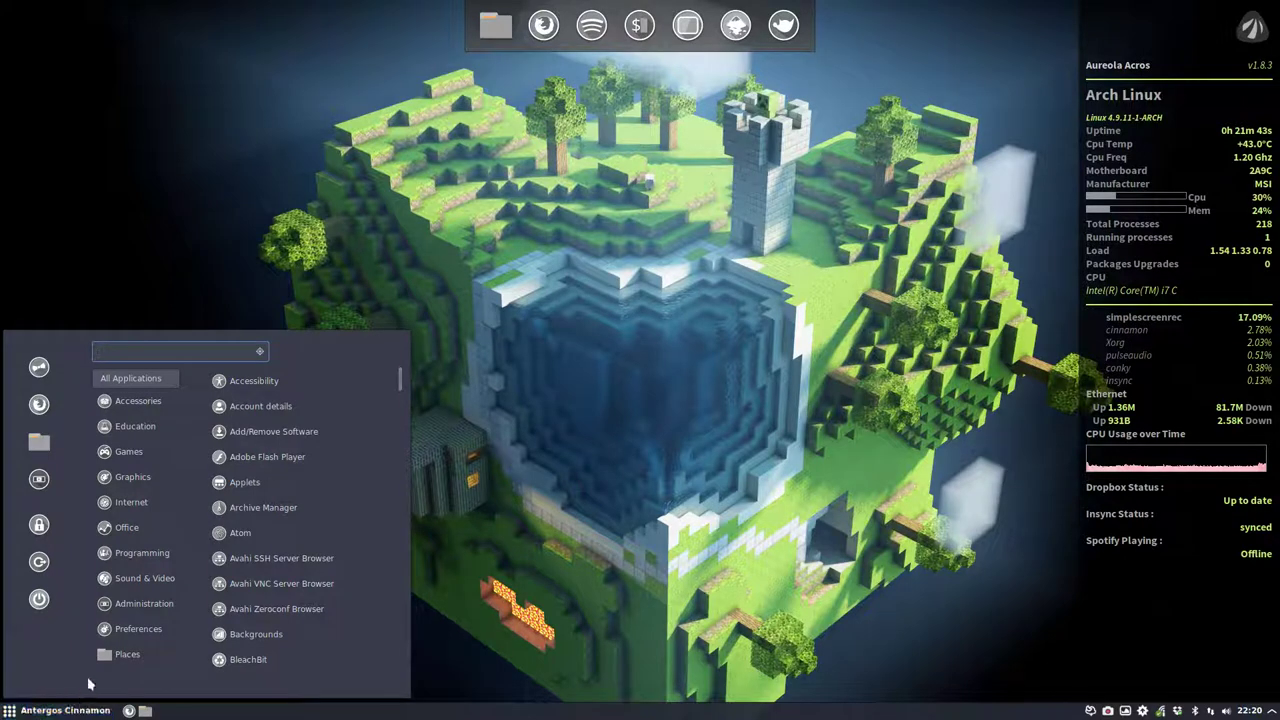
{"action": "mouse_move", "coordinate": [139, 612]}
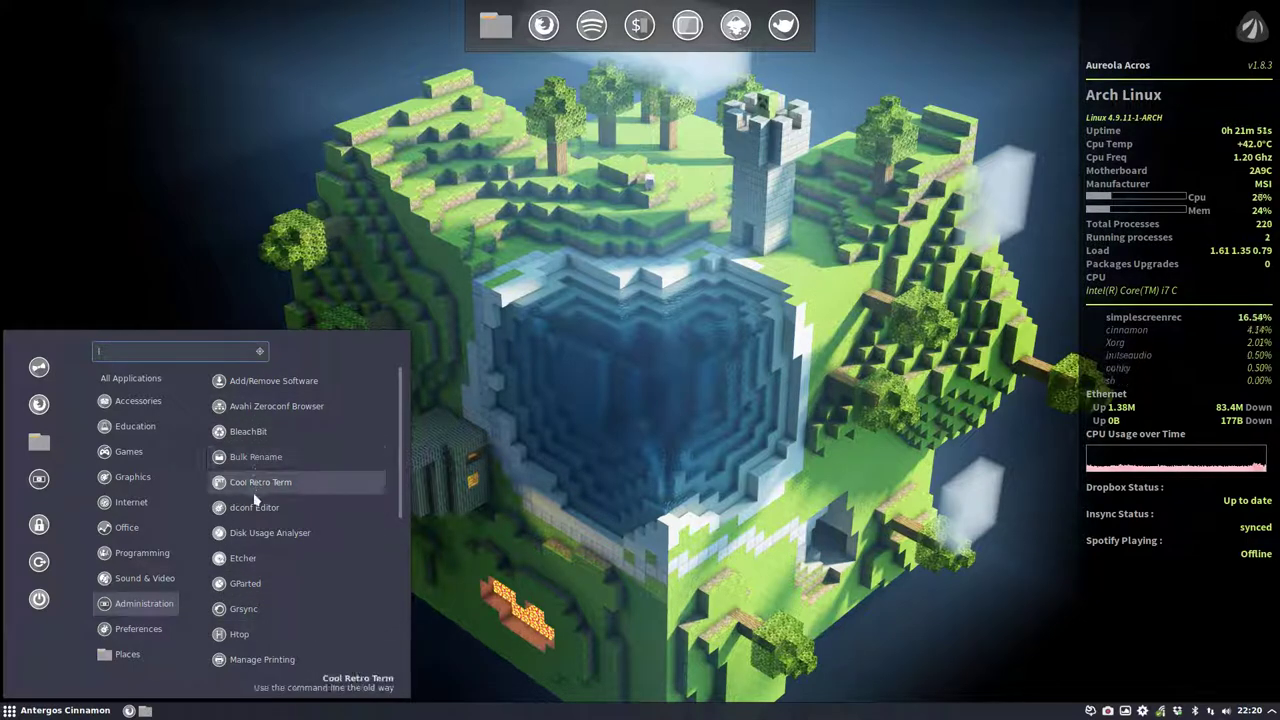
{"action": "left_click", "coordinate": [262, 559]}
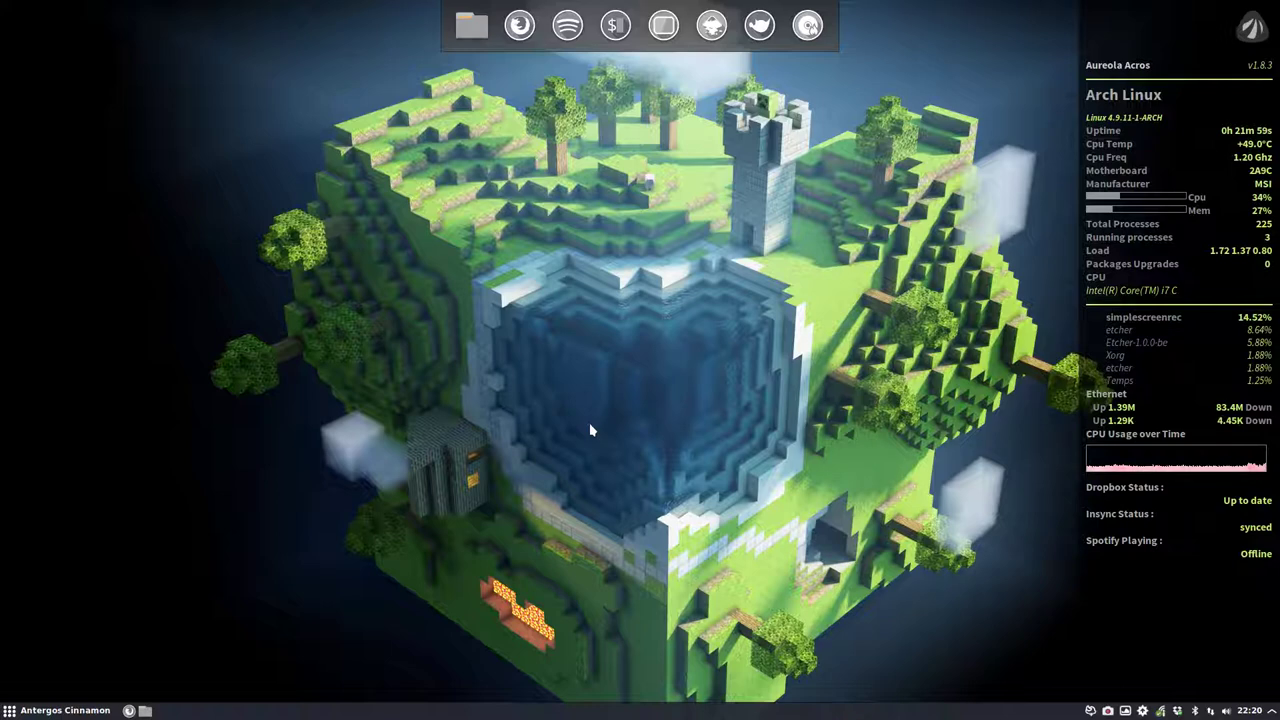
{"action": "left_click", "coordinate": [1091, 711]}
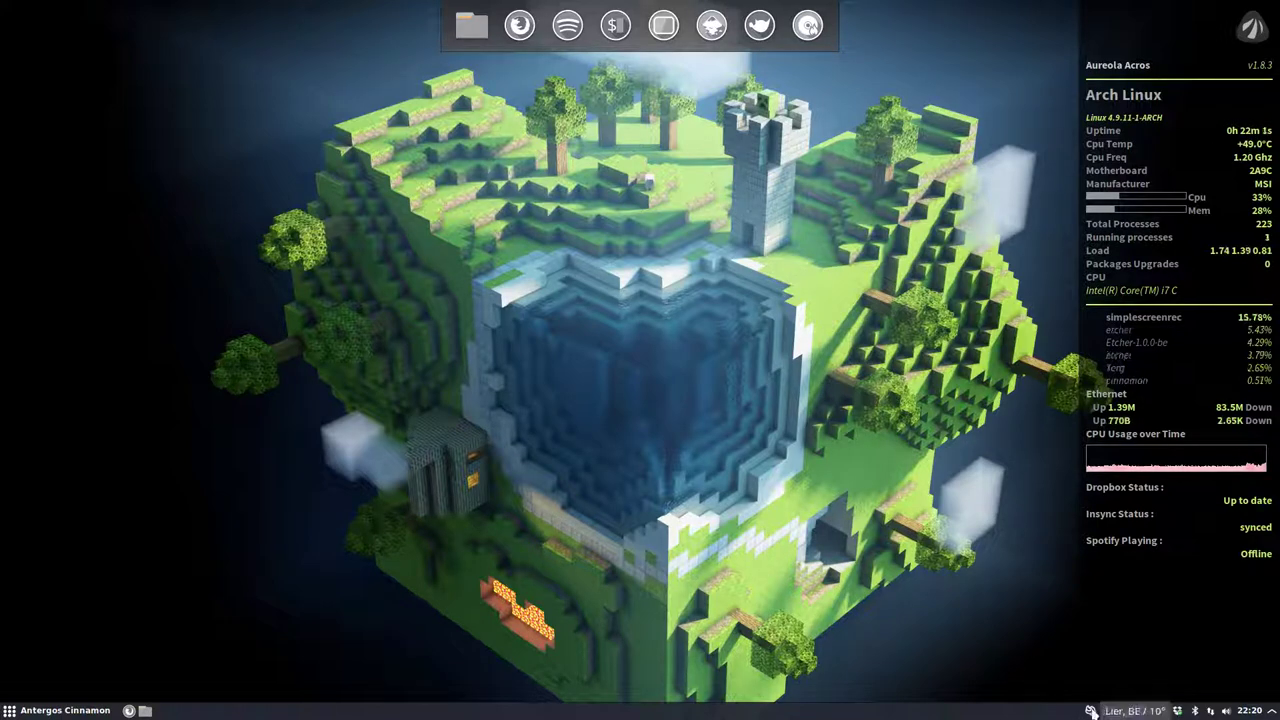
{"action": "left_click", "coordinate": [1091, 711]}
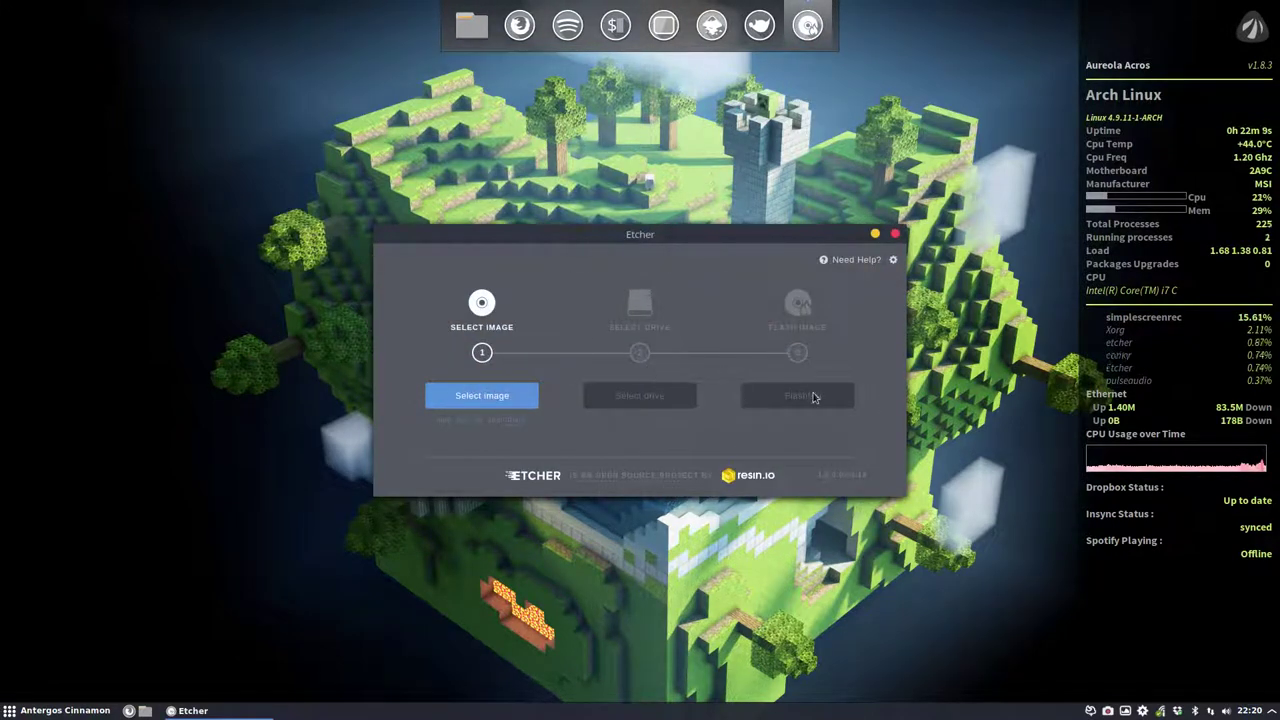
{"action": "left_click", "coordinate": [896, 236]}
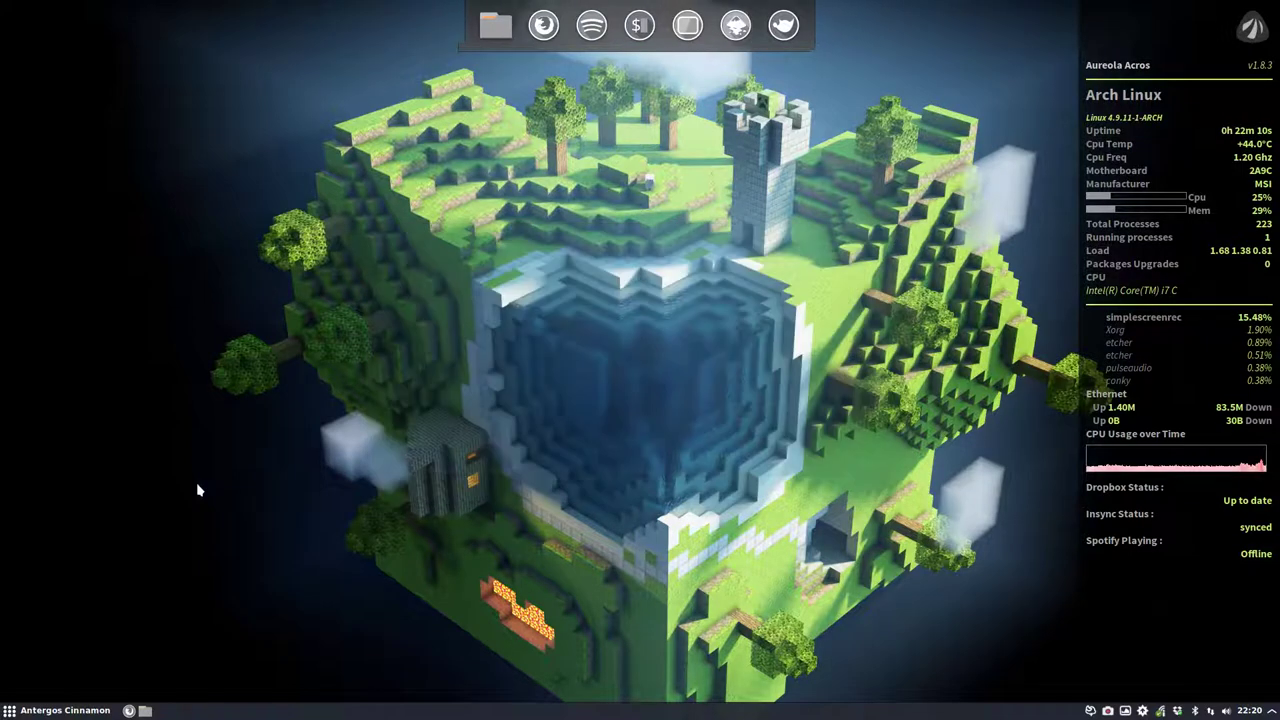
{"action": "left_click", "coordinate": [60, 710]}
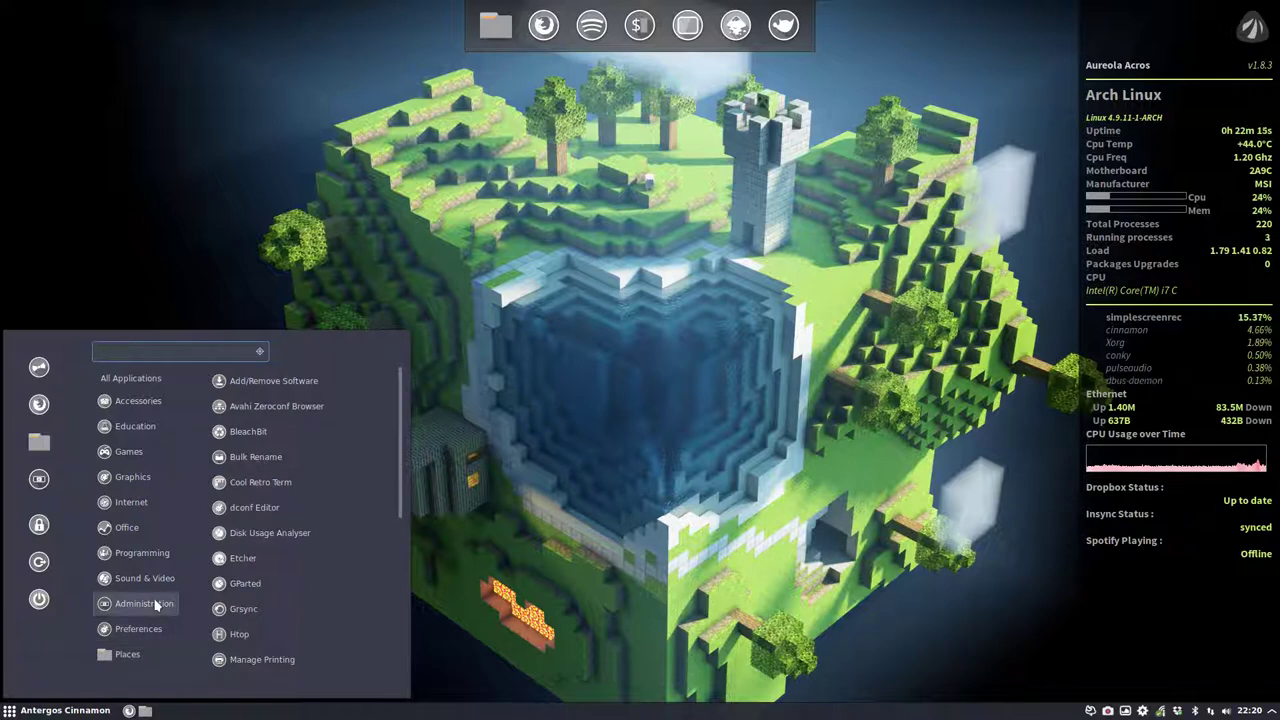
{"action": "scroll", "coordinate": [258, 628], "scroll_direction": "down", "scroll_amount": 2}
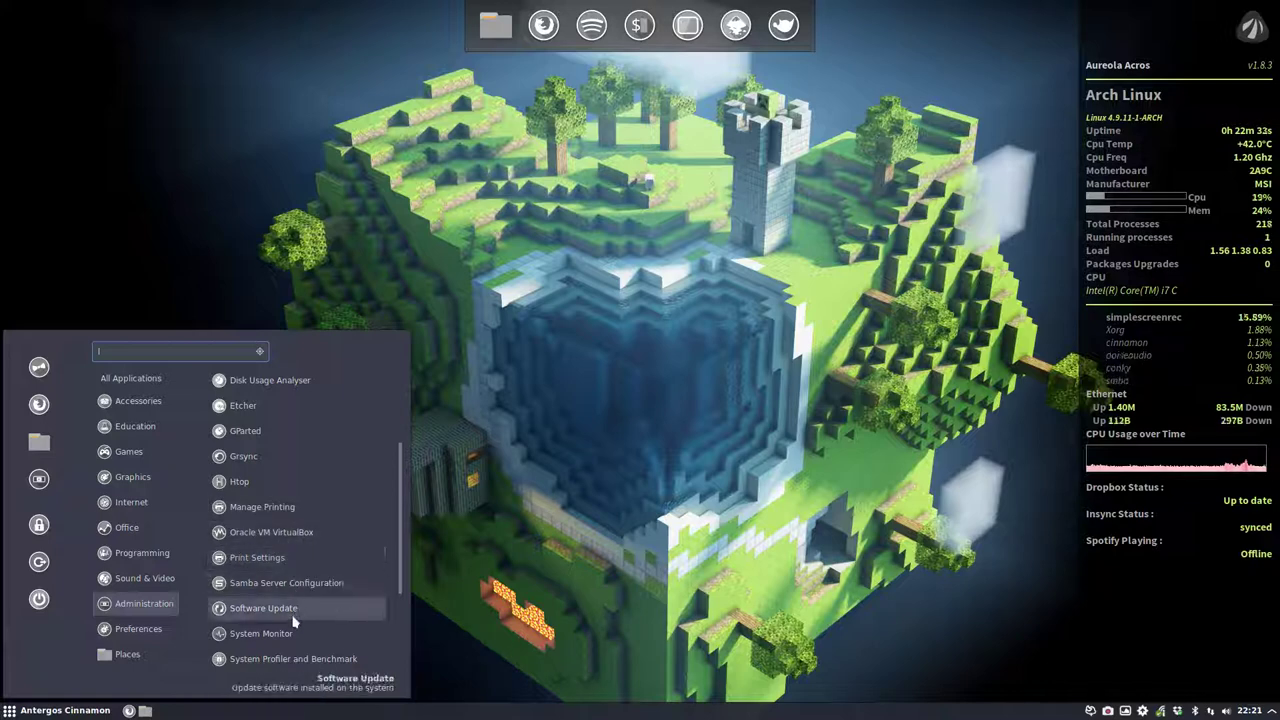
{"action": "scroll", "coordinate": [289, 656], "scroll_direction": "down", "scroll_amount": 3}
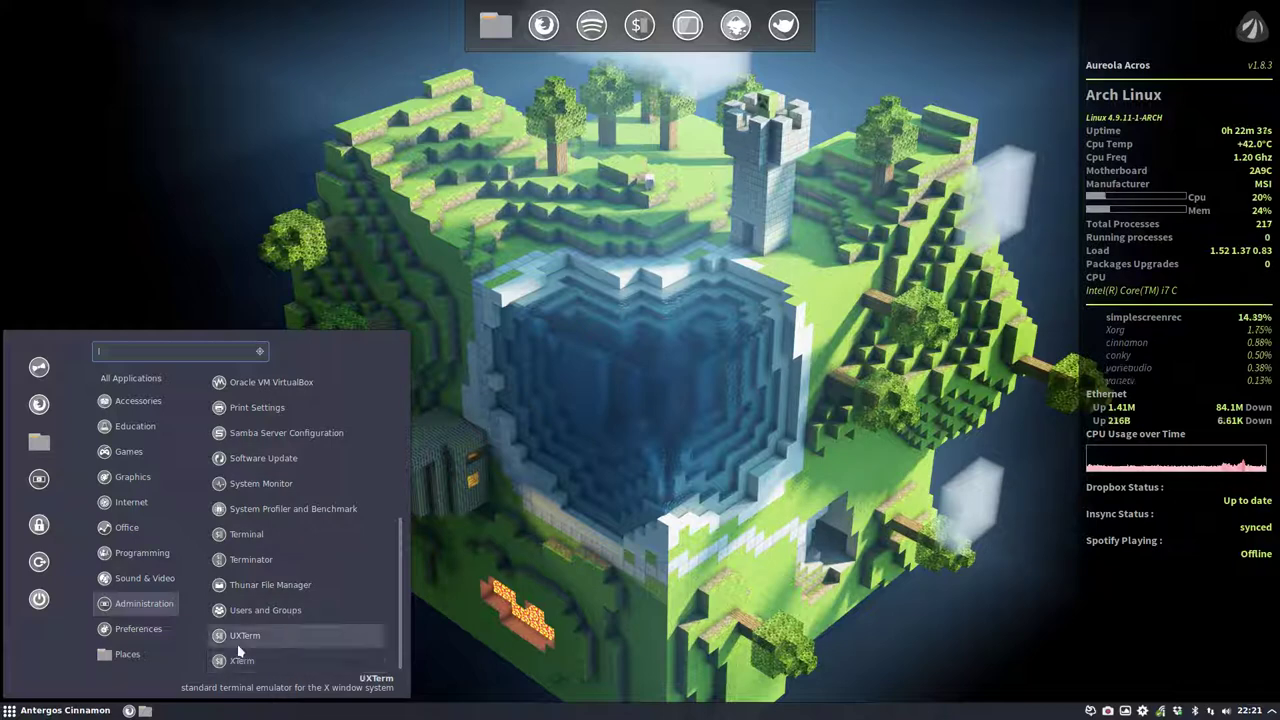
{"action": "scroll", "coordinate": [240, 638], "scroll_direction": "down", "scroll_amount": 5}
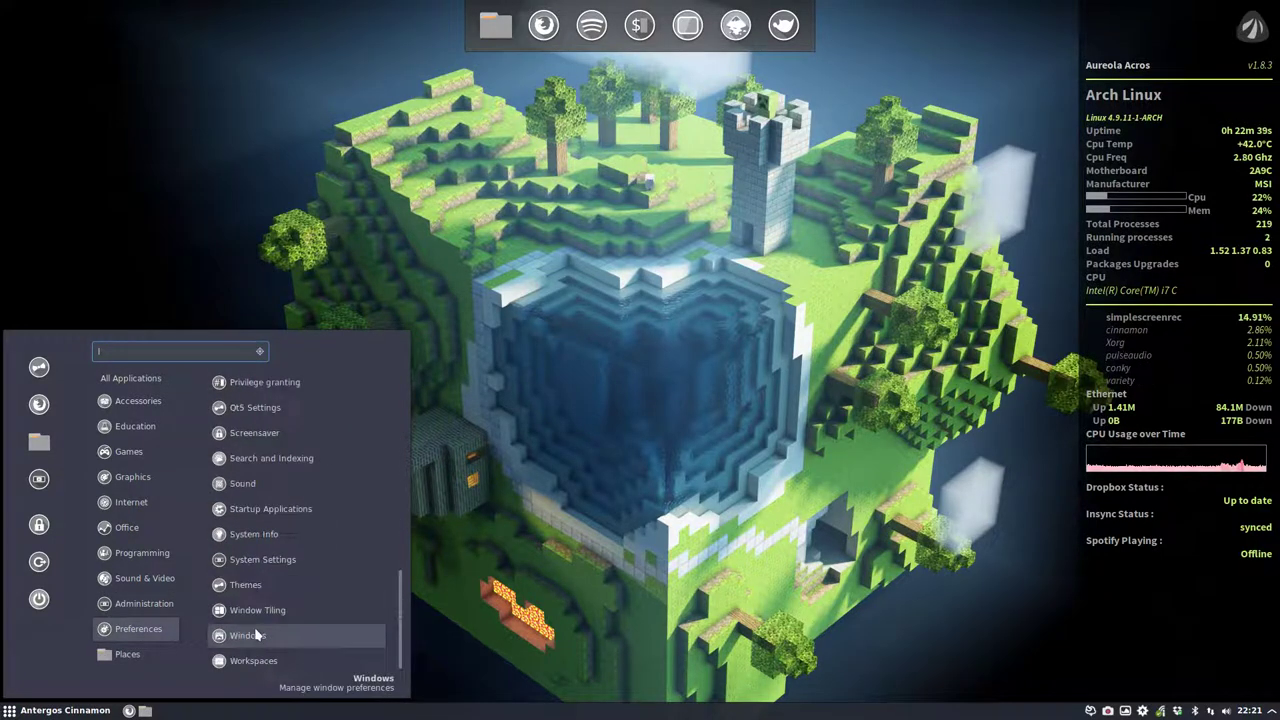
{"action": "scroll", "coordinate": [256, 634], "scroll_direction": "up", "scroll_amount": 8}
{"action": "mouse_move", "coordinate": [131, 502]}
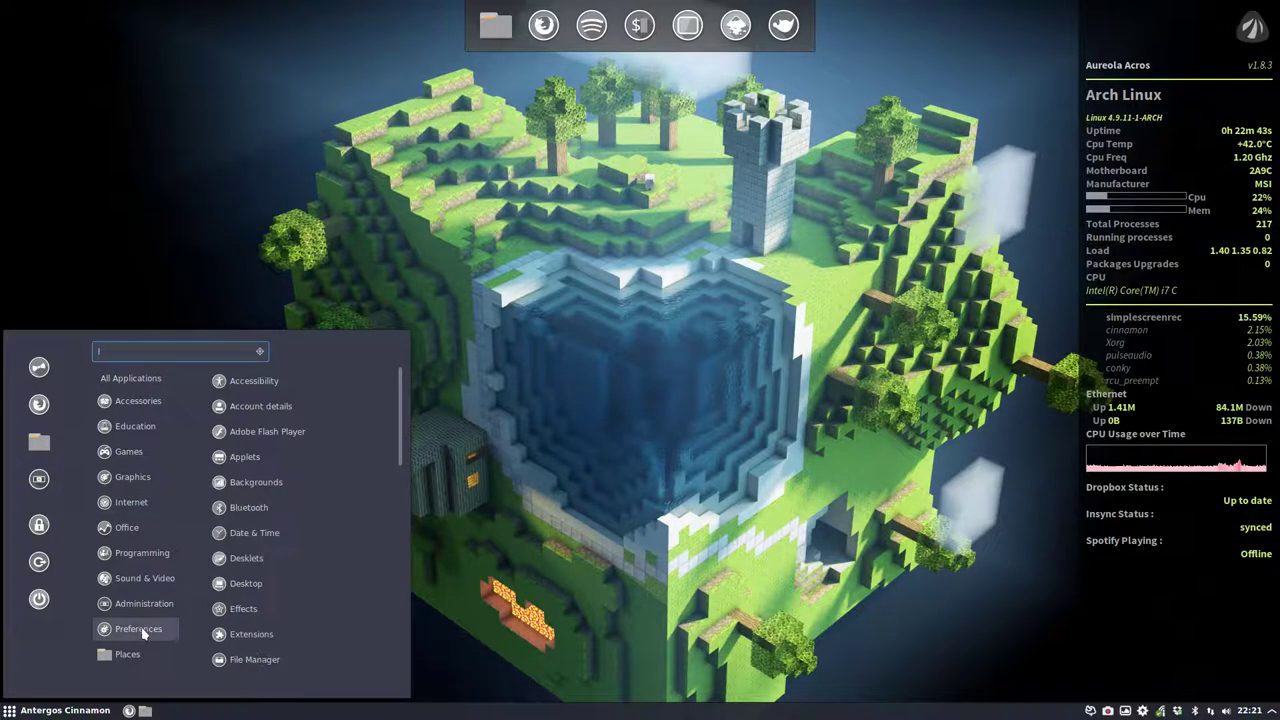
{"action": "mouse_move", "coordinate": [135, 553]}
{"action": "left_click", "coordinate": [42, 486]}
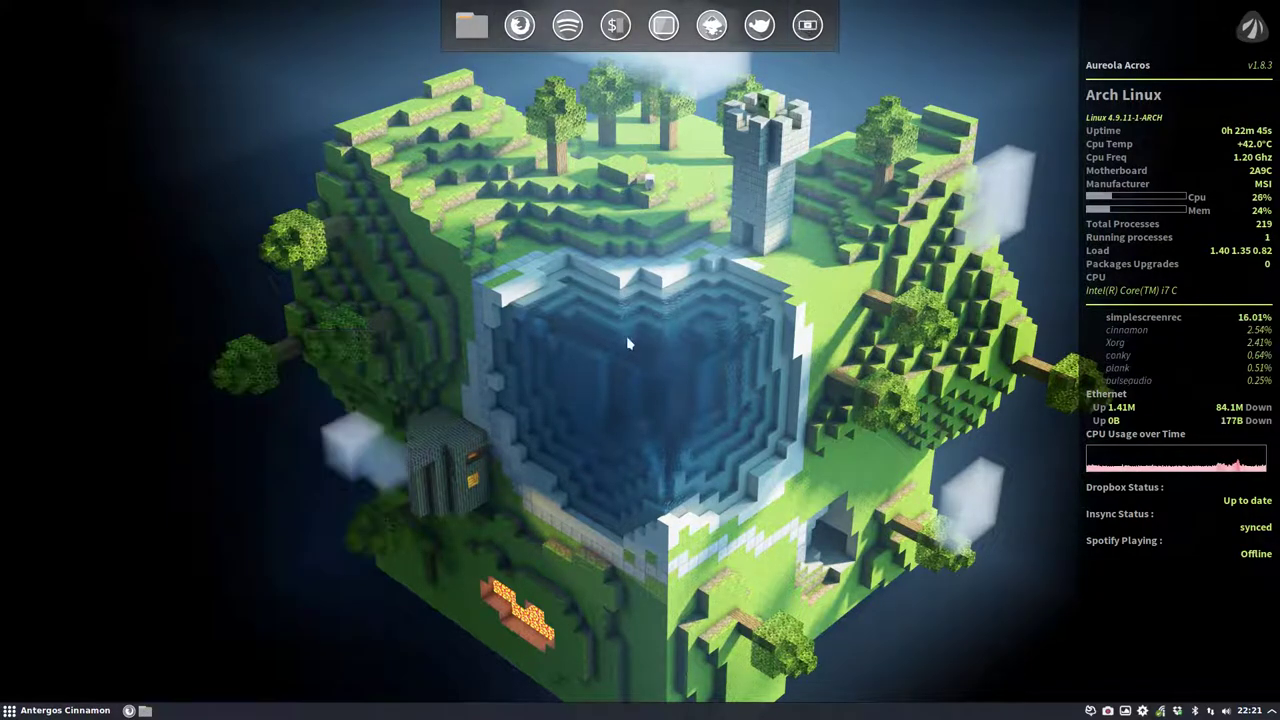
{"action": "left_click", "coordinate": [895, 161]}
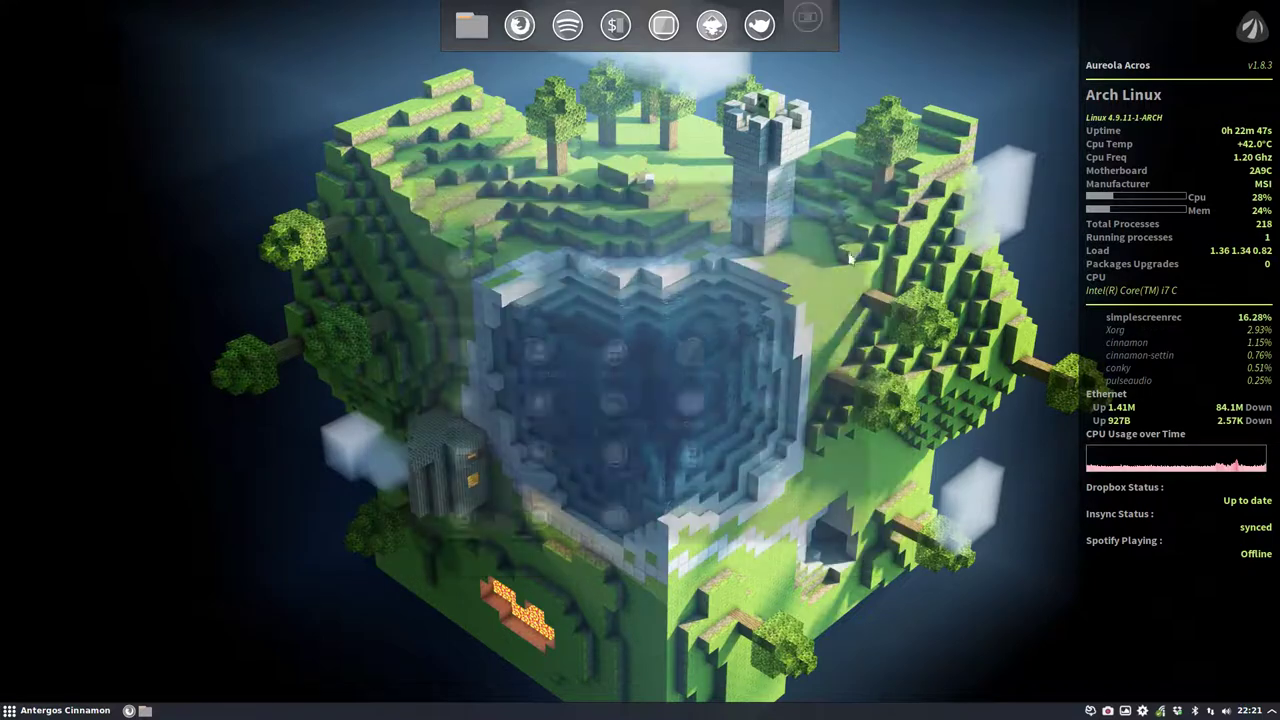
{"action": "left_click", "coordinate": [87, 712]}
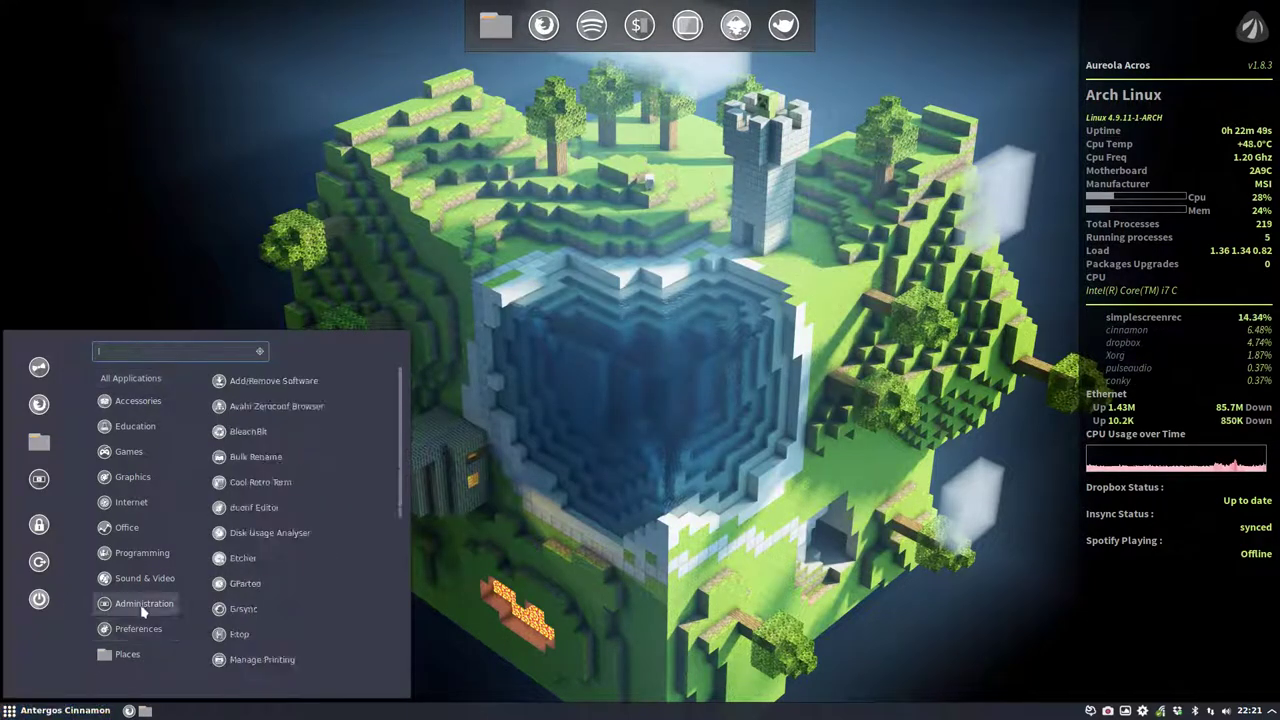
{"action": "mouse_move", "coordinate": [140, 628]}
{"action": "scroll", "coordinate": [280, 480], "scroll_direction": "down", "scroll_amount": 10}
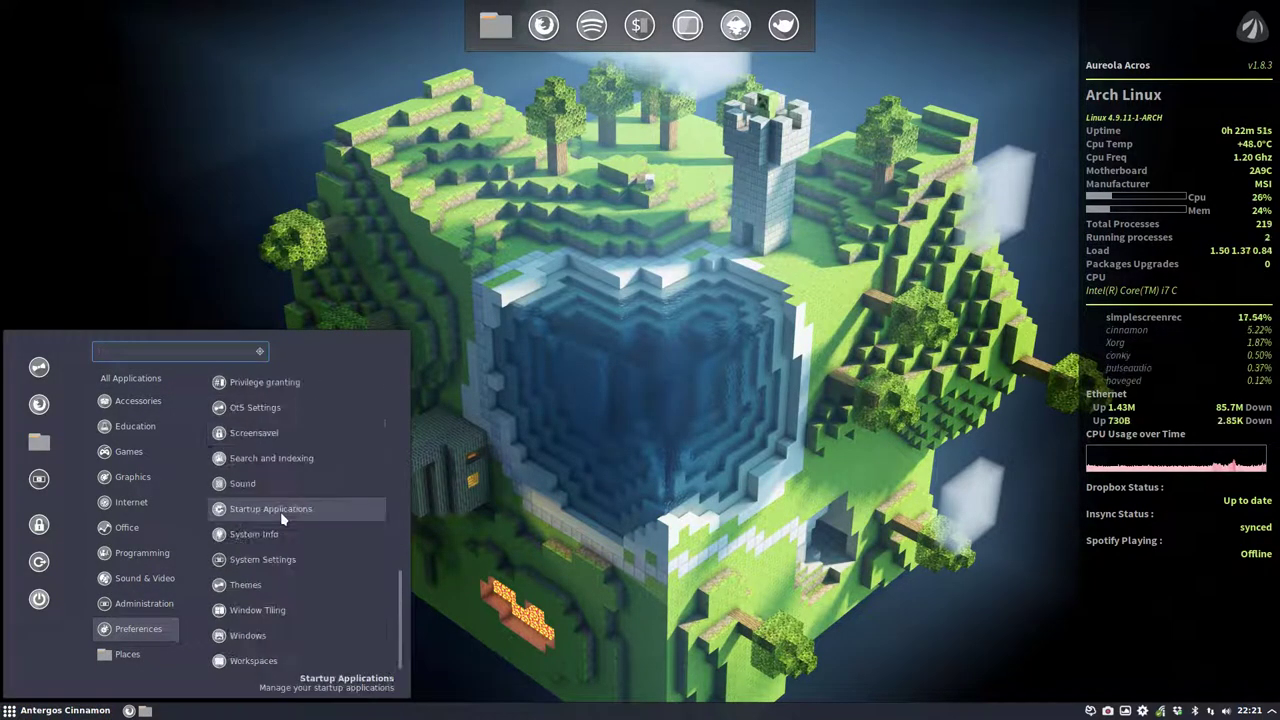
{"action": "left_click", "coordinate": [268, 590]}
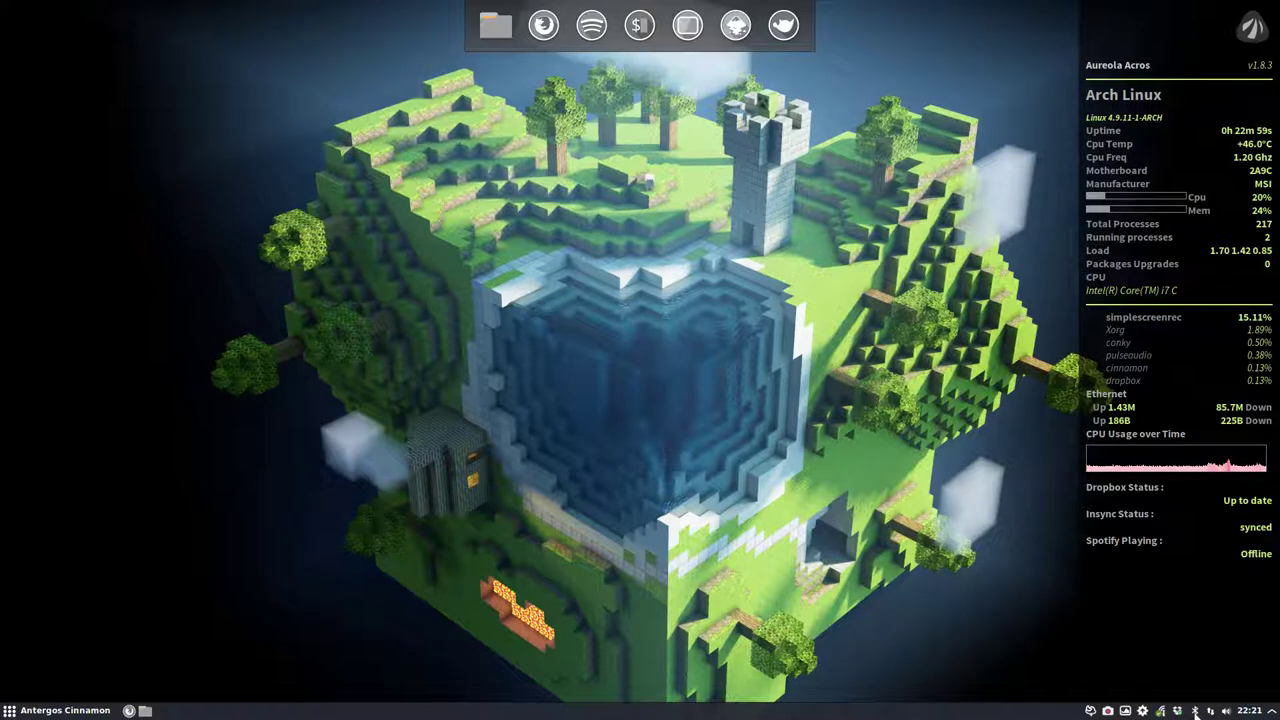
{"action": "right_click", "coordinate": [1271, 711]}
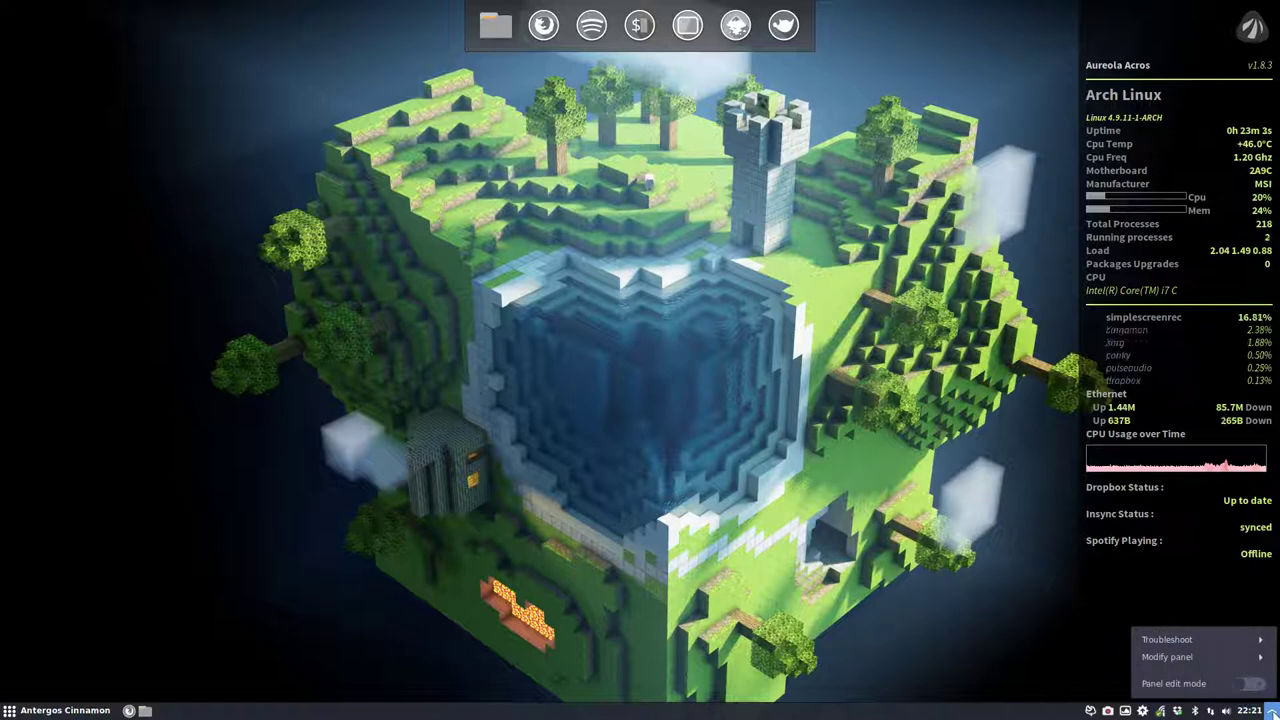
{"action": "left_click", "coordinate": [667, 597]}
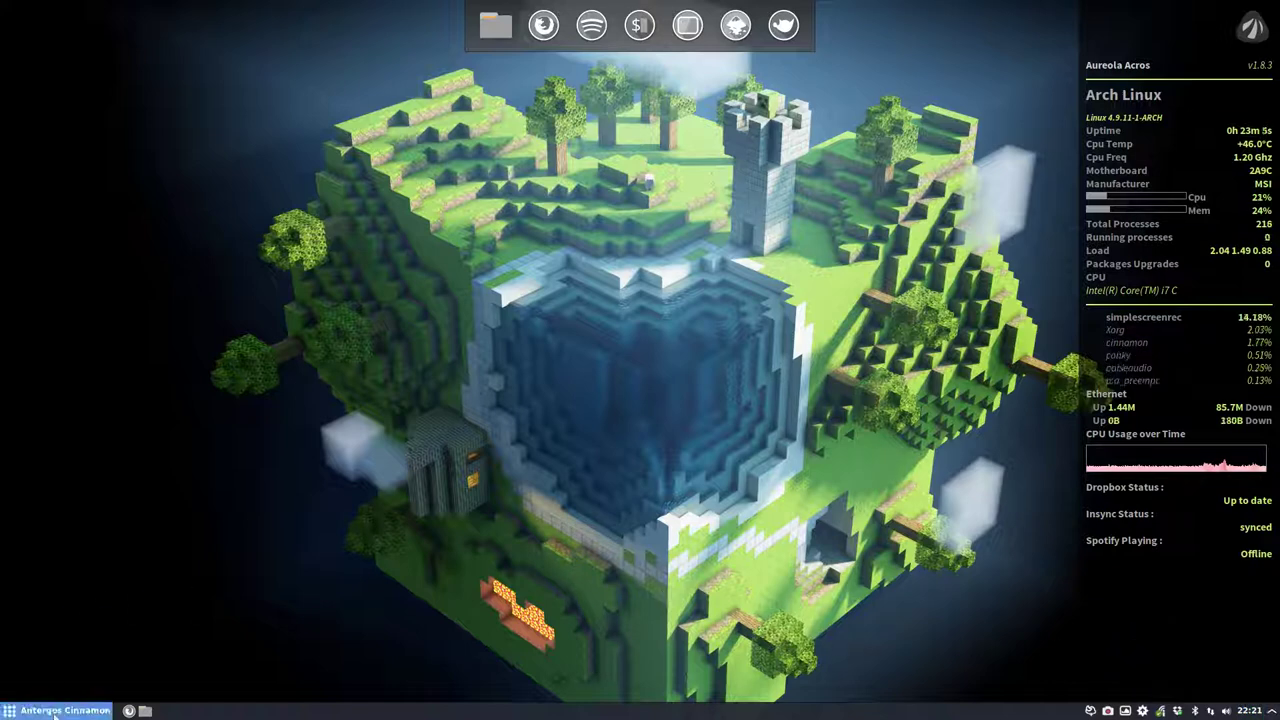
{"action": "key", "text": "super"}
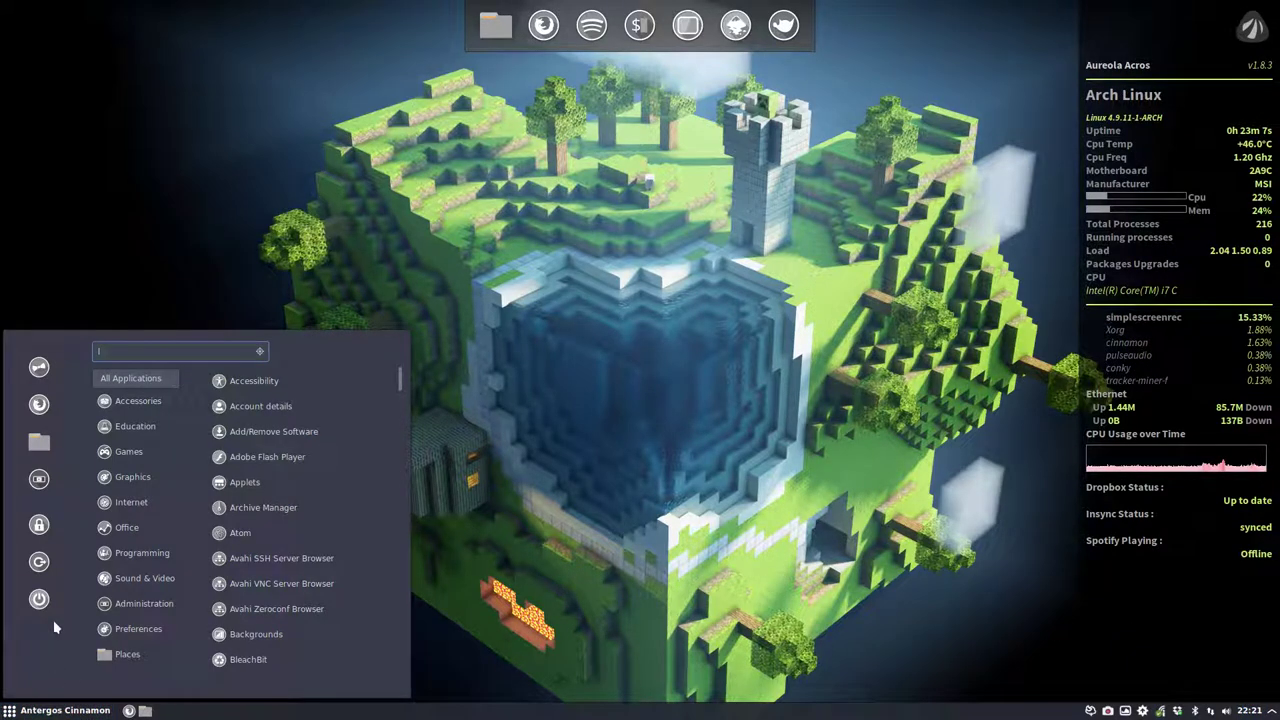
{"action": "left_click", "coordinate": [517, 311]}
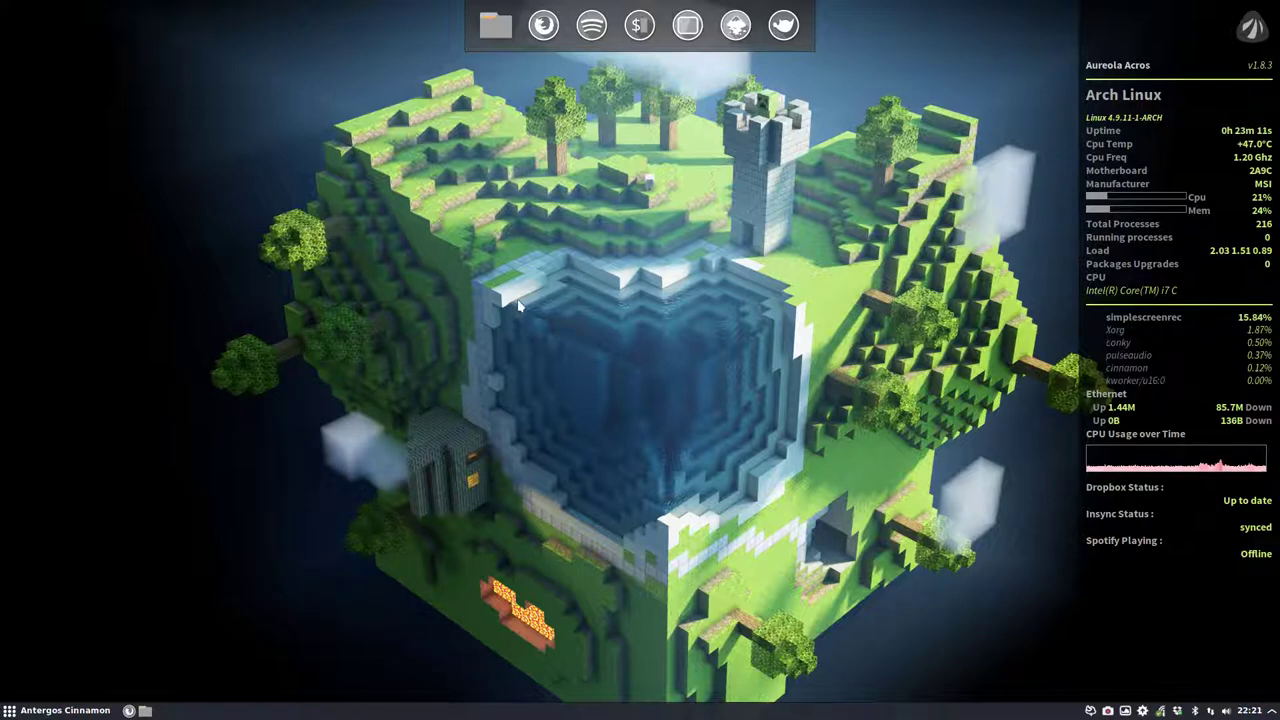
Open DATA > AntergosCinnamon in Nemo, select its four items, glance at Pictures and return.
{"action": "left_click", "coordinate": [496, 26]}
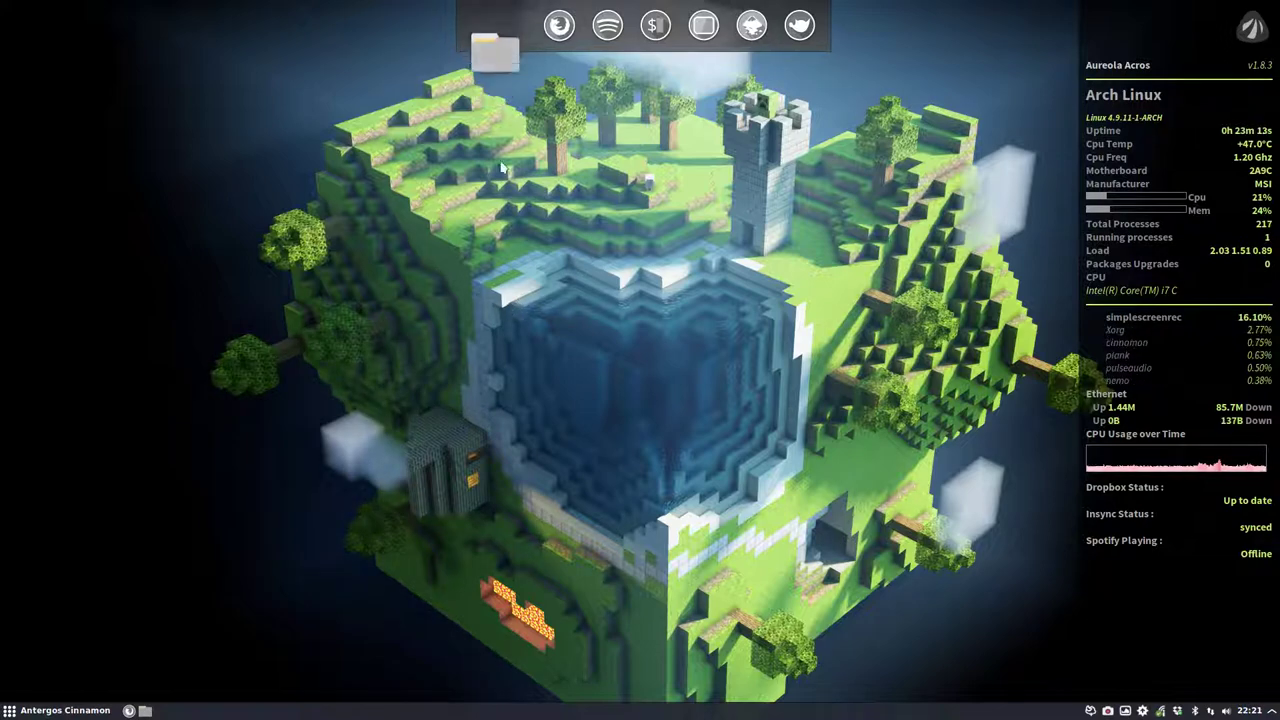
{"action": "double_click", "coordinate": [487, 95]}
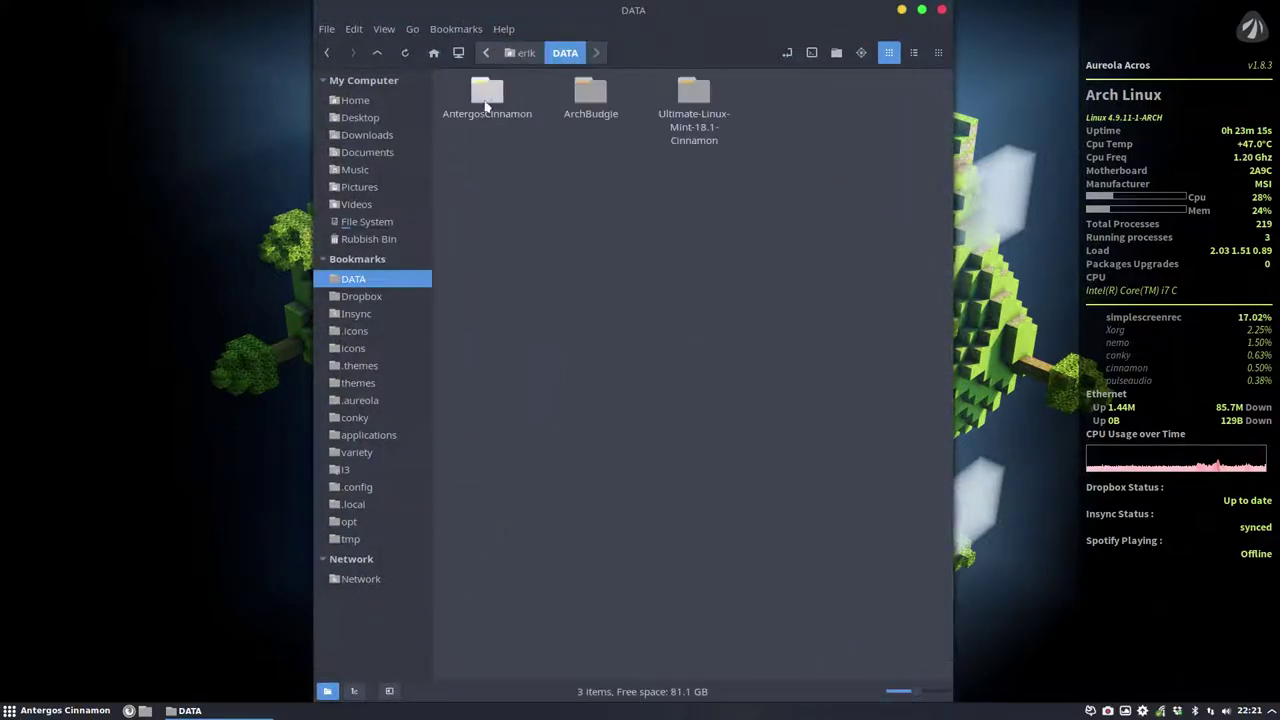
{"action": "double_click", "coordinate": [485, 97]}
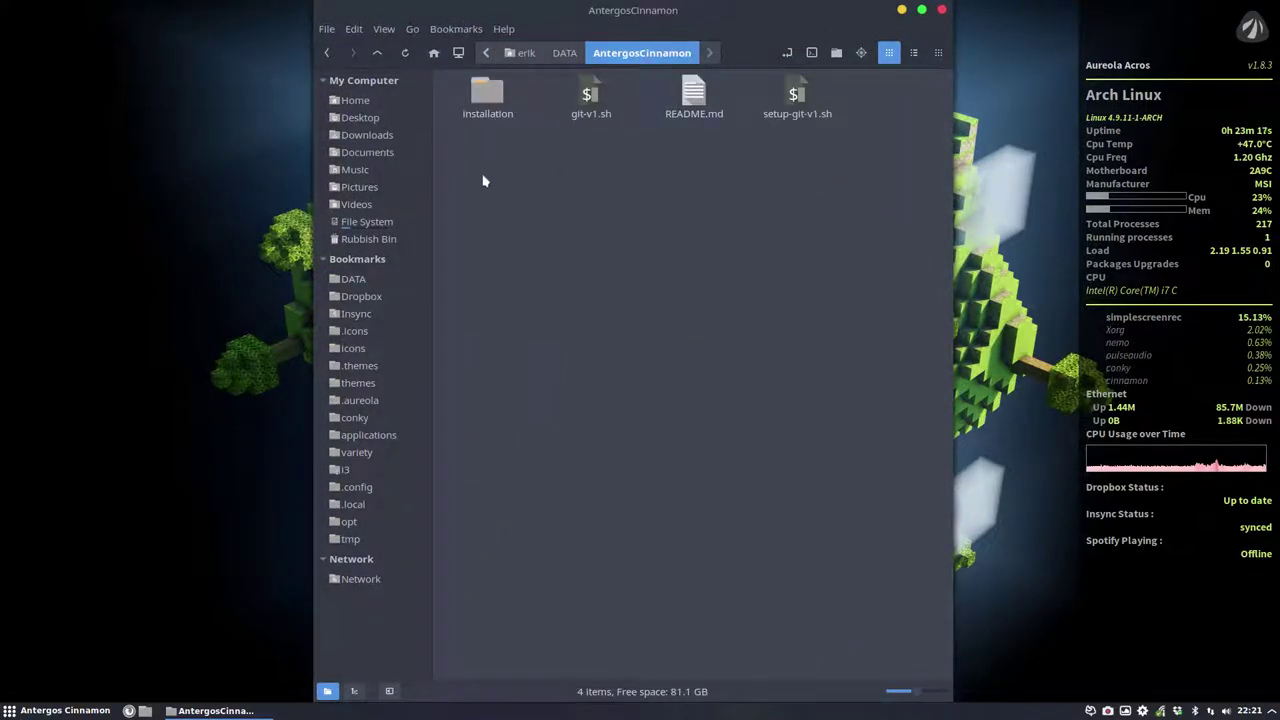
{"action": "left_click_drag", "start_coordinate": [462, 172], "coordinate": [930, 100]}
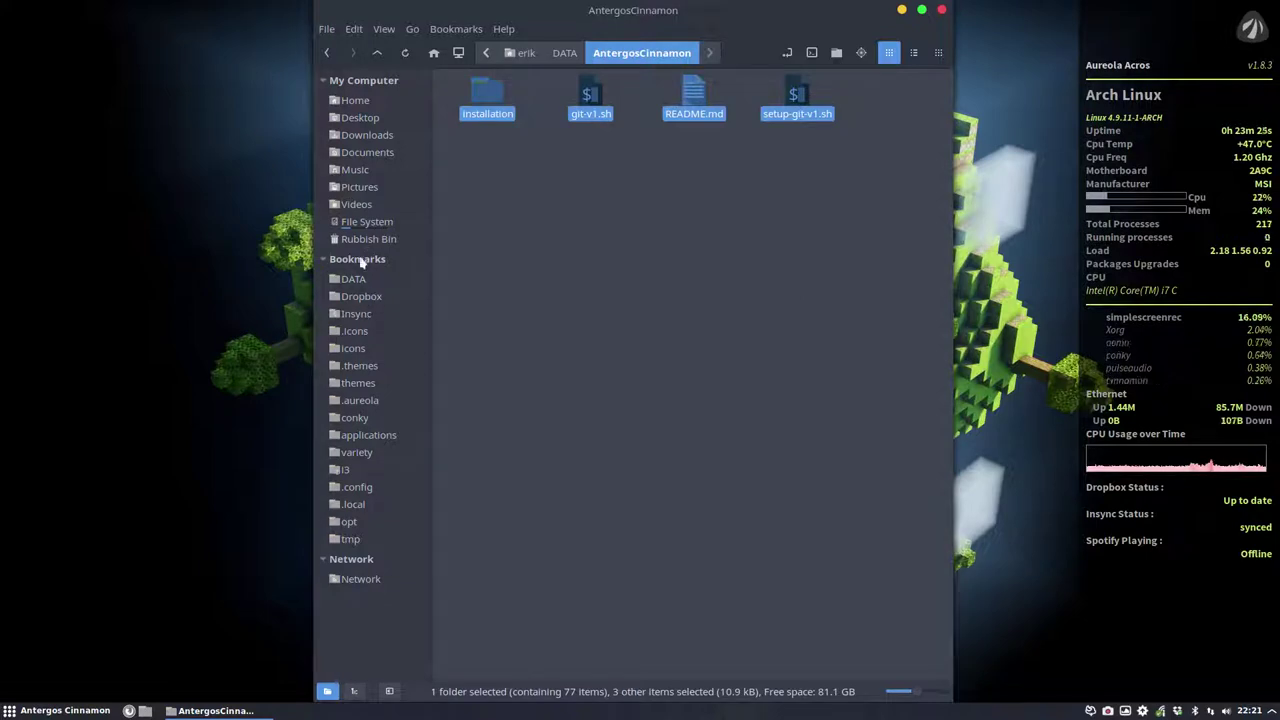
{"action": "left_click", "coordinate": [360, 187]}
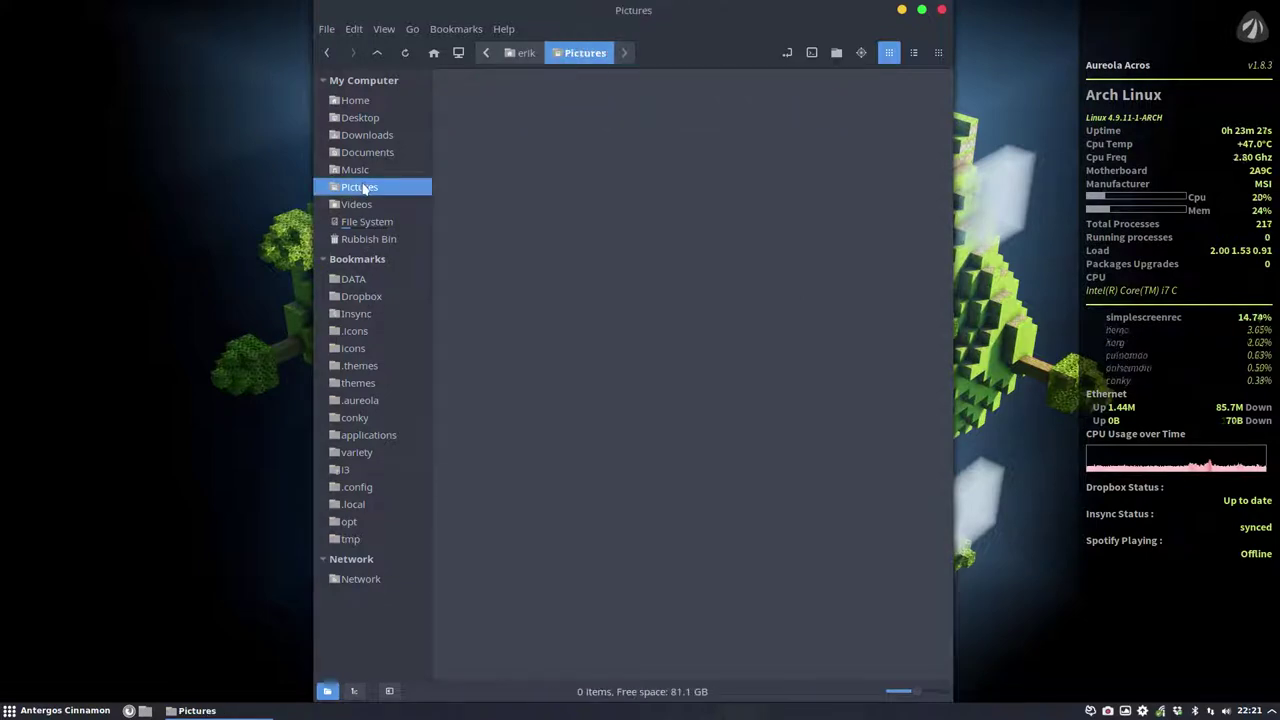
{"action": "left_click", "coordinate": [327, 53]}
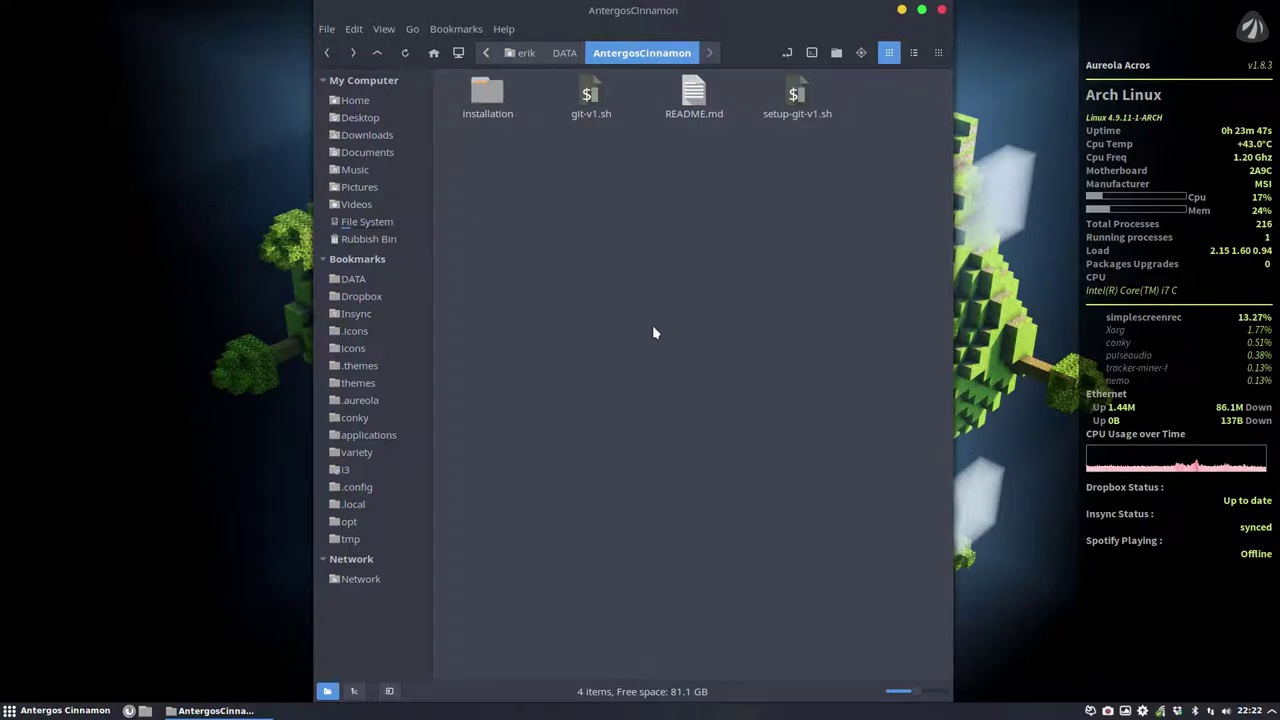
Open the installation folder to list its 77 install scripts.
{"action": "left_click", "coordinate": [487, 100]}
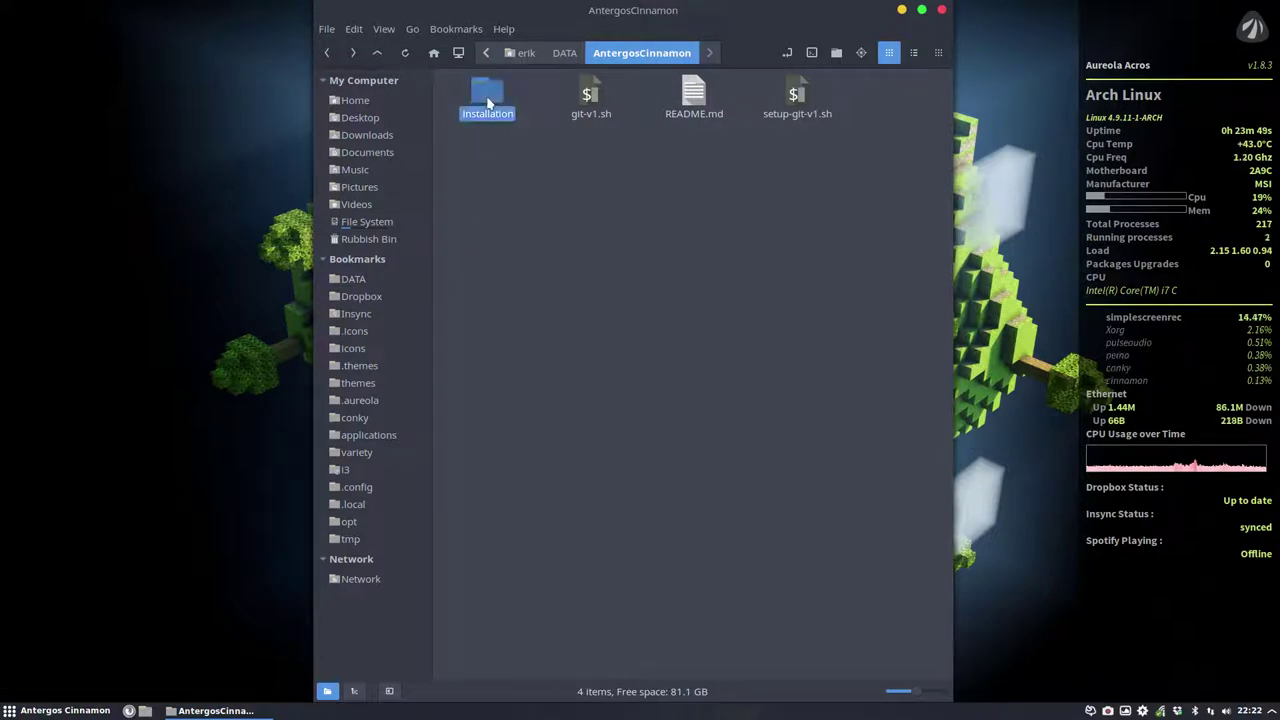
{"action": "double_click", "coordinate": [487, 100]}
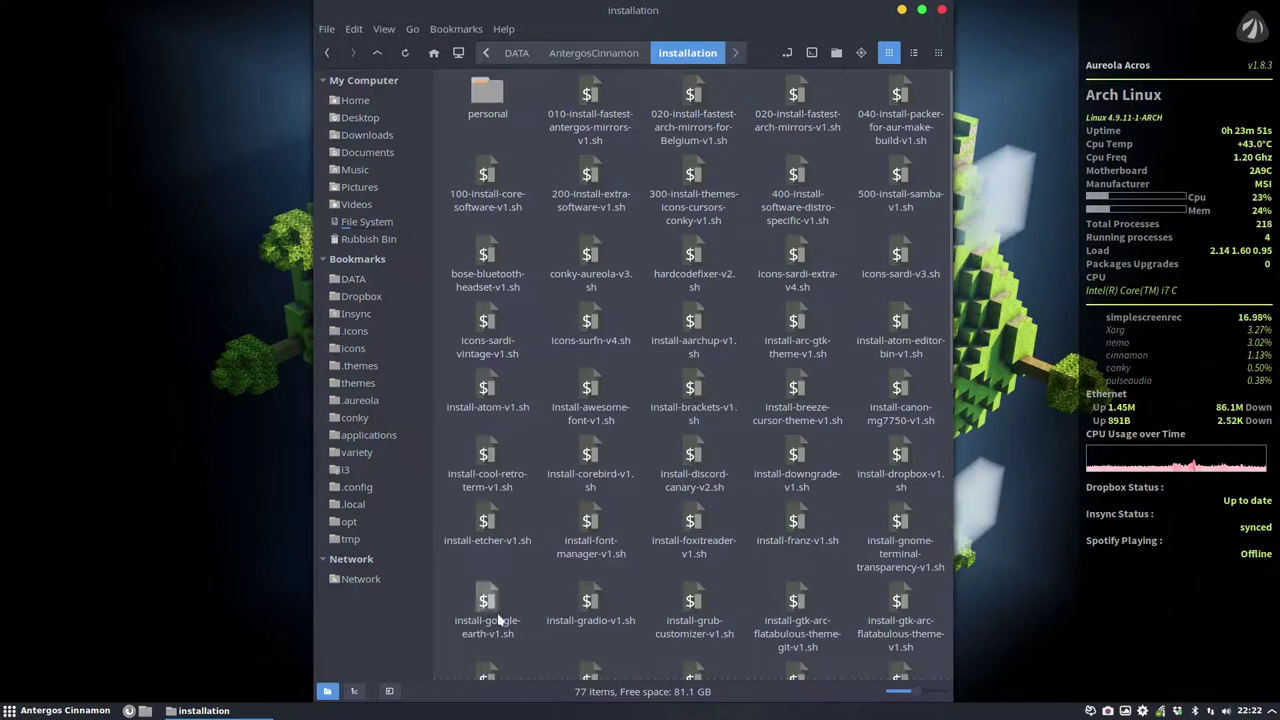